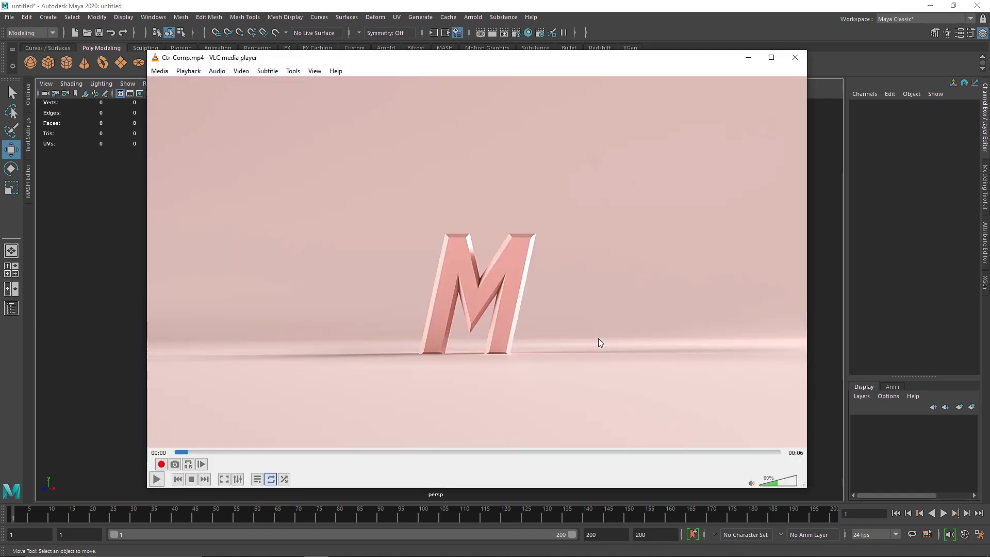
- Review the reference animation of a cloth dropping over the letter M and being pulled away, and close the player
key("space")
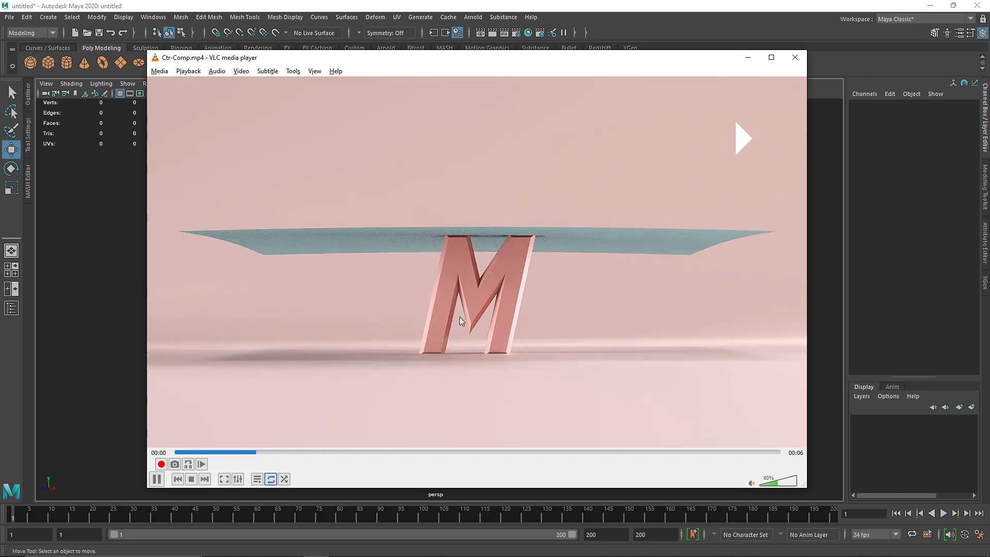
key("space")
left_click(207, 451)
key("space")
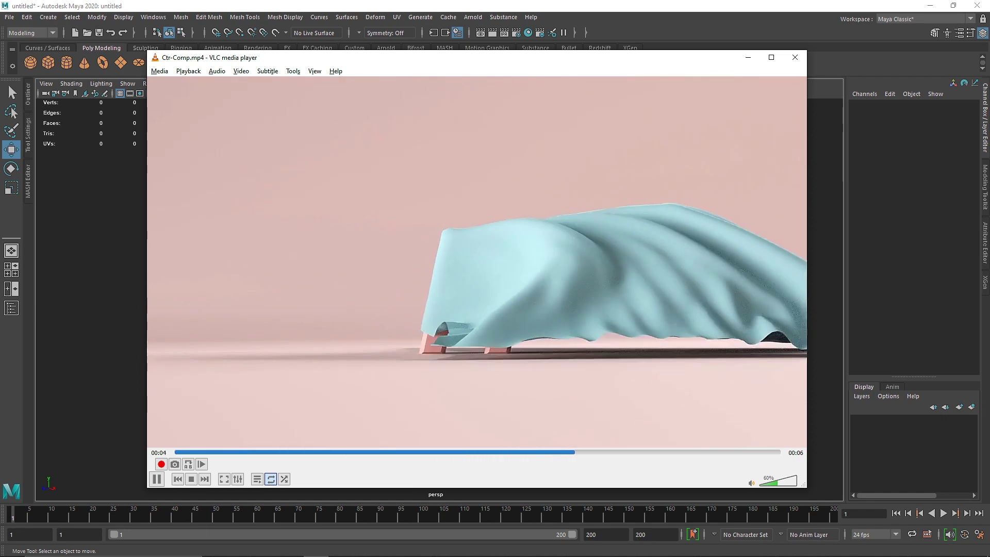
key("space")
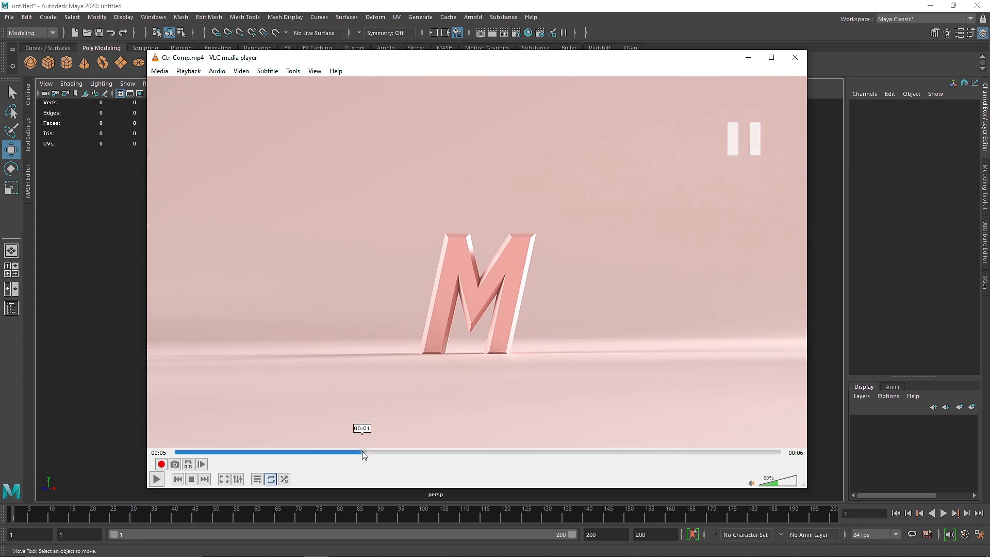
left_click(361, 453)
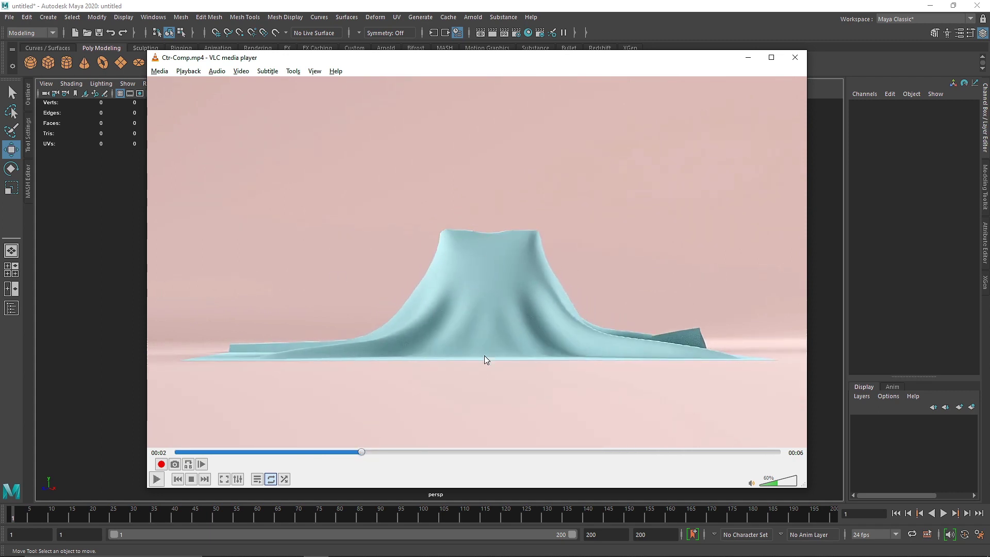
key("space")
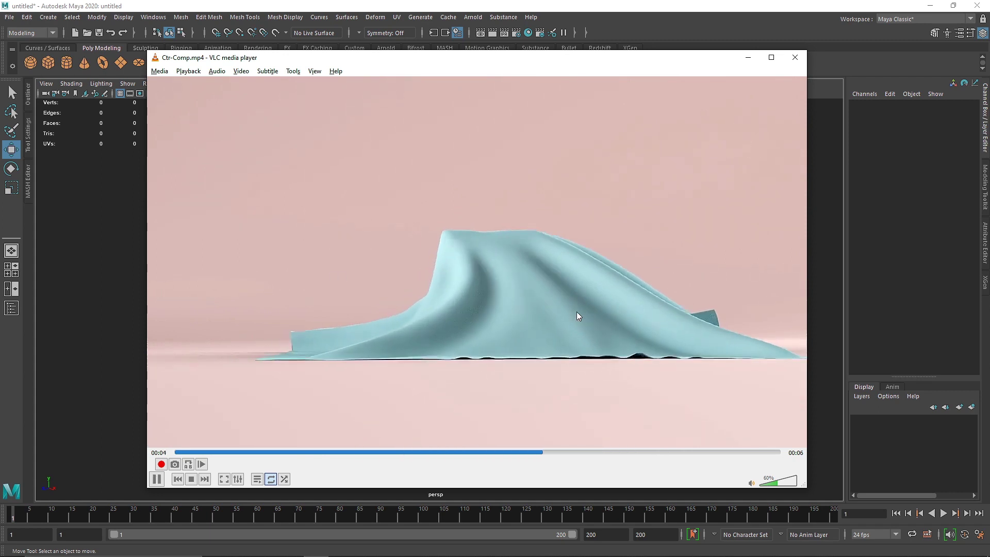
key("space")
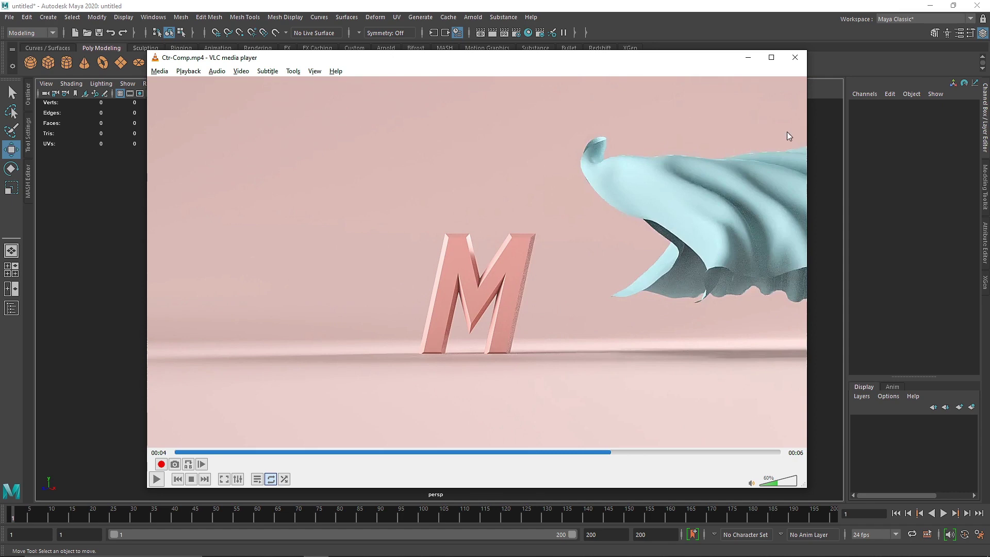
left_click(794, 57)
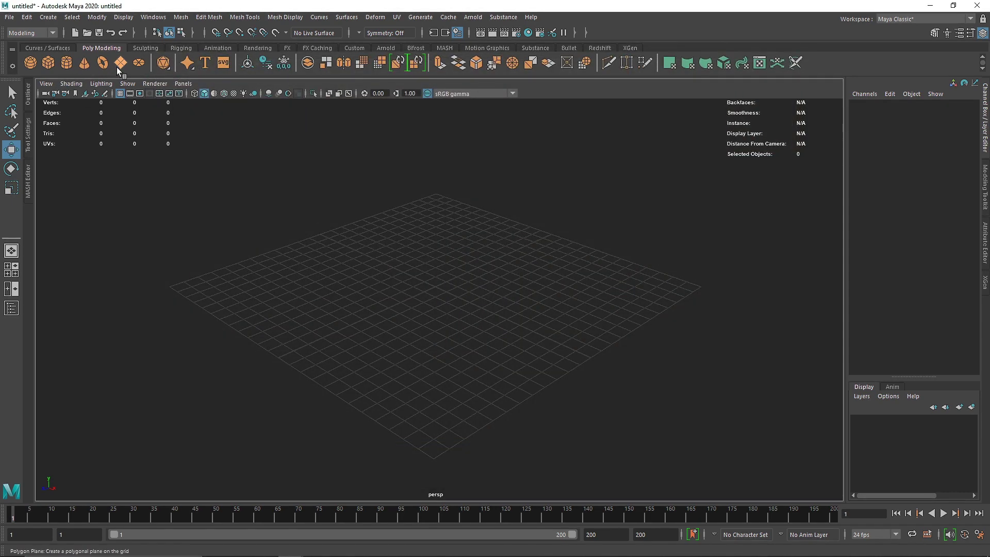
- Create a polygon plane on the ground, scale it uniformly to about 27.09, and hide the grid
left_click_drag(426, 292, 677, 332)
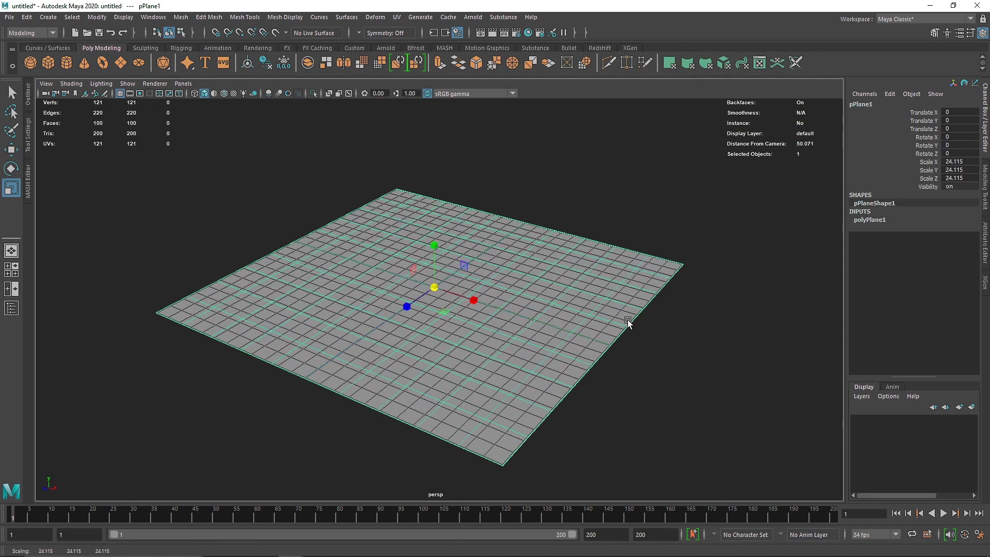
left_click_drag(438, 292, 494, 264)
left_click(119, 94)
- Set the plane's width and height subdivisions to 1
left_click(875, 220)
left_click(949, 244)
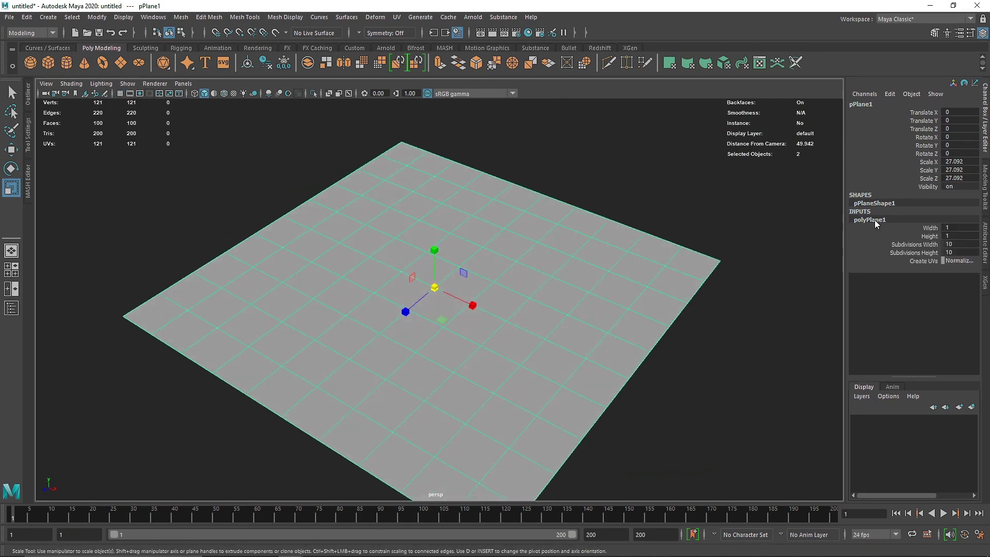
type("1")
key("Tab")
type("1")
key("Return")
left_click(699, 192)
- Extrude the plane's back edge straight up to form the backdrop's wall
left_click_drag(436, 277, 414, 278, "alt")
left_click(415, 272)
right_click_drag(417, 267, 420, 231)
left_click_drag(477, 230, 461, 230, "alt")
left_click(555, 213)
scroll(574, 213, "down", 5)
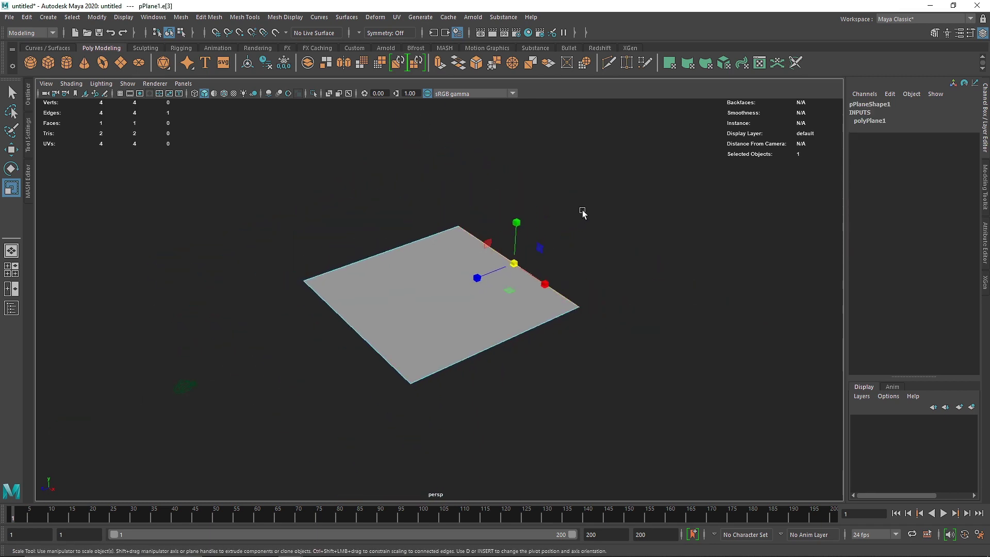
middle_click_drag(582, 211, 531, 263, "alt")
key("ctrl+e")
key("w")
left_click_drag(480, 275, 508, 192)
- Extrude the wall's top edge backward to form a short upper flap
key("ctrl+e")
middle_click_drag(518, 187, 465, 227, "alt")
left_click_drag(453, 207, 462, 192)
- Bevel the backdrop's two fold edges with 12 segments to round them, and return to object selection
key("q")
left_click(411, 349)
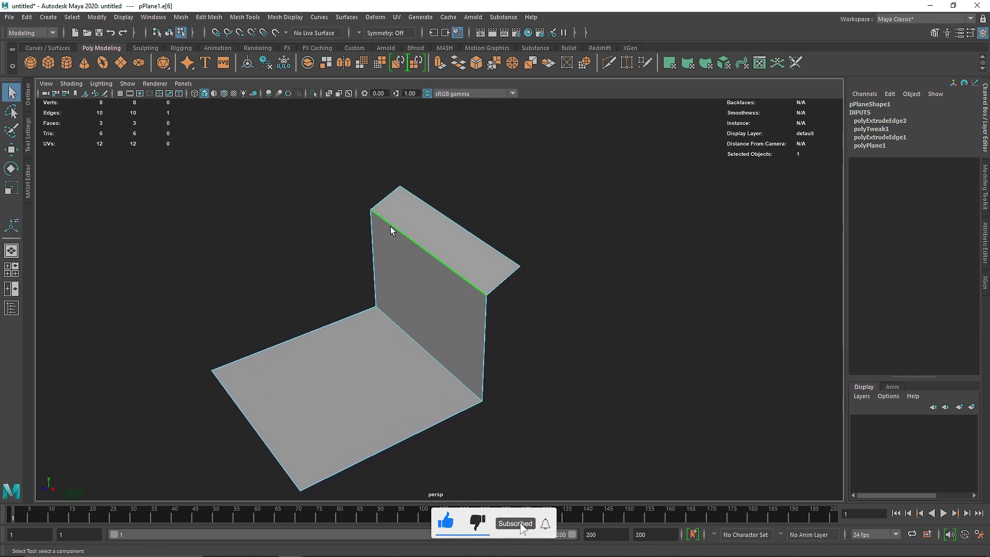
right_click_drag(413, 268, 454, 273, "shift")
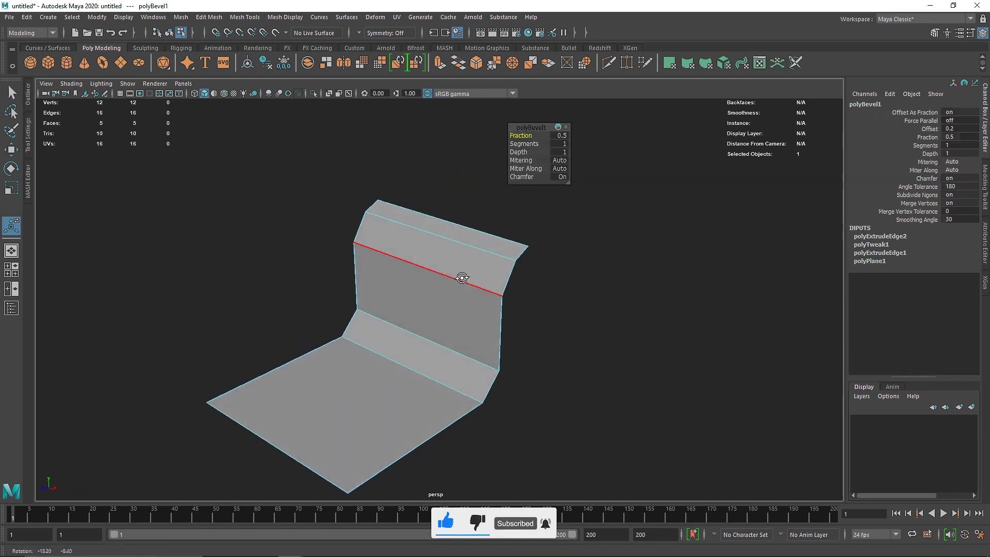
left_click_drag(517, 144, 554, 144)
right_click_drag(389, 231, 428, 204)
key("q")
- Widen the backdrop along X to a scale of about 39.6
left_click_drag(386, 240, 416, 334, "alt")
key("r")
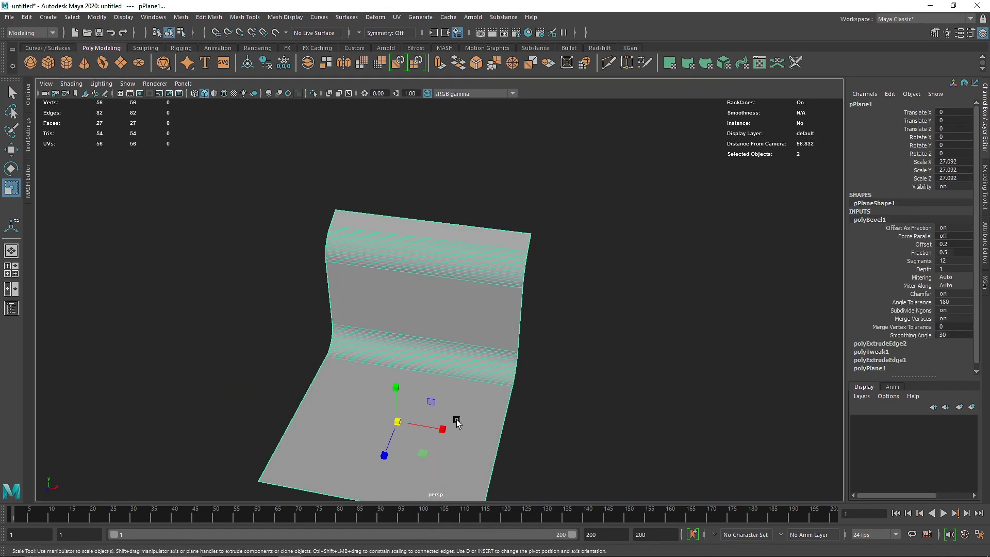
middle_click_drag(455, 418, 457, 341, "alt")
left_click_drag(443, 348, 415, 313)
key("w")
- Move the backdrop floor's front edge forward to lengthen the floor
right_click_drag(382, 263, 380, 235)
left_click(344, 324)
left_click_drag(326, 351, 64, 527)
- Move the whole backdrop backward along Z and deselect it
right_click_drag(199, 278, 214, 256)
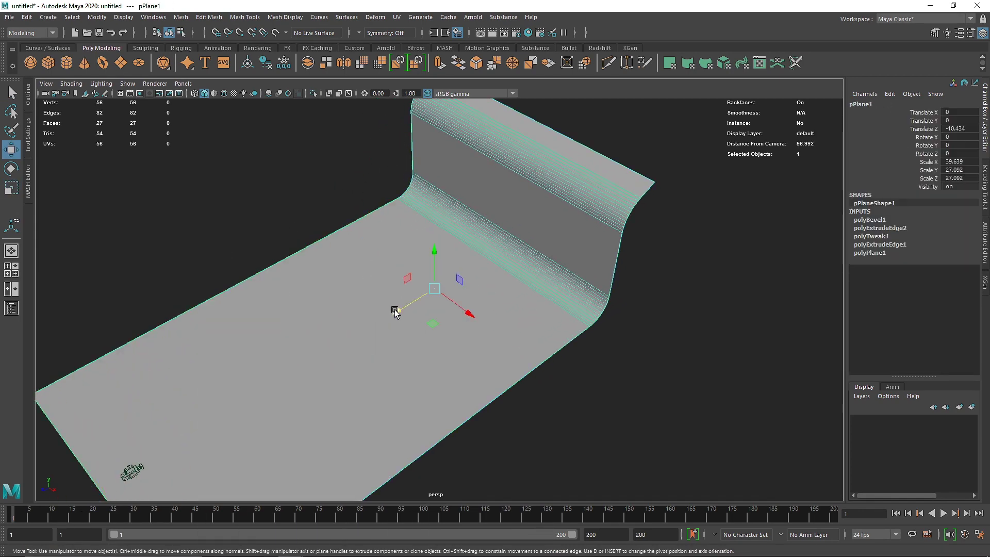
left_click_drag(395, 310, 445, 275)
left_click(270, 256)
left_click_drag(270, 257, 413, 239, "alt")
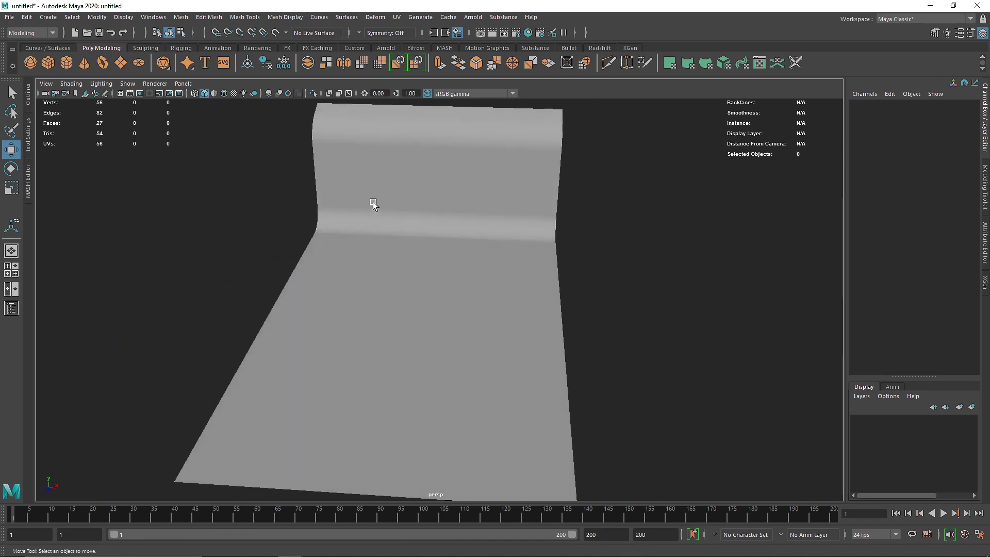
- Create a 3D type object with the text "M" and centre its alignment
left_click(205, 63)
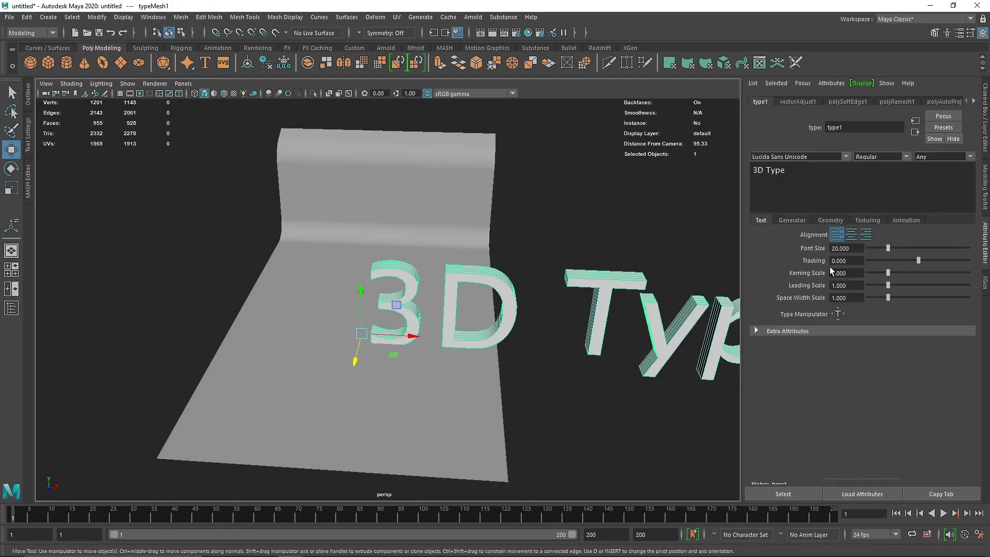
left_click(859, 101)
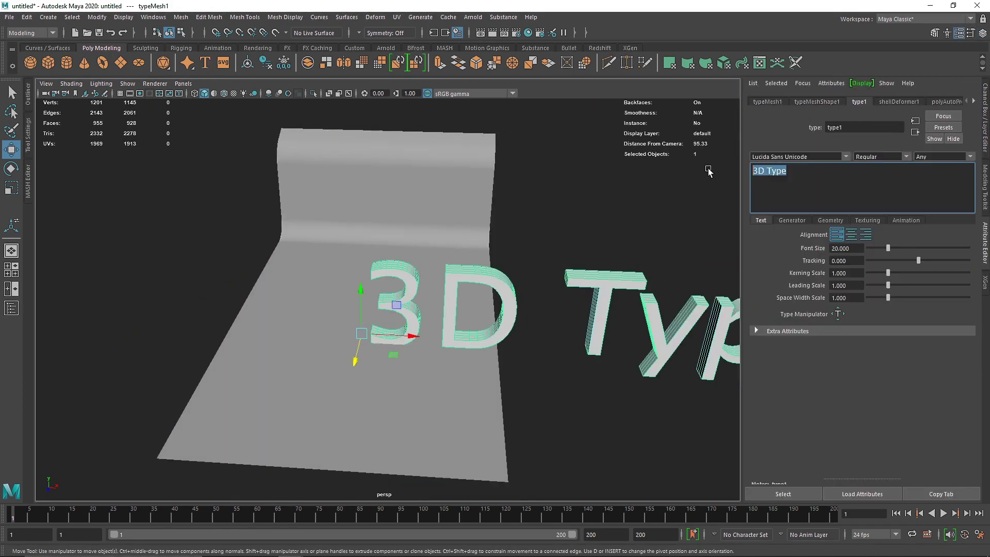
type("M")
left_click(852, 235)
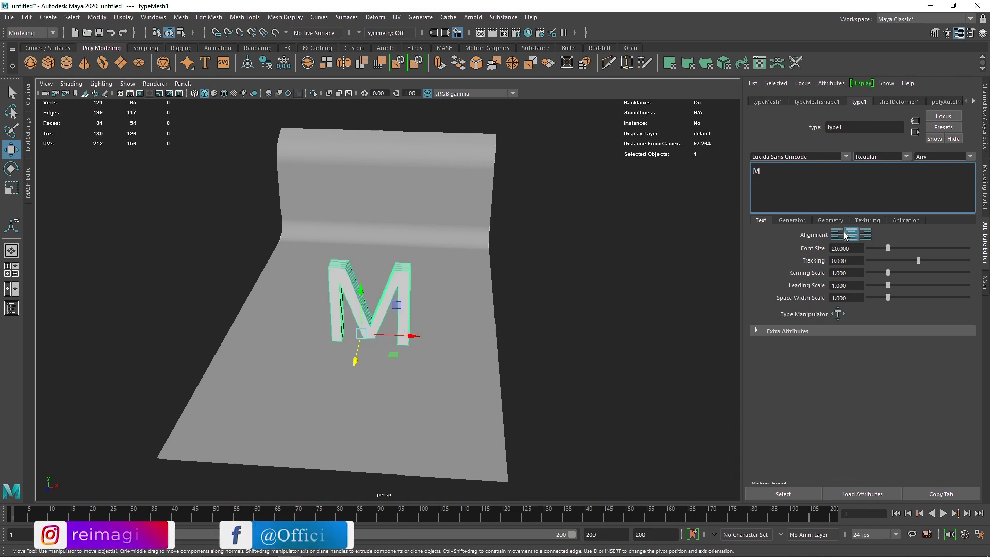
- Try the longer word "Misty" as the type text and restore it to "M"
type("istr")
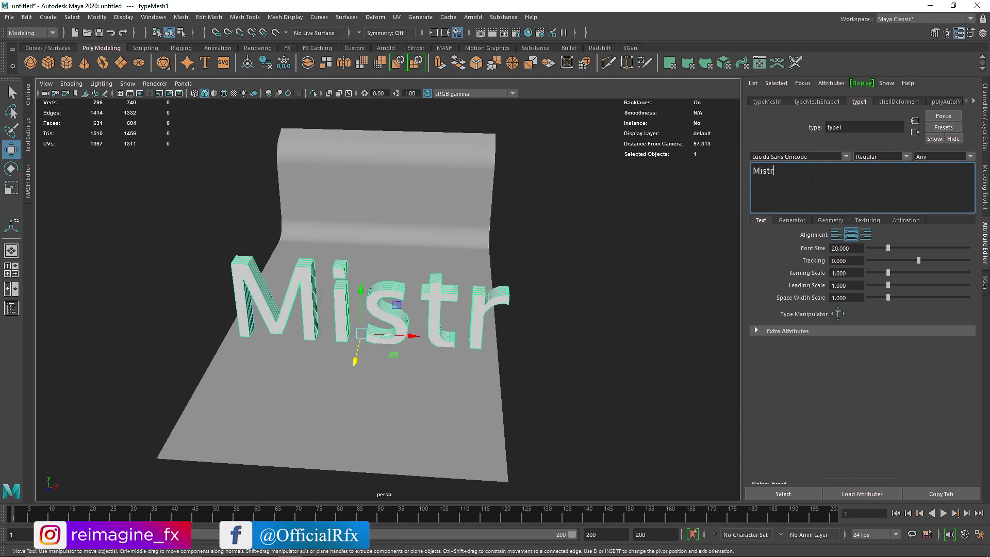
key("BackSpace")
type("y")
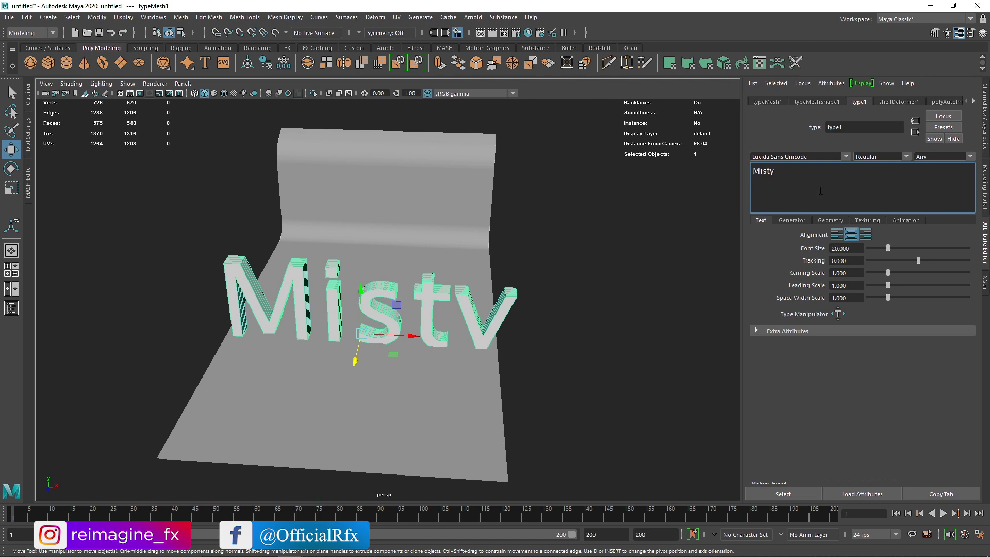
key("BackSpace")
key("BackSpace")
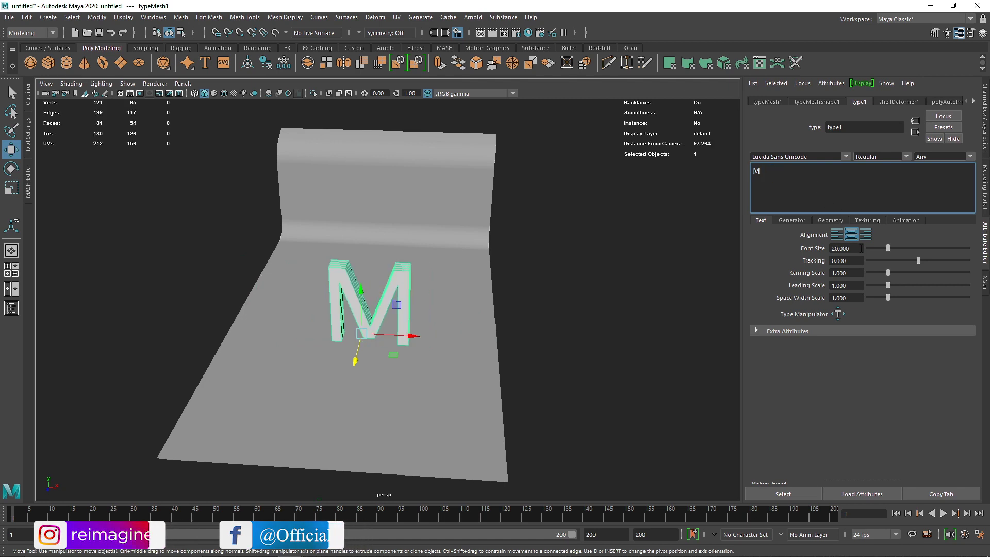
- Set the type's font size to 5
left_click(830, 248)
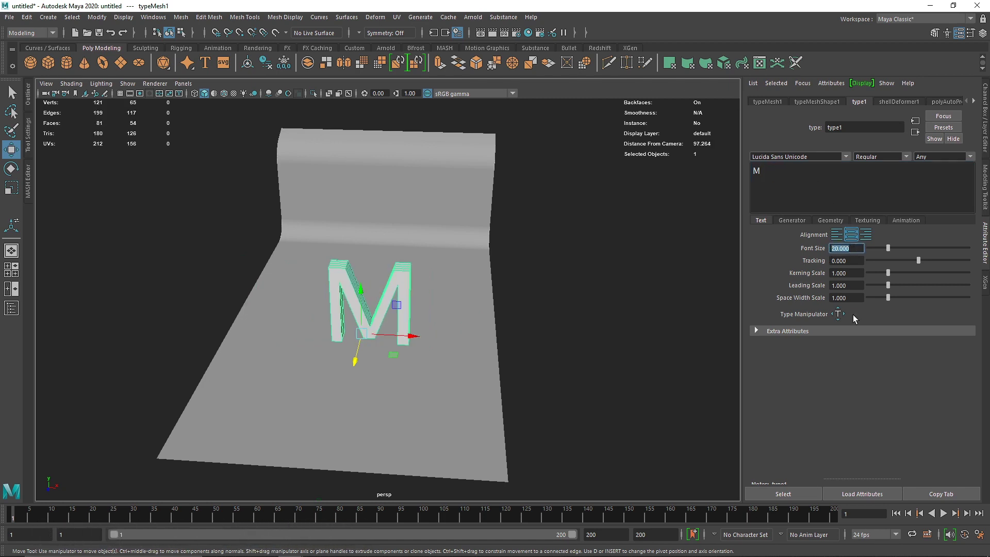
left_click(858, 261)
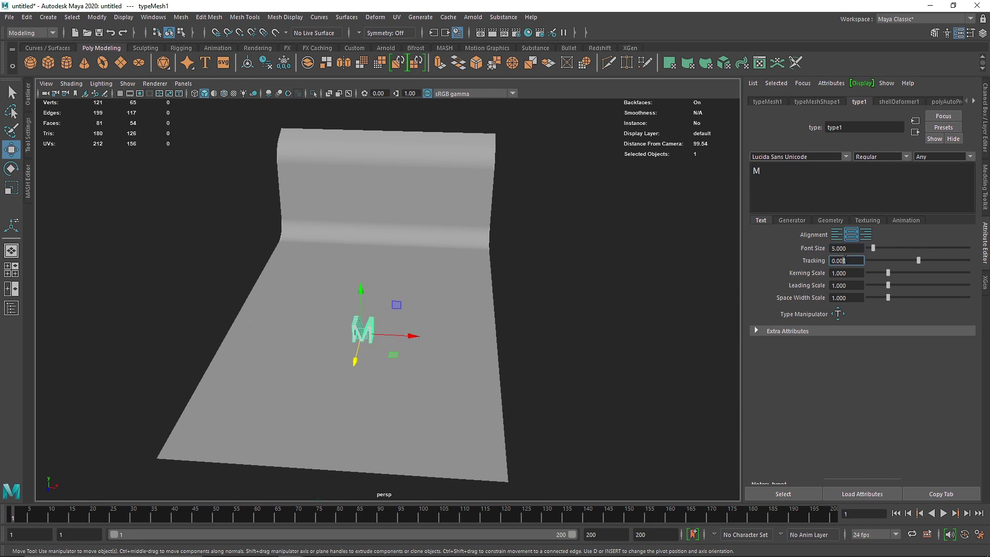
scroll(362, 341, "up", 6)
middle_click_drag(370, 361, 374, 306, "alt")
left_click_drag(374, 305, 372, 297, "alt")
- Set the letter's extrude distance to 0.5 and its extrude divisions to 1
left_click(830, 221)
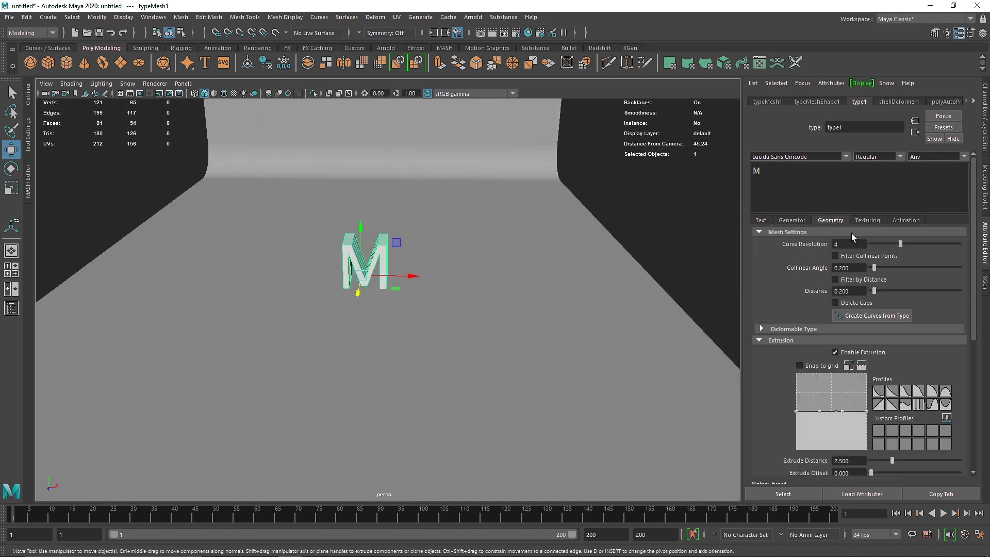
scroll(854, 371, "down", 3)
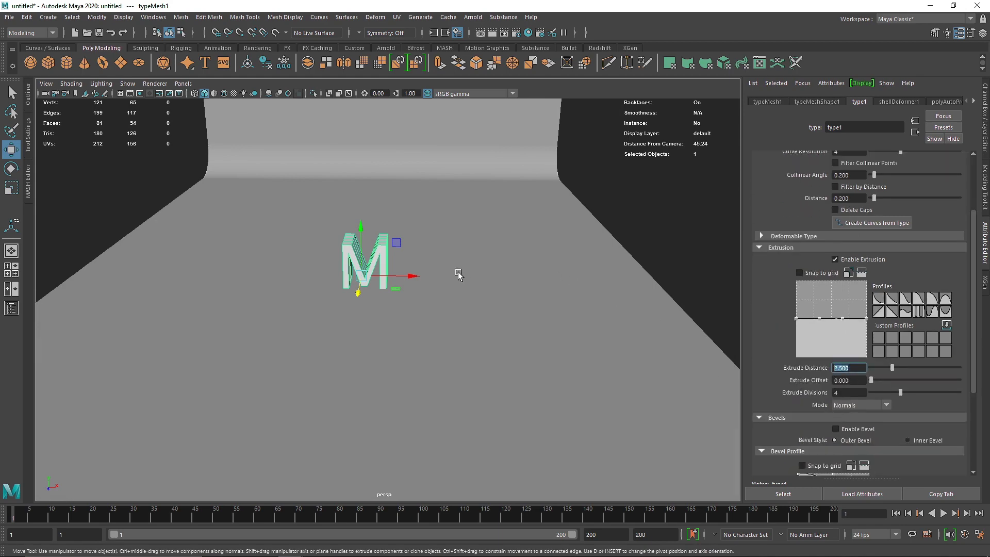
left_click_drag(464, 273, 417, 299, "alt")
key("Return")
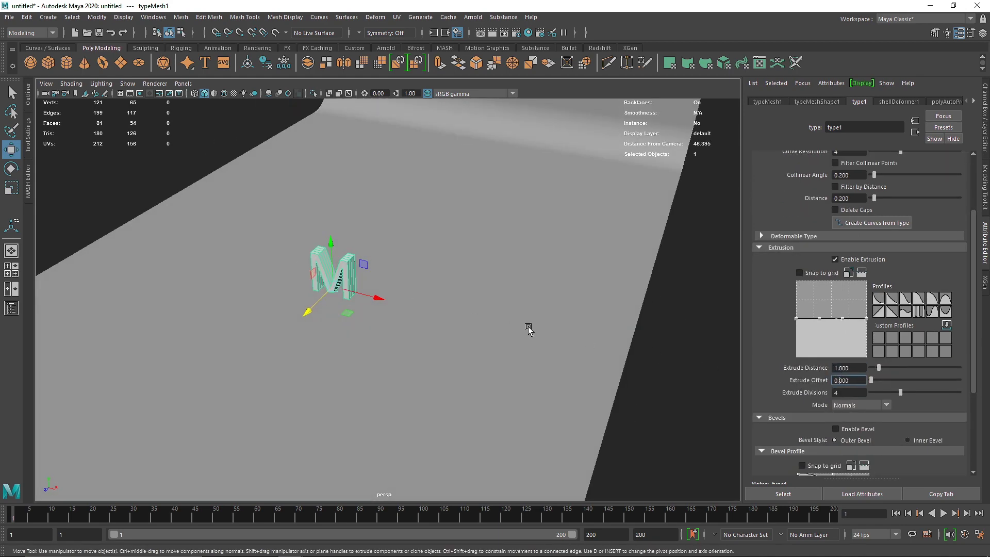
scroll(329, 270, "up", 5)
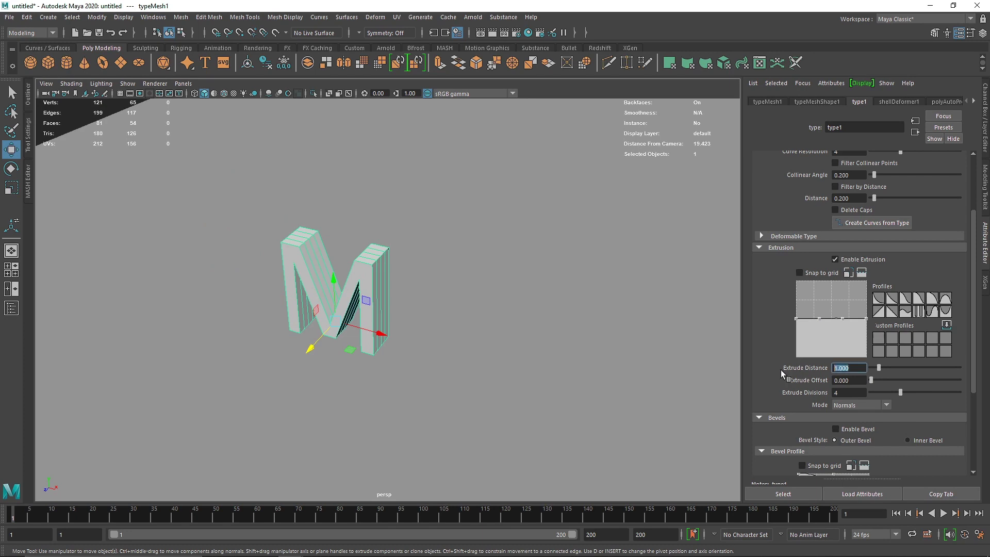
type("0.5")
key("Return")
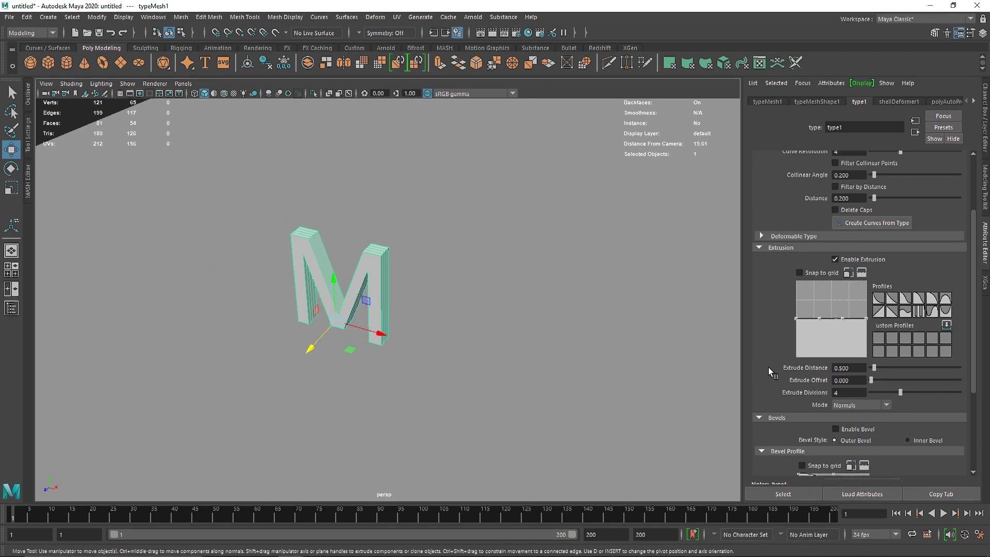
left_click_drag(879, 393, 789, 395)
- Increase the letter's extrude distance to about 1.265 and enable its bevel with the single-step profile
scroll(803, 434, "down", 4)
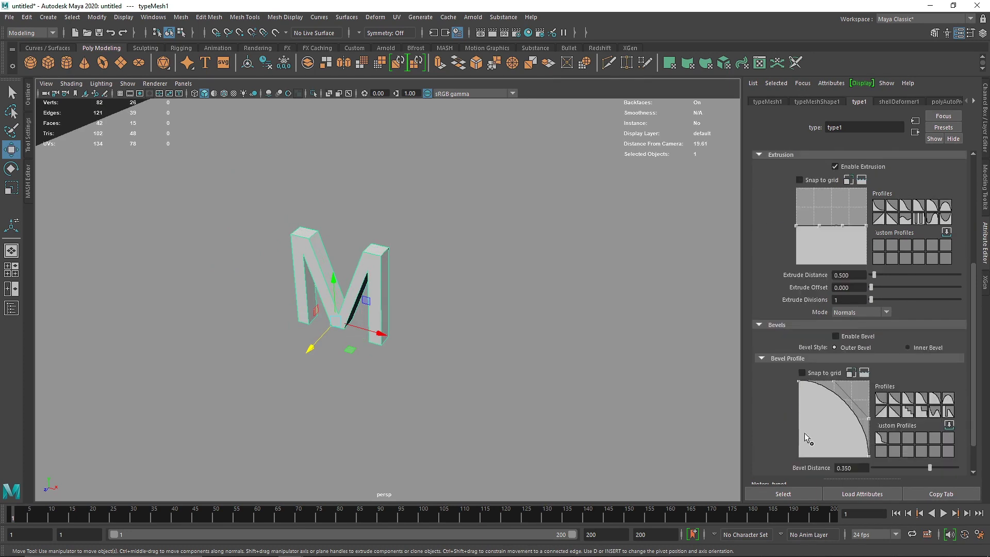
left_click(894, 372)
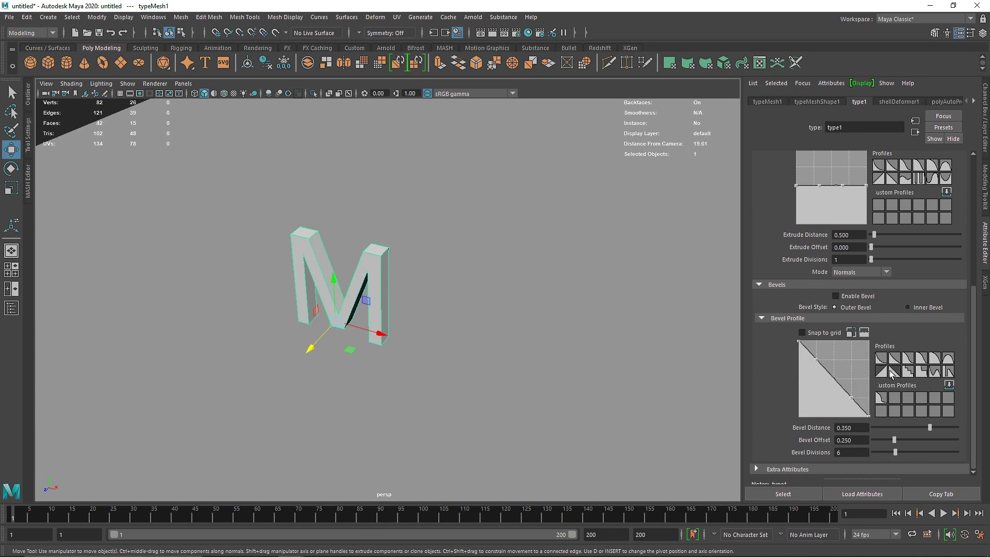
left_click(922, 371)
left_click(923, 371)
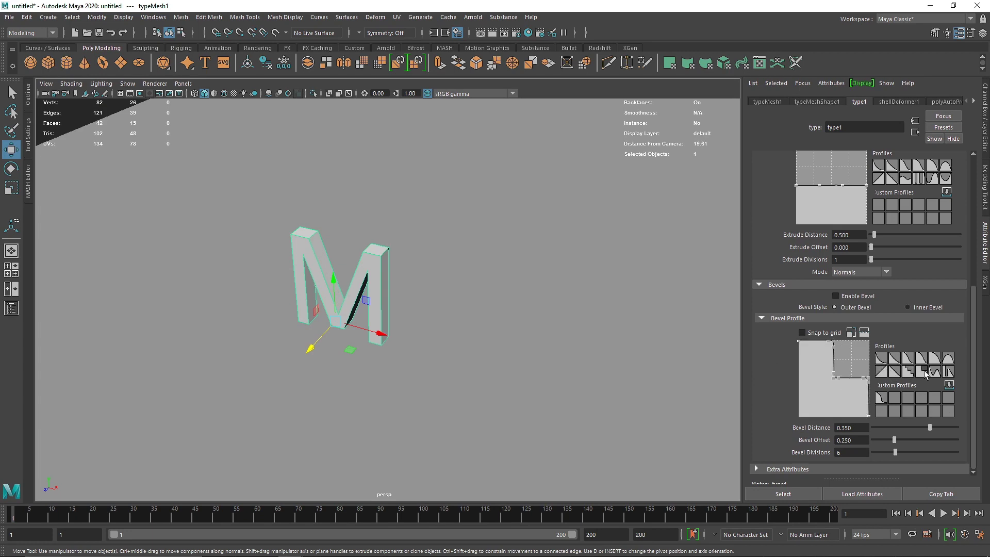
left_click_drag(876, 234, 882, 234)
left_click(859, 298)
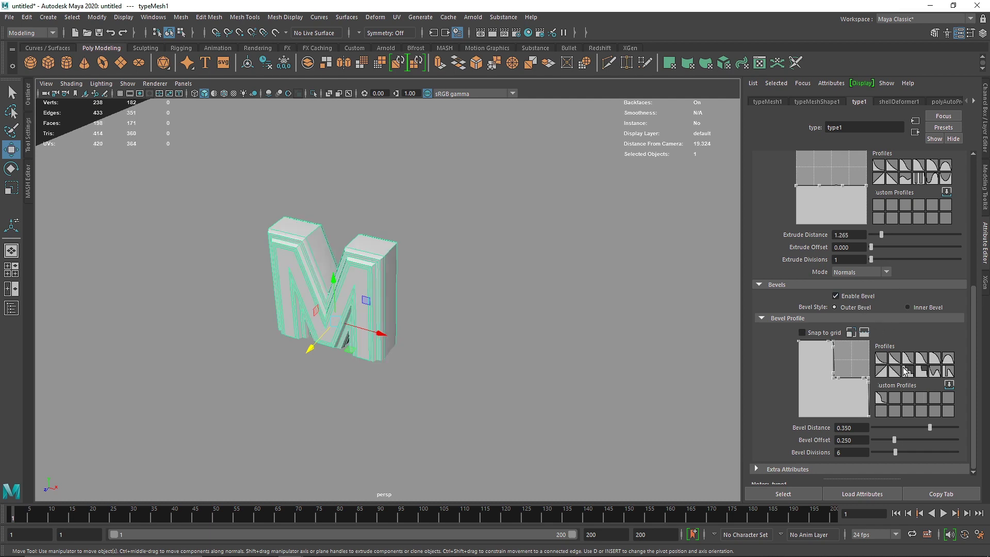
- Give the letter's bevel the straight diagonal profile, with 1 division, an offset of about 0.331 and a distance of about 0.3
left_click(934, 373)
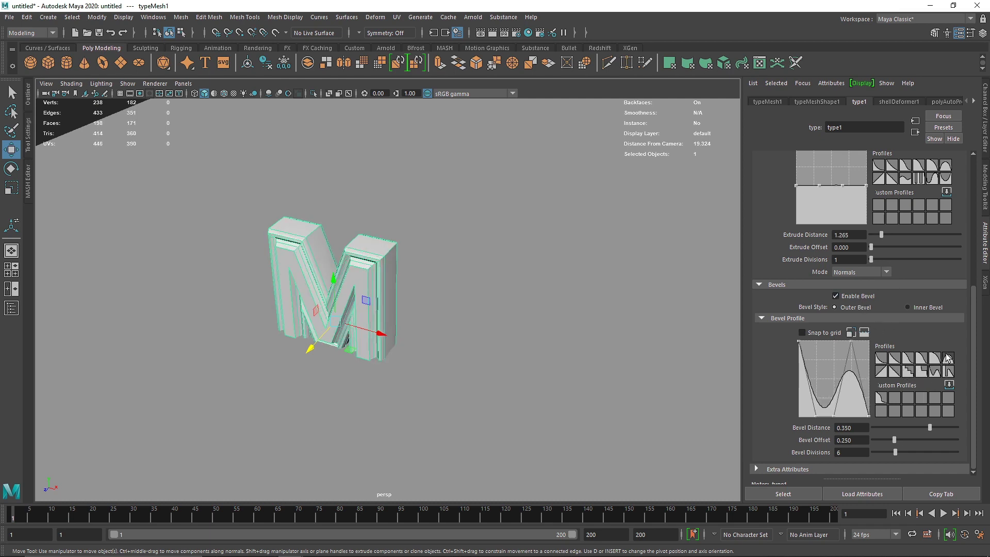
left_click(947, 357)
left_click(888, 371)
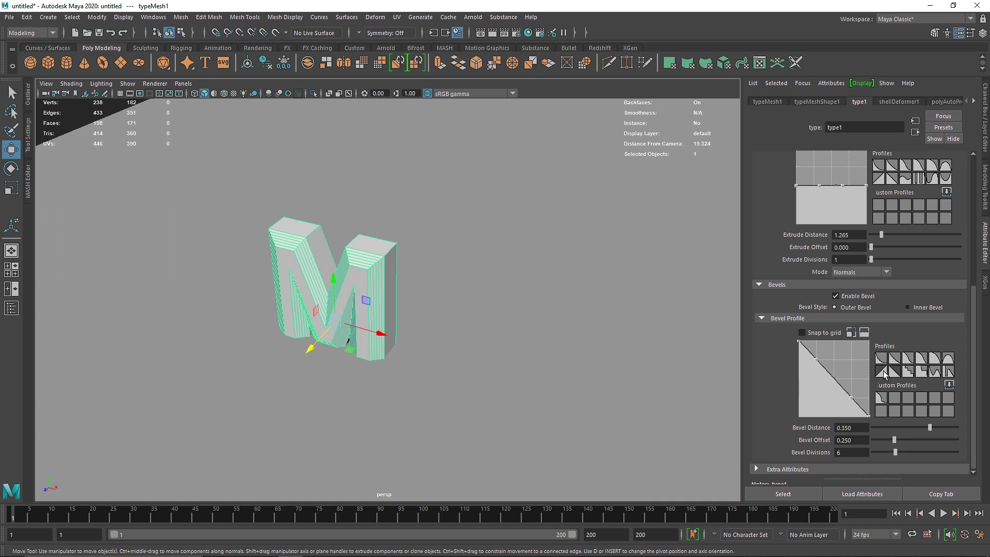
left_click_drag(886, 452, 926, 428)
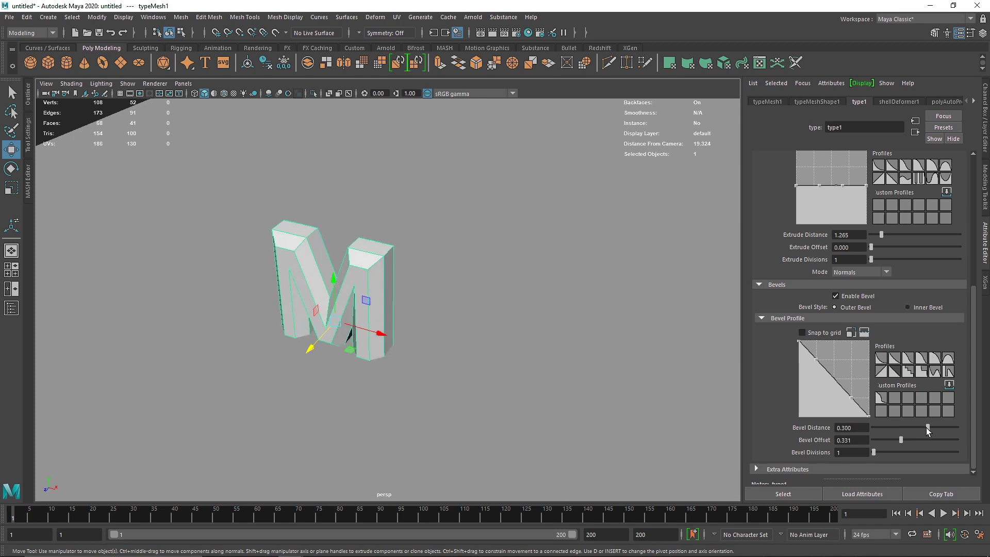
- Set the letter's font to Lucida Fax in the Italic style
left_click_drag(320, 309, 404, 313, "alt")
scroll(796, 156, "up", 6)
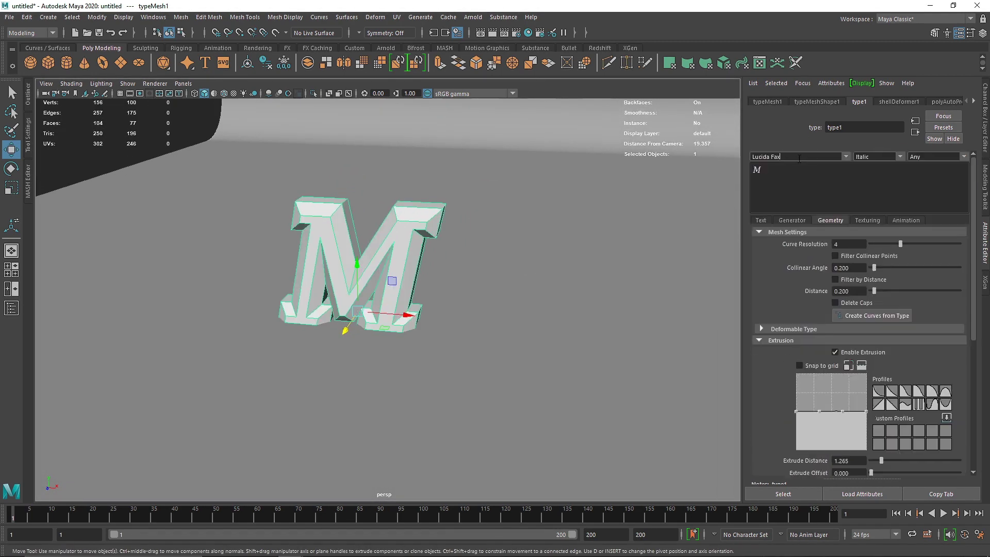
key("Up")
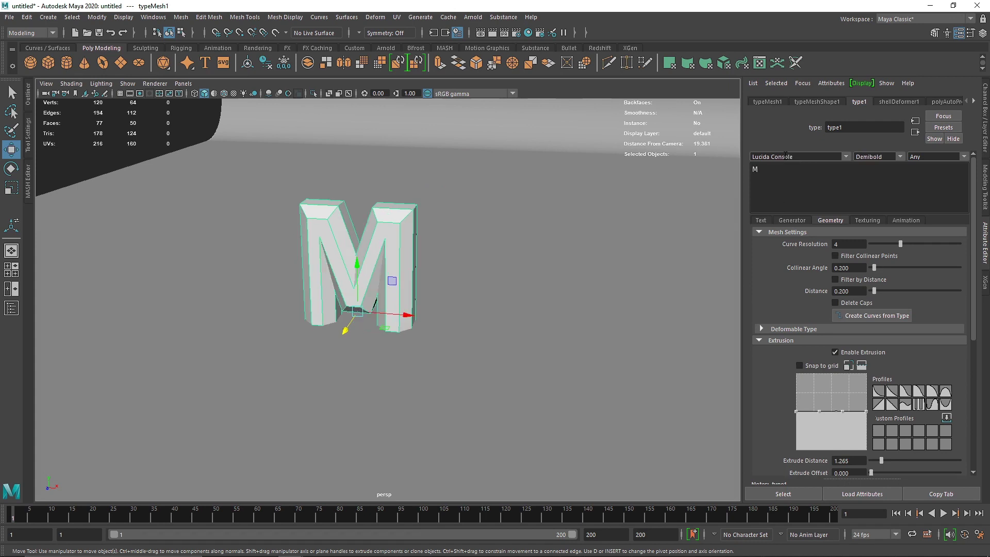
key("Down")
scroll(785, 157, "down", 1)
scroll(785, 156, "up", 1)
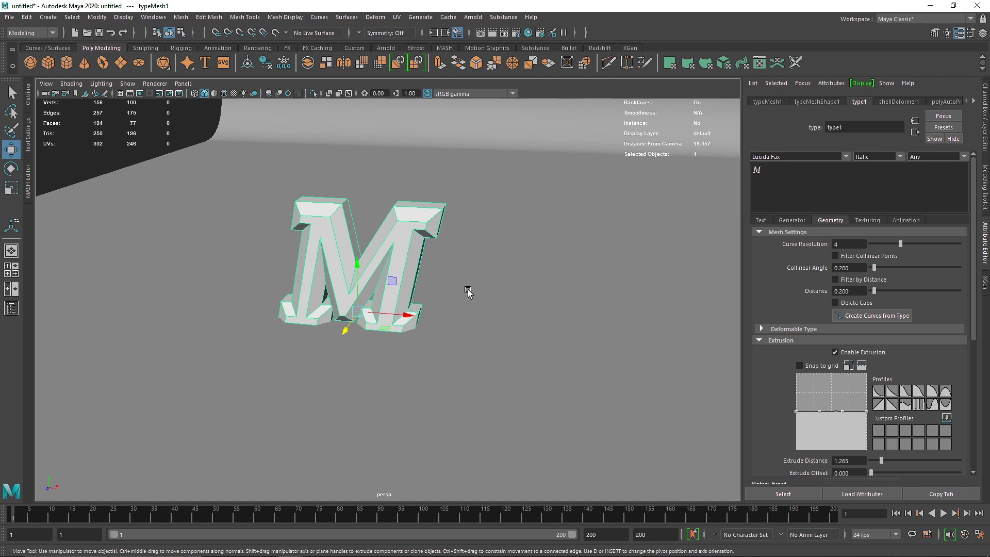
left_click_drag(491, 270, 363, 272, "alt")
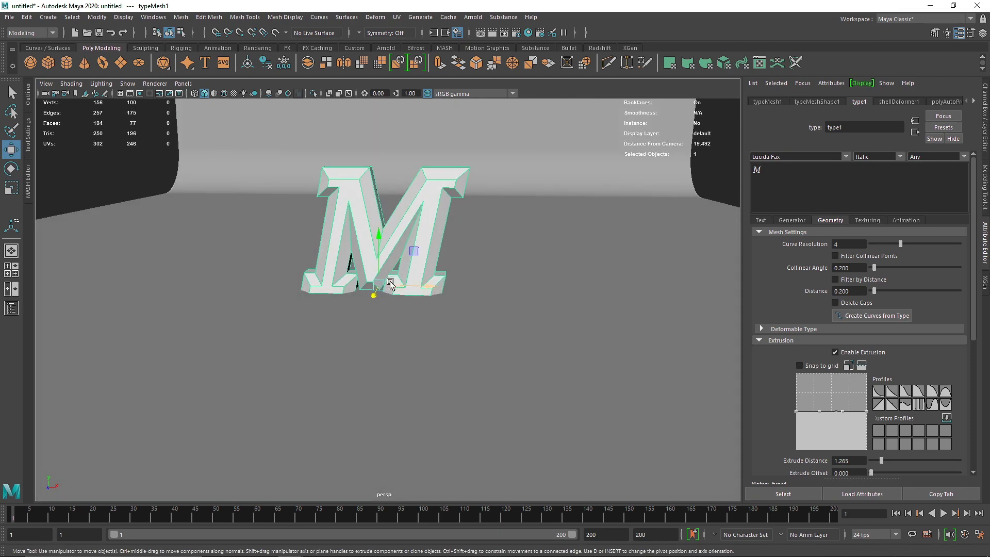
- Reduce the letter's bevel distance to about 0.175 and its bevel offset to about 0.15
scroll(879, 459, "down", 2)
scroll(873, 447, "down", 6)
left_click_drag(900, 428, 923, 427)
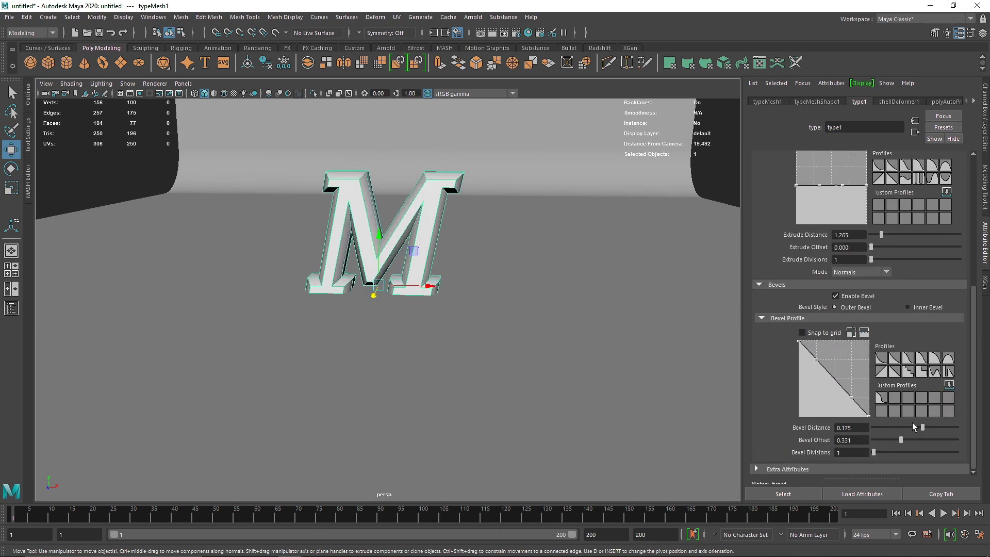
scroll(497, 257, "up", 5)
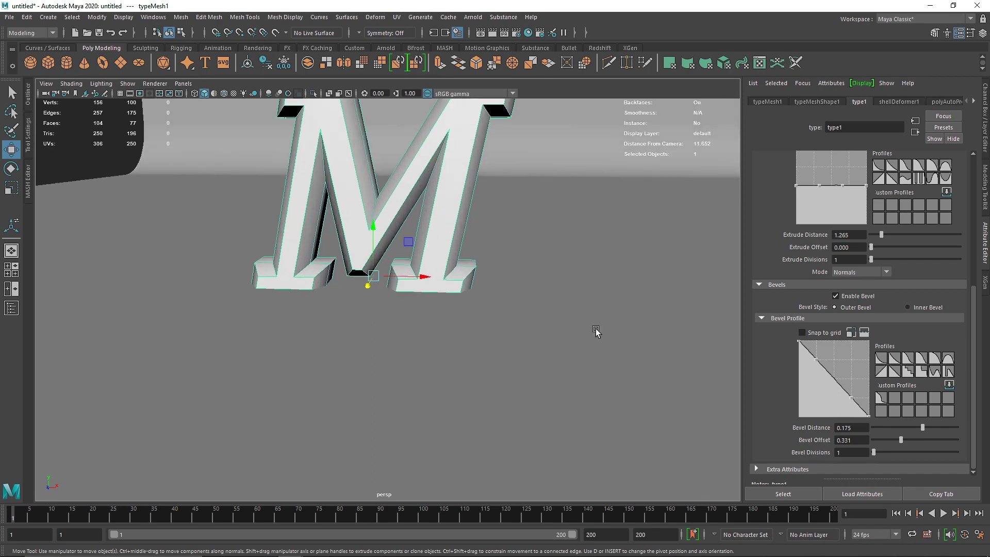
left_click_drag(596, 332, 442, 199, "alt")
left_click_drag(903, 438, 886, 436)
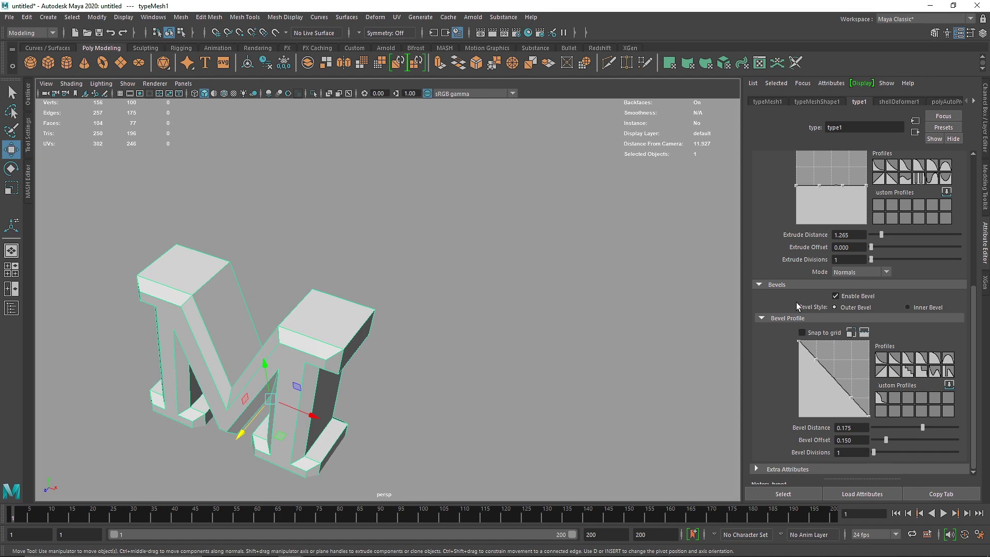
- Set the letter's extrude distance to 0.5
scroll(896, 368, "up", 3)
left_click_drag(875, 358, 875, 363)
left_click(842, 357)
type(".5")
key("Return")
left_click_drag(321, 332, 369, 305, "alt")
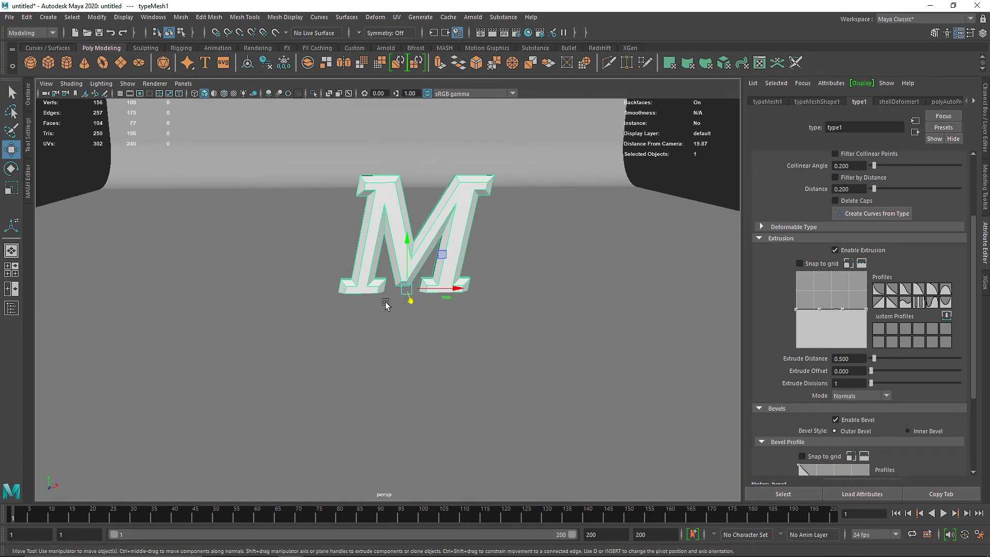
- In the side view, snap the letter's pivot to the bottom front corner of its bevel
key("space")
key("space")
scroll(380, 314, "up", 8)
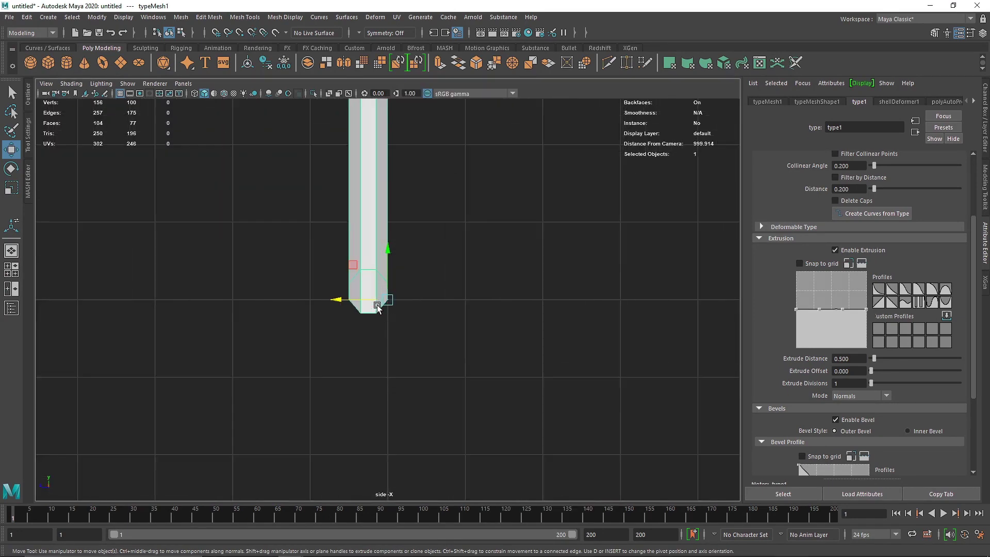
scroll(384, 305, "up", 2)
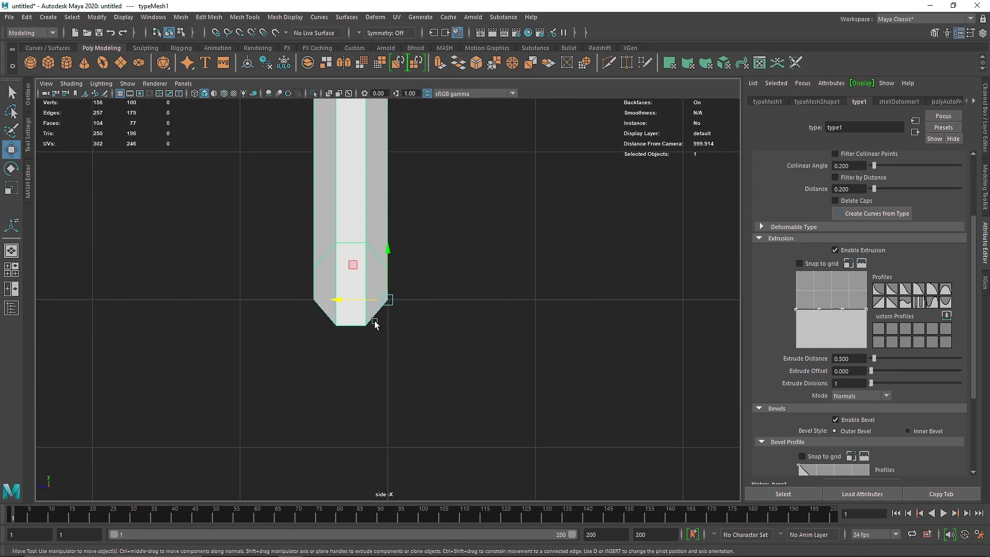
key("d")
left_click_drag(343, 301, 321, 298)
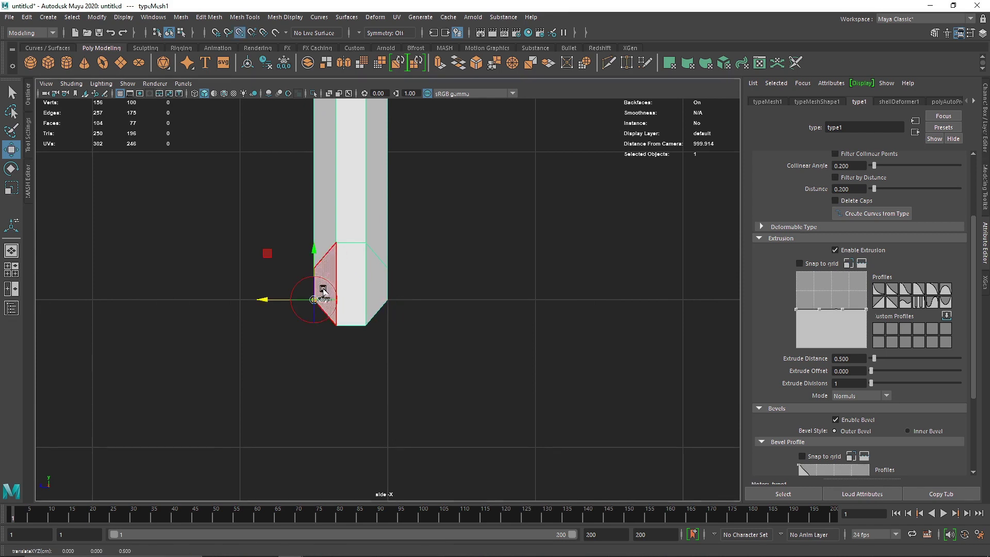
left_click_drag(313, 257, 352, 334)
left_click_drag(274, 326, 321, 327)
key("d")
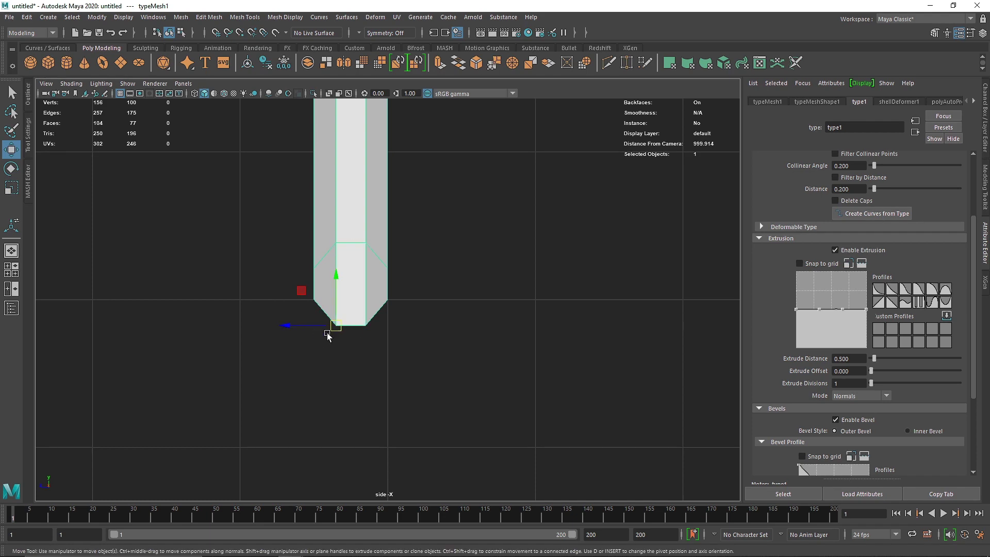
- Raise the letter to a Translate Y of 0.175 so its base rests on the floor line
left_click_drag(338, 305, 337, 279)
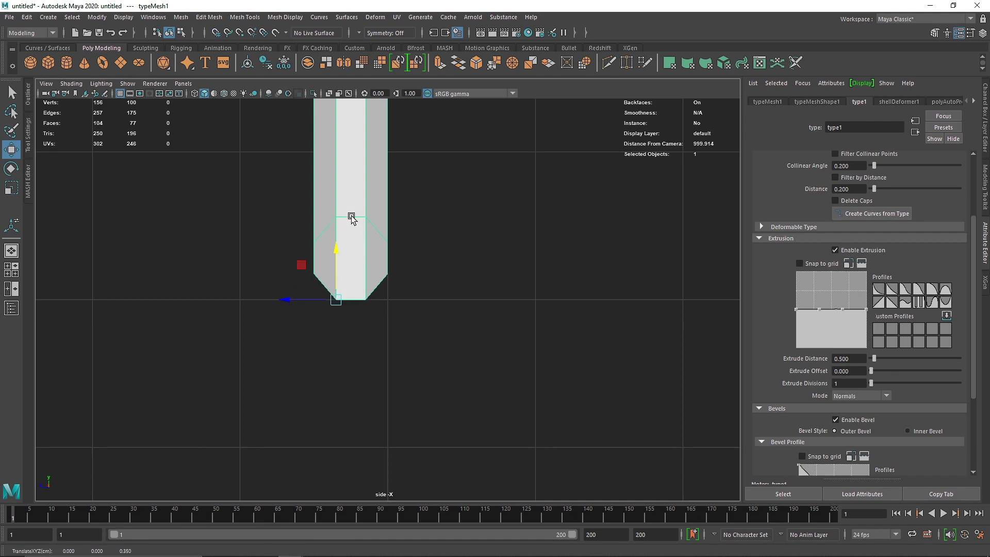
key("space")
key("space")
key("space")
key("space")
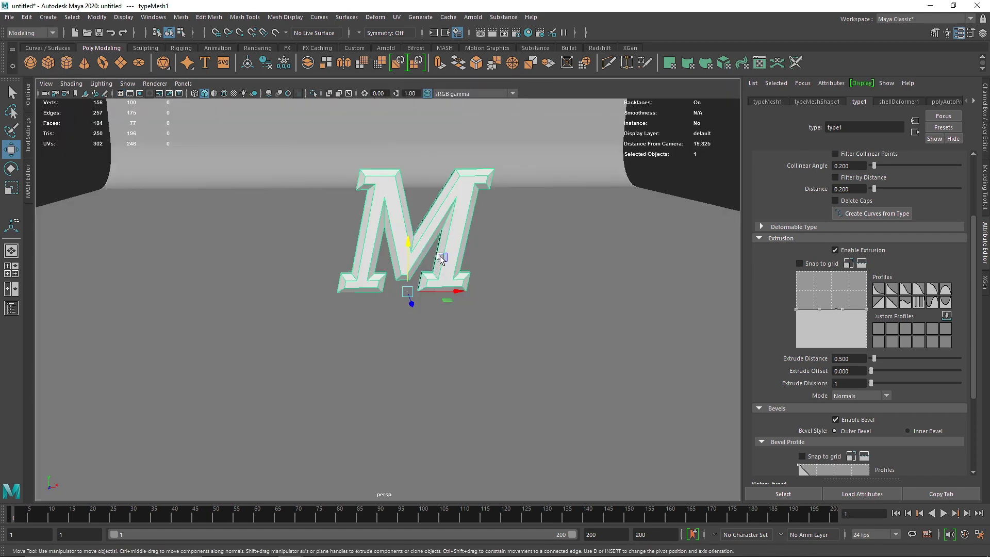
scroll(441, 257, "up", 3)
left_click_drag(440, 257, 482, 281, "alt")
scroll(421, 259, "down", 4)
- Check the letter's framing through camera1 with the resolution gate enabled, and return to the perspective view
left_click(183, 84)
left_click(305, 94)
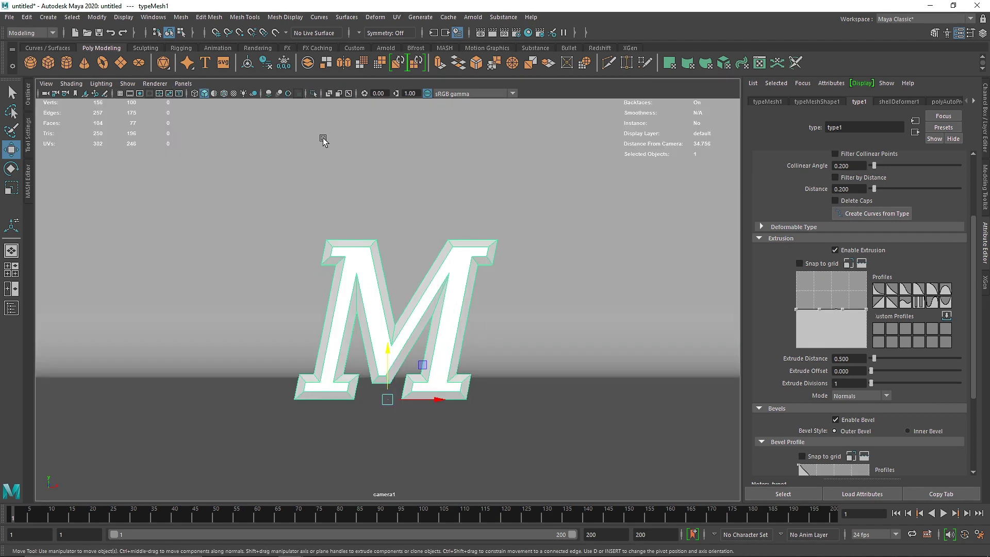
left_click(140, 93)
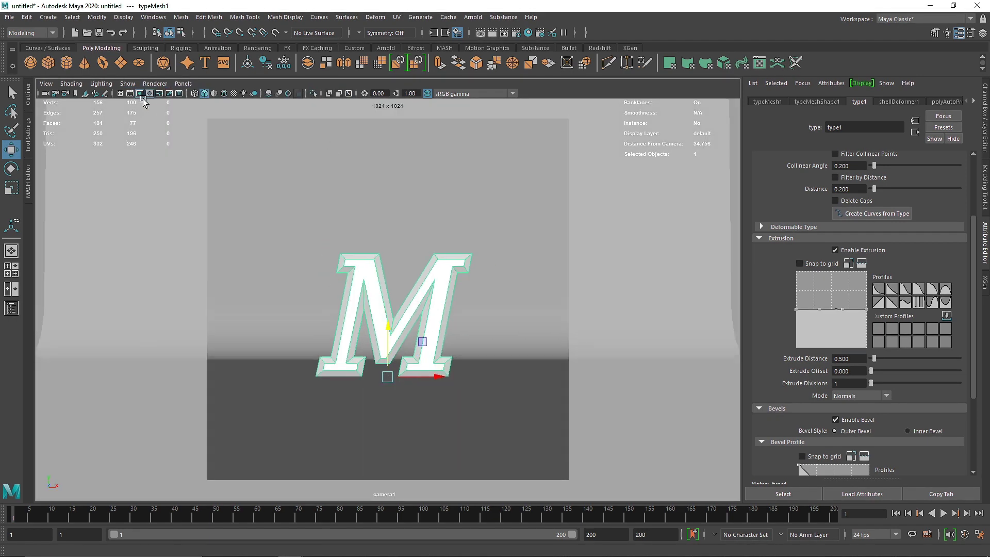
key("ctrl+a")
key("space")
left_click_drag(435, 226, 435, 191)
left_click_drag(421, 254, 311, 255, "alt")
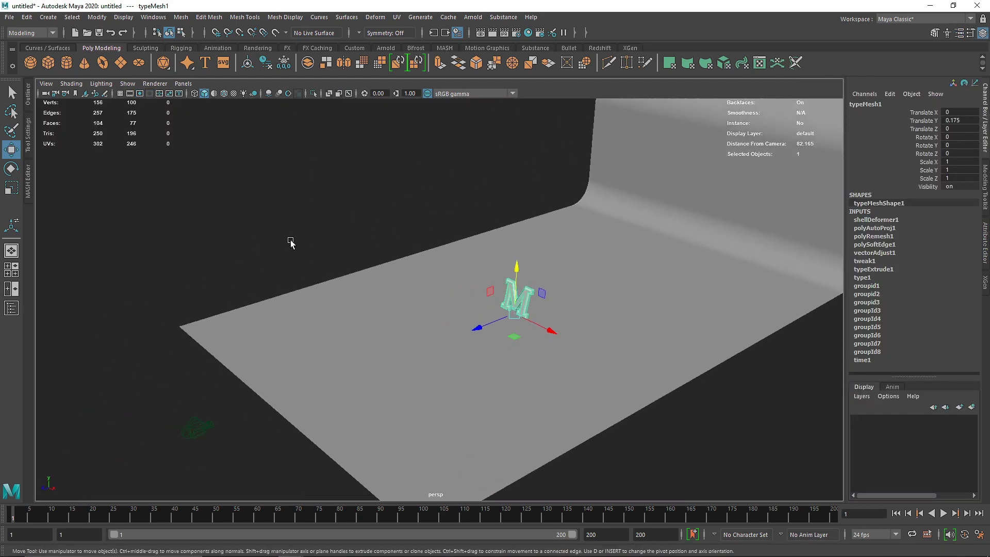
left_click(28, 93)
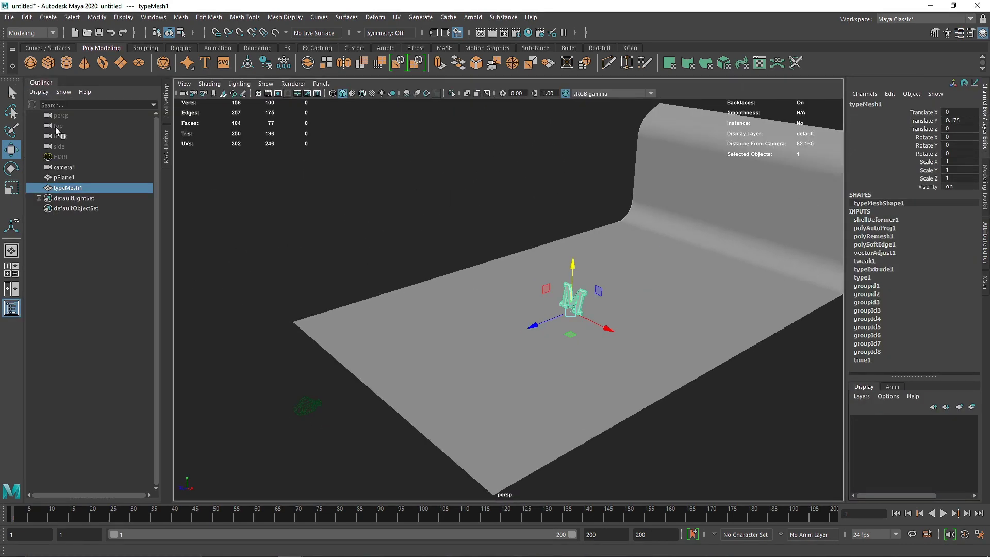
left_click(43, 82)
left_click_drag(330, 214, 369, 218, "alt")
middle_click_drag(478, 263, 408, 259, "alt")
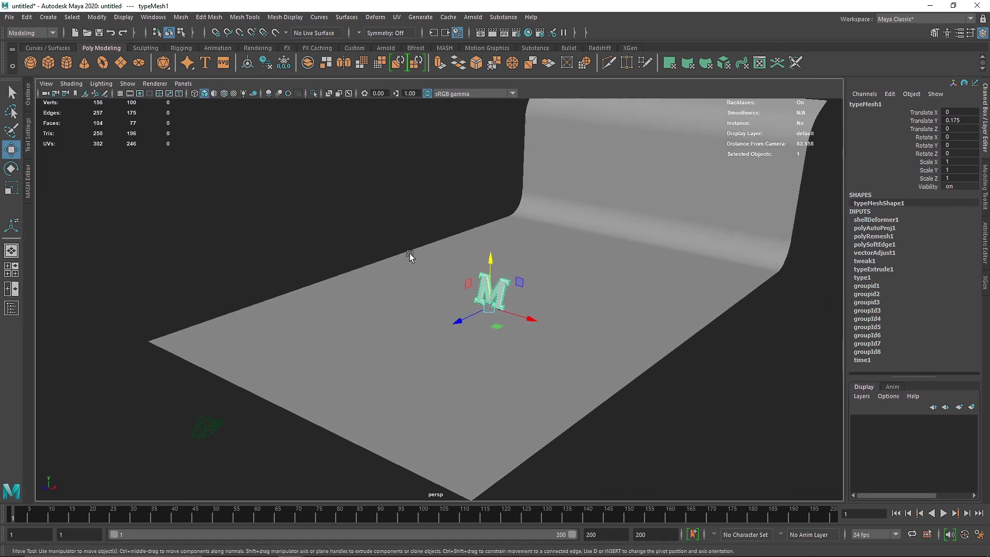
left_click_drag(408, 258, 381, 251, "alt")
- Render a preview of the scene through camera1 in the Arnold RenderView and close the render window
left_click(385, 48)
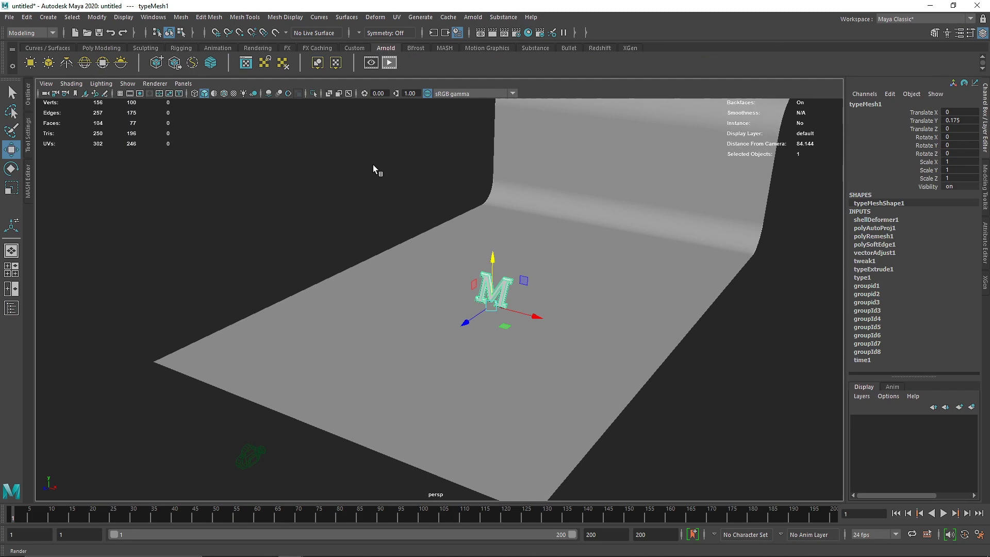
scroll(303, 308, "down", 3)
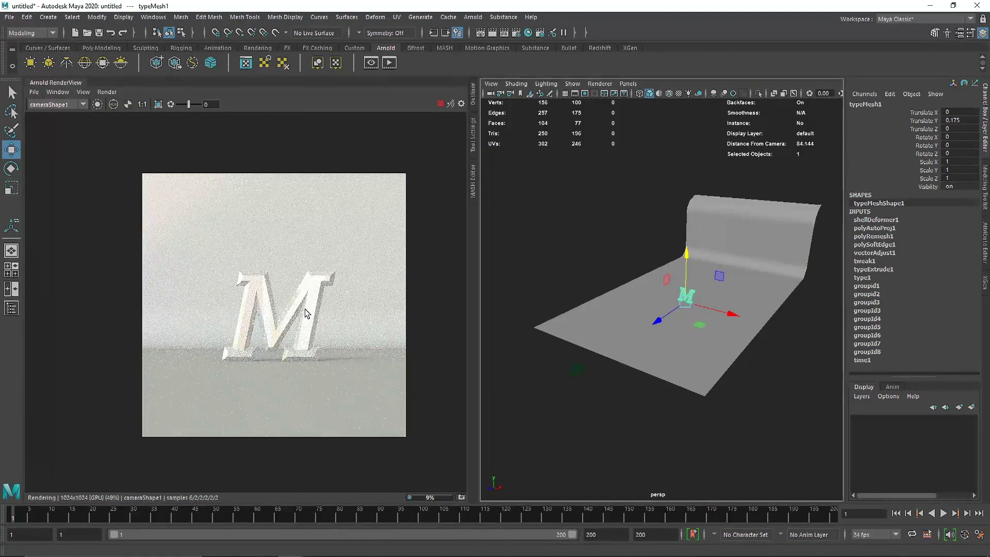
right_click(59, 83)
left_click(76, 124)
scroll(488, 261, "up", 2)
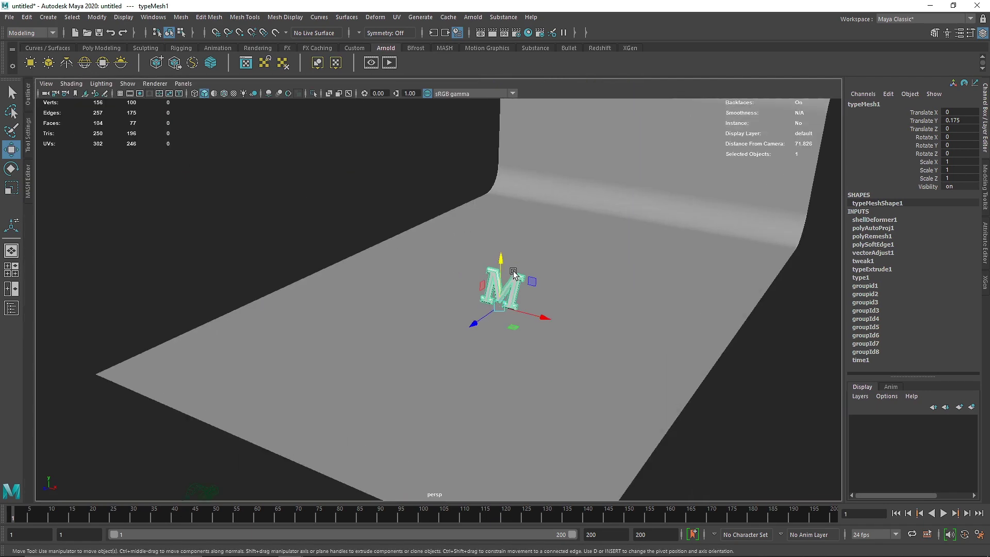
- Create a polygon plane and raise it above the letter to a Translate Y of about 11.778
middle_click_drag(514, 271, 461, 288, "alt")
left_click(91, 48)
left_click(120, 62)
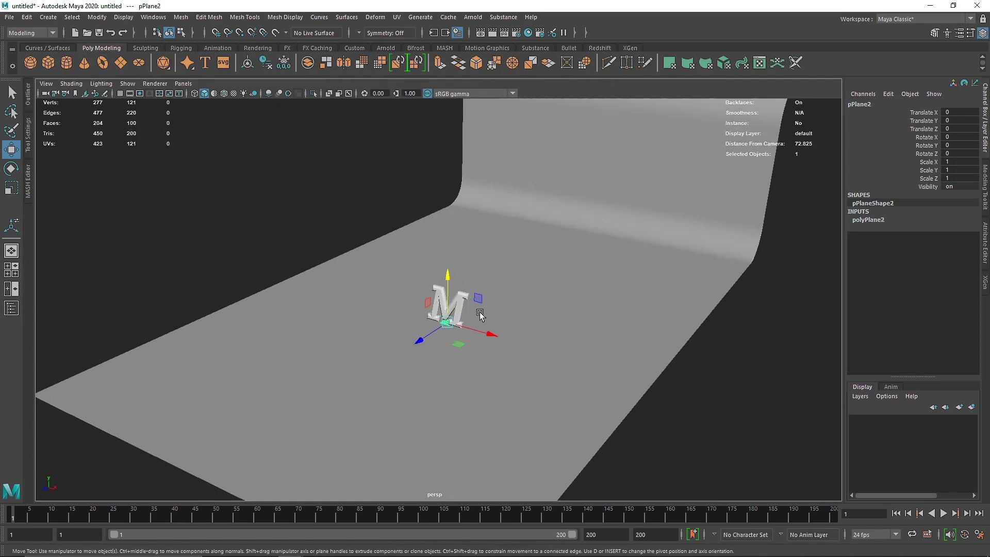
left_click_drag(449, 299, 527, 211)
- Scale the plane above the letter uniformly to about 11.591
key("r")
left_click_drag(467, 212, 450, 231, "alt")
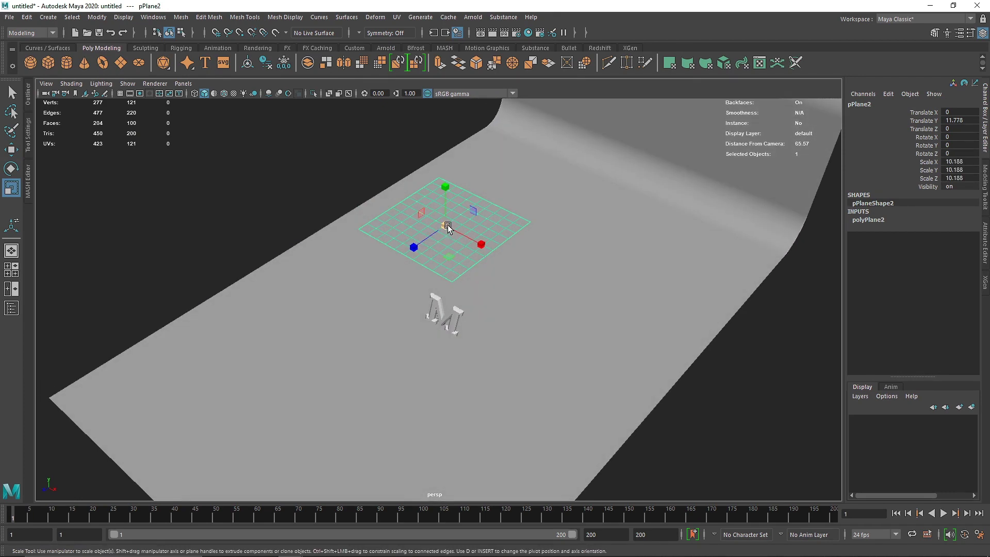
left_click_drag(449, 228, 398, 259)
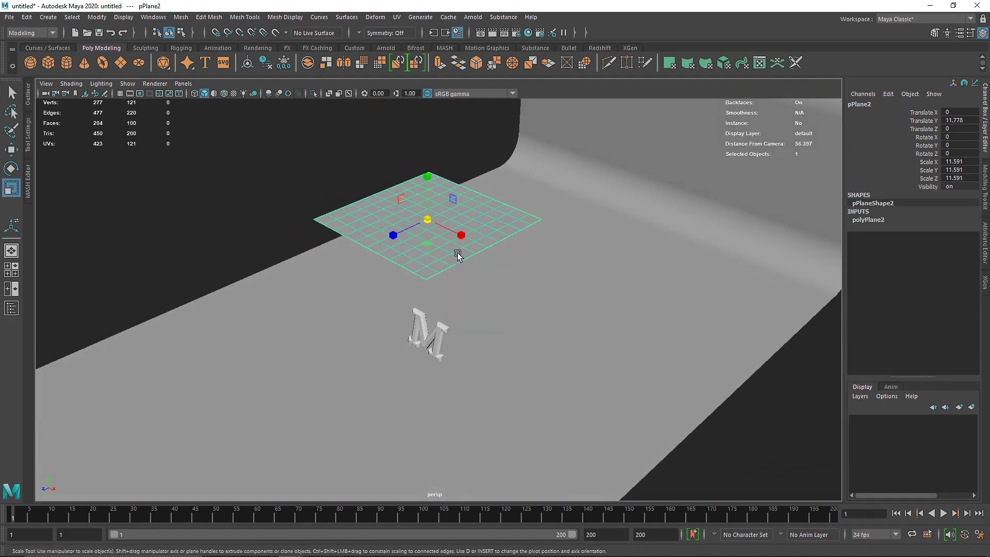
- Set the raised plane's subdivisions width and subdivisions height to 30 each
left_click(985, 243)
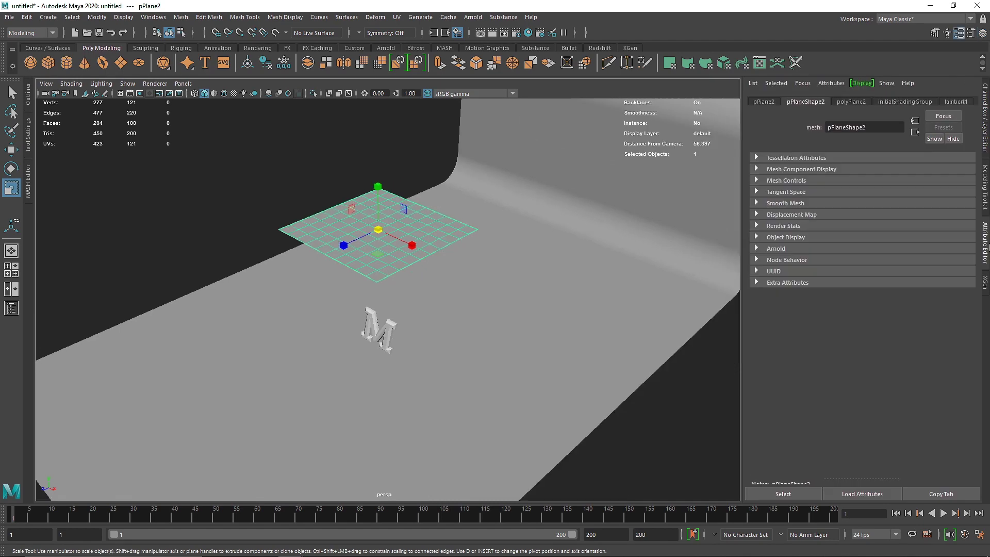
left_click(845, 102)
left_click_drag(886, 193, 972, 193)
left_click_drag(886, 204, 980, 207)
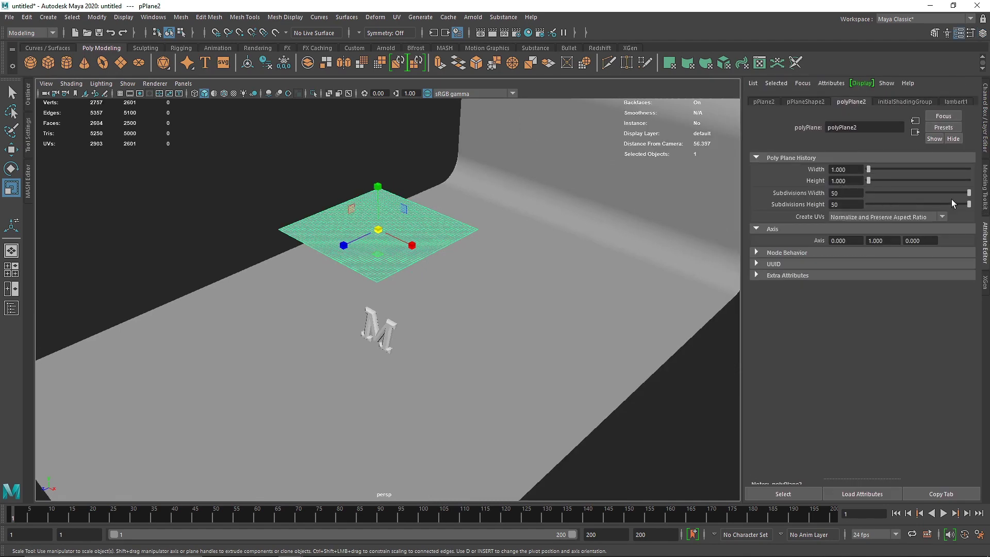
left_click(859, 193)
type("30")
key("Tab")
type("3")
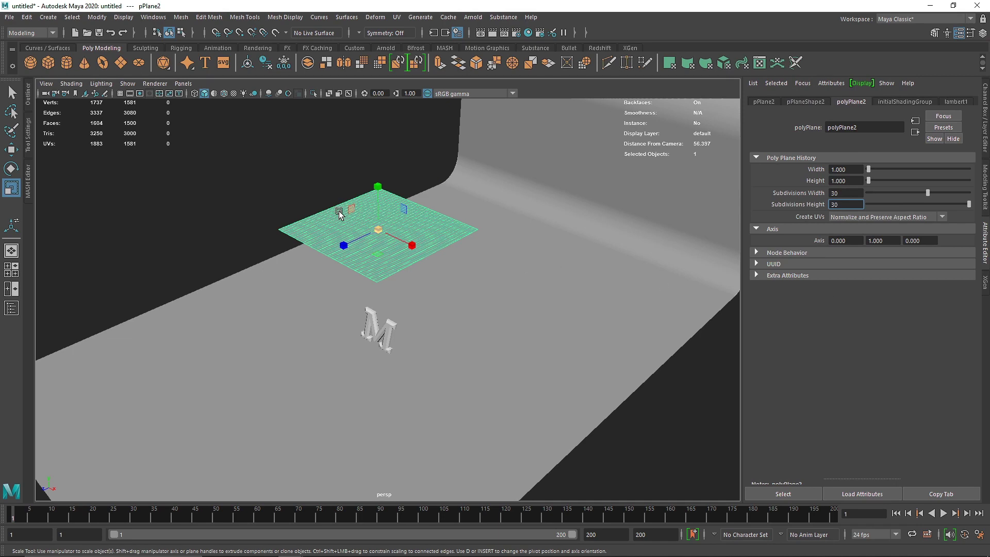
left_click(346, 196)
left_click_drag(347, 208, 409, 276, "alt")
left_click(356, 232)
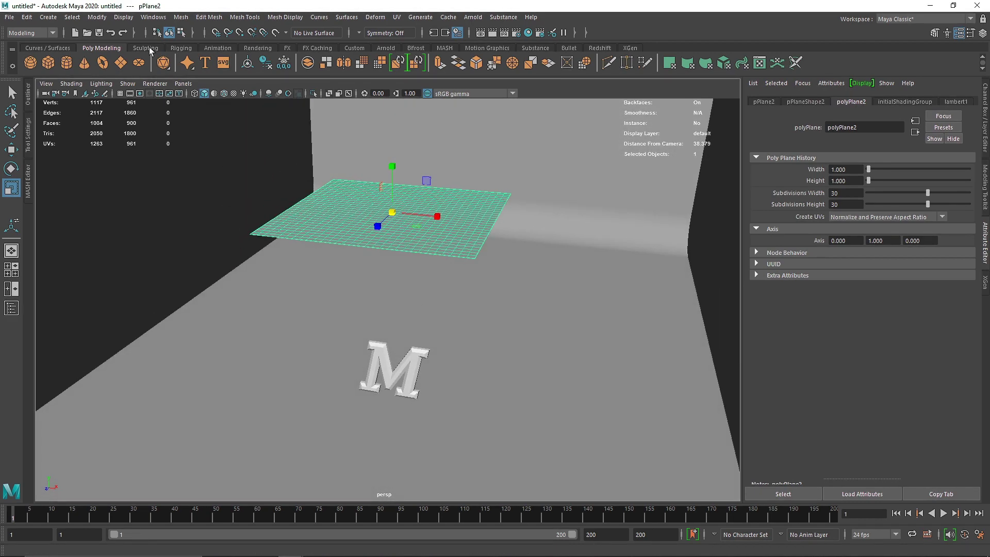
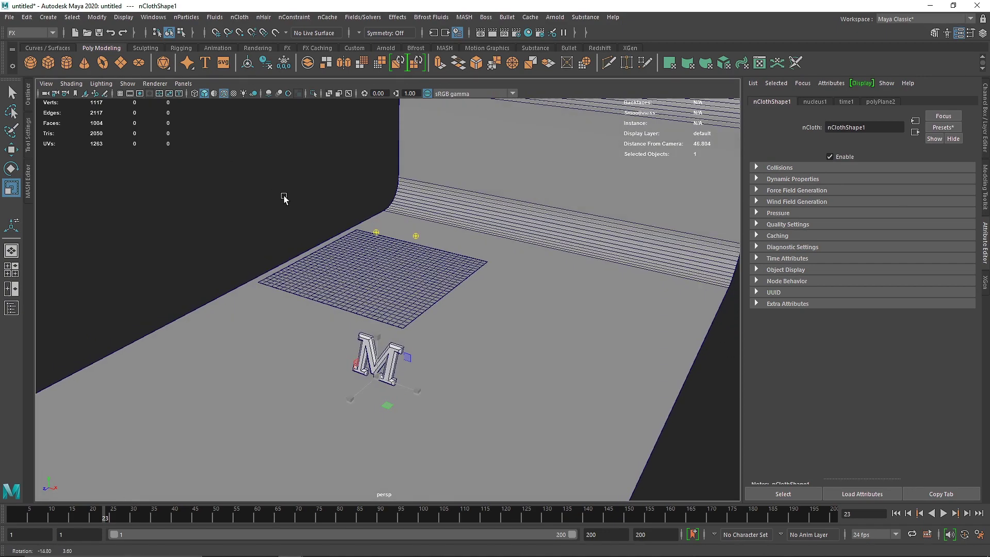
- Return to frame 1 and examine the gravity and solver attributes of the nucleus1 node
left_click(269, 214)
left_click(897, 515)
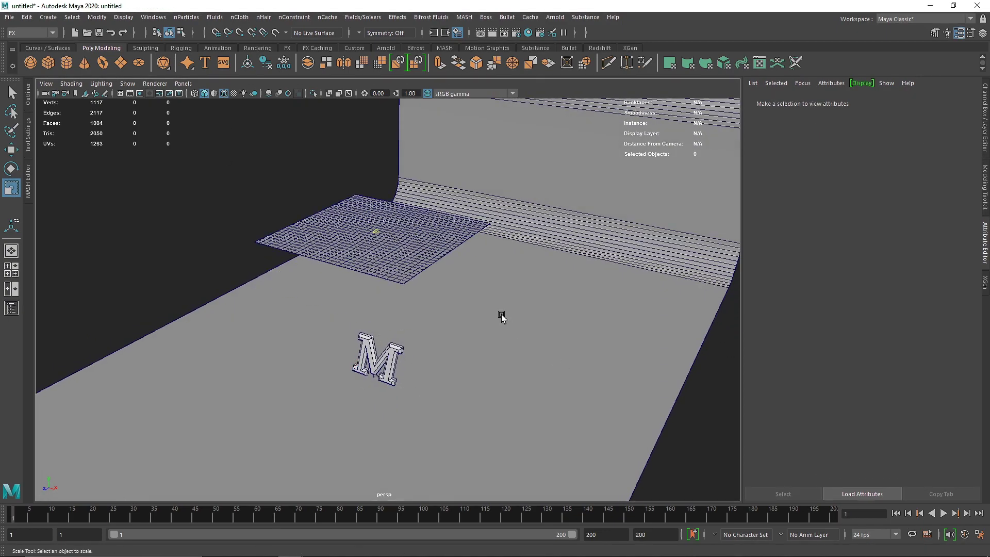
left_click(32, 93)
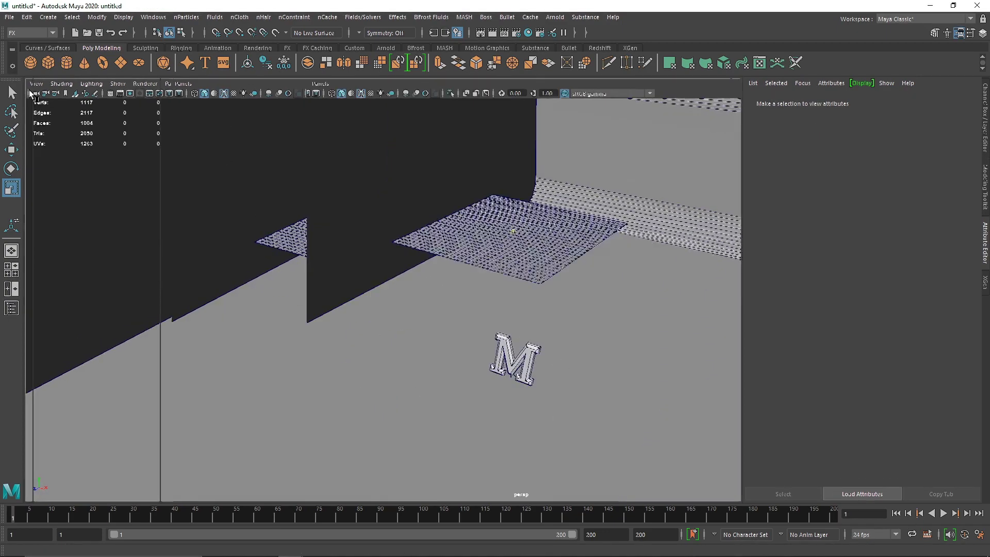
left_click(65, 208)
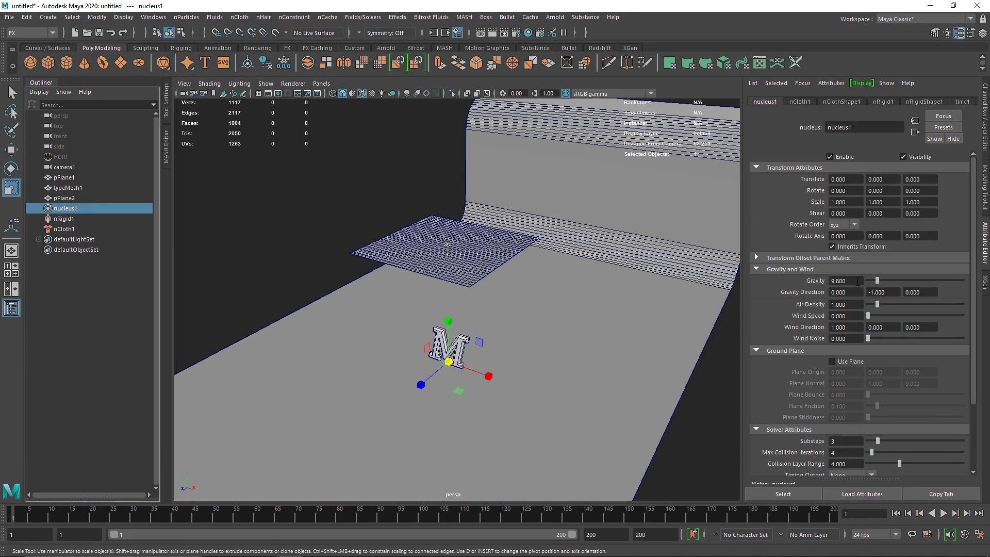
left_click(41, 86)
left_click(153, 159)
- Make the letter M a passive collider for the cloth simulation
left_click(371, 339)
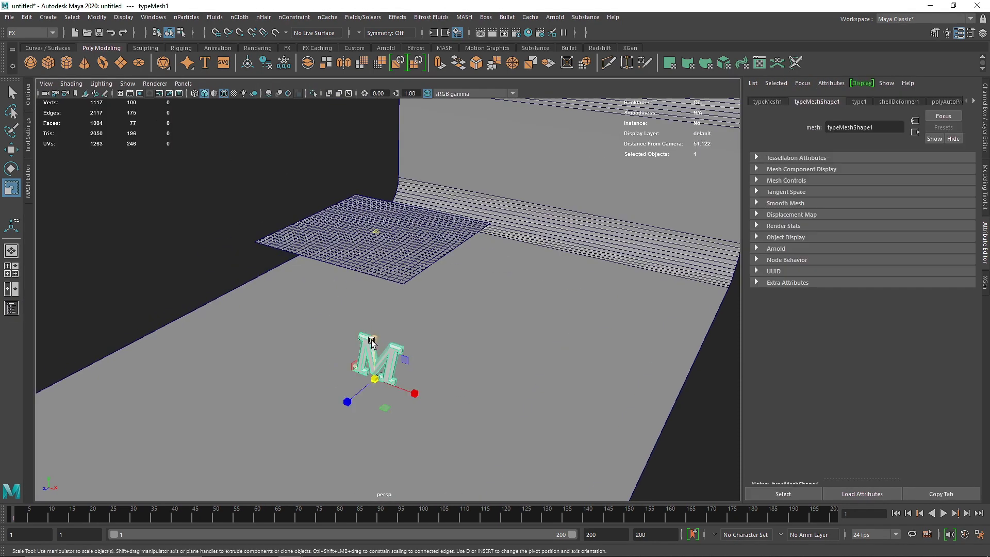
left_click(239, 19)
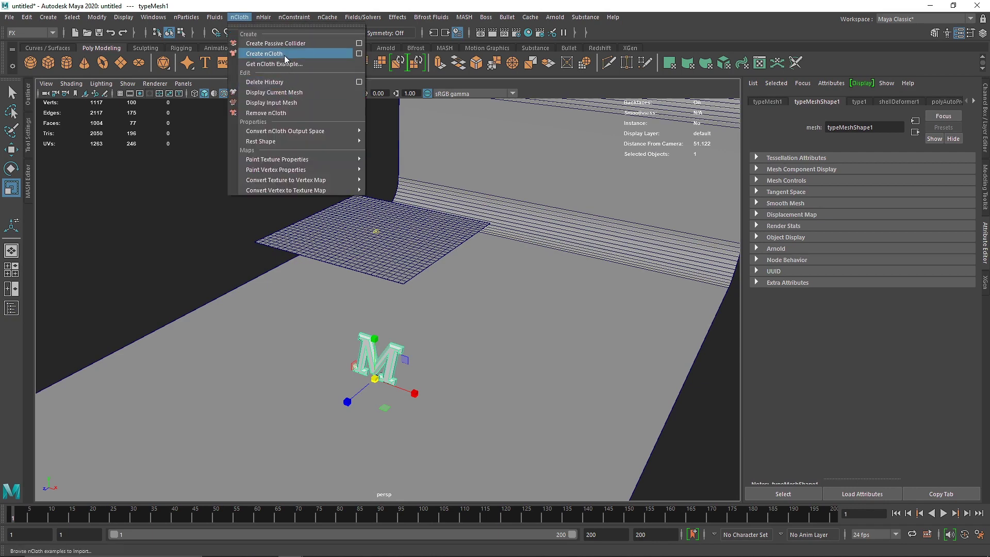
left_click(303, 44)
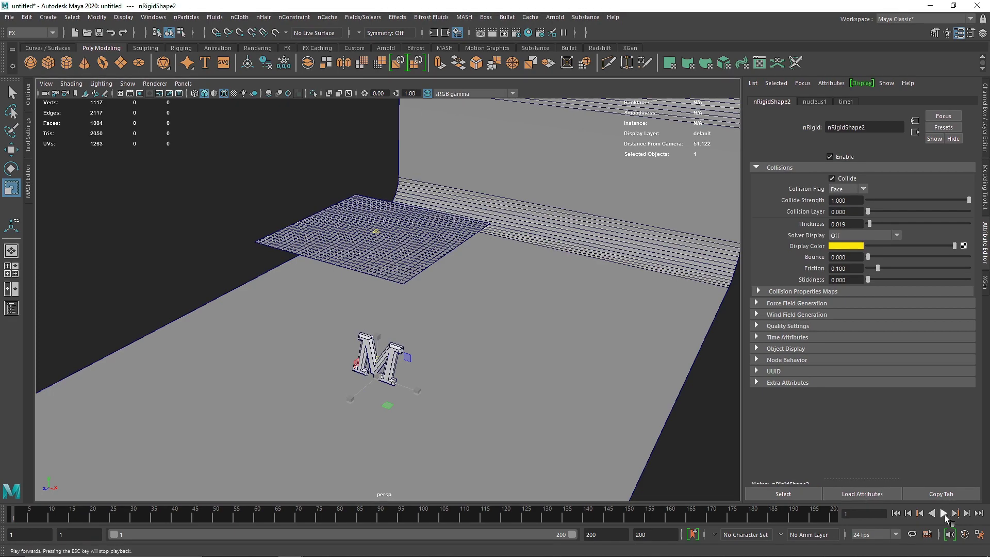
- Play the simulation and examine up close how the cloth drapes over the letter
left_click(945, 514)
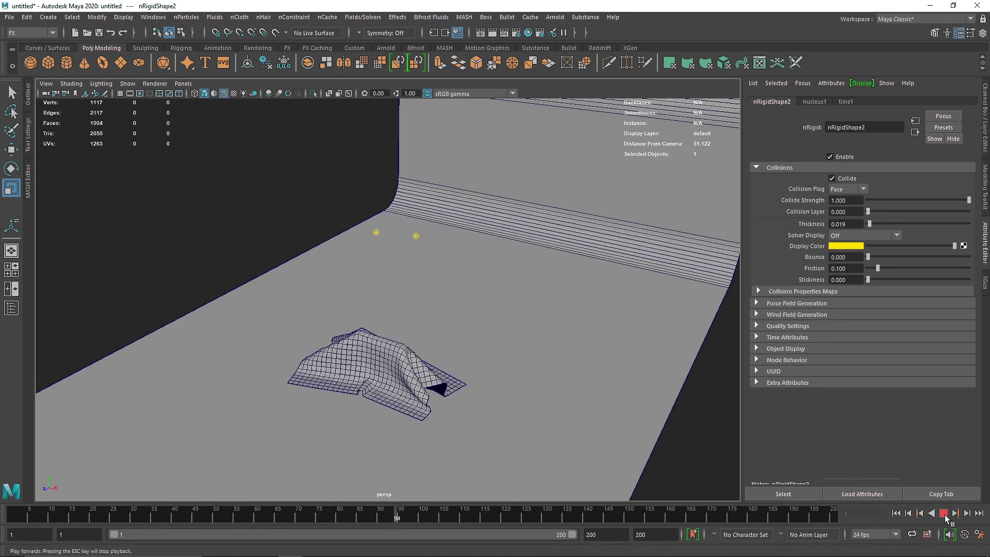
left_click(945, 514)
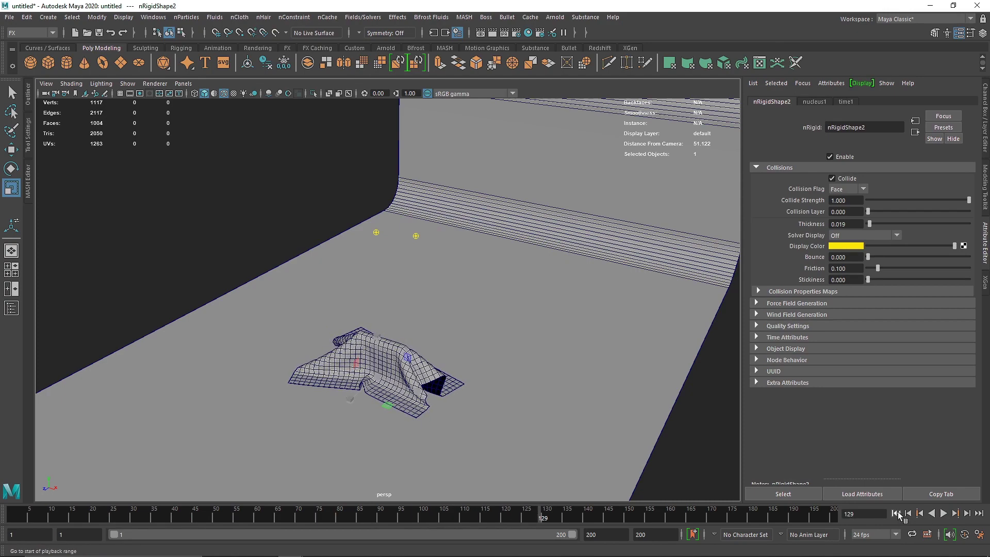
scroll(410, 387, "up", 3)
middle_click_drag(412, 403, 428, 346, "alt")
scroll(428, 333, "up", 3)
left_click_drag(445, 365, 390, 347, "alt")
- Examine the material presets available for the cloth's nClothShape1 node without applying one
left_click(354, 299)
left_click(271, 215)
left_click(415, 335)
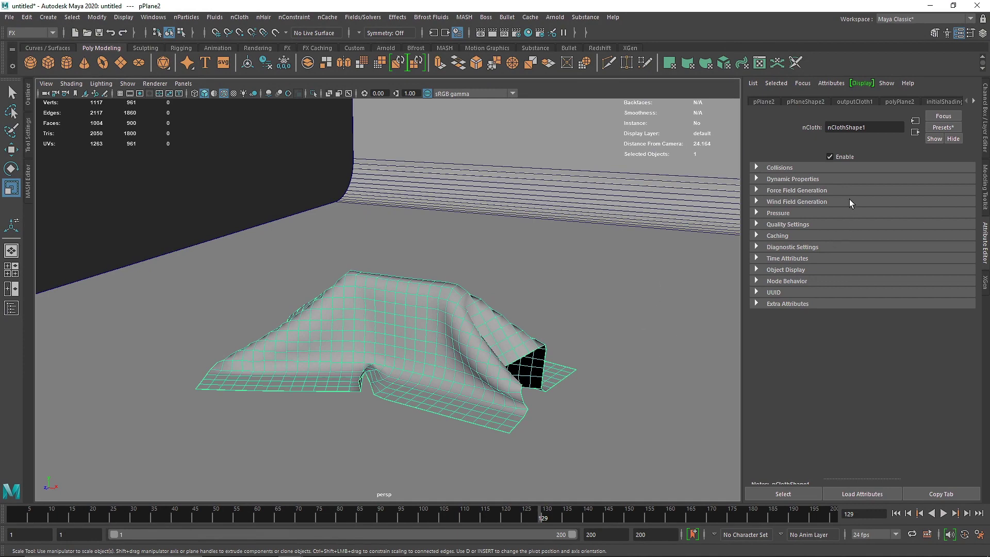
scroll(904, 104, "down", 2)
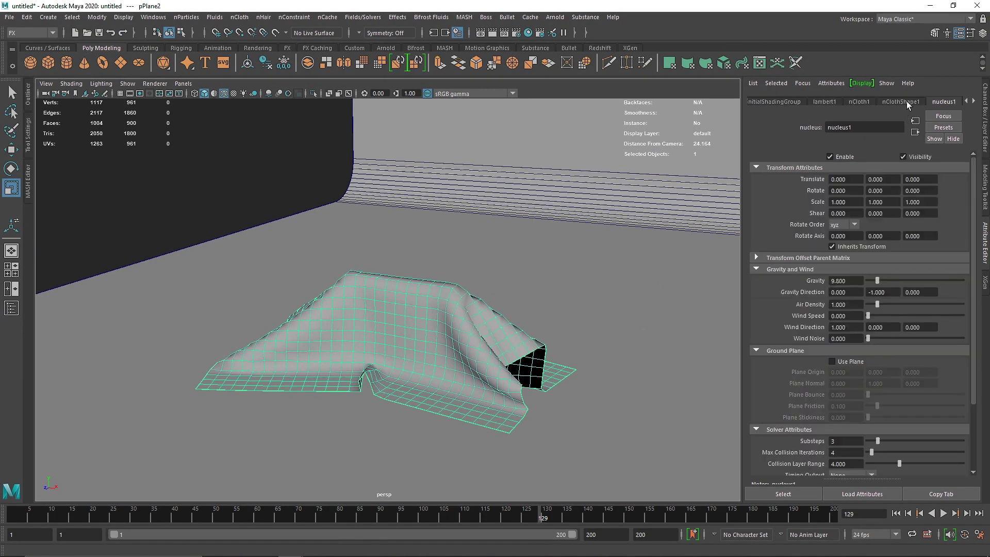
left_click(896, 101)
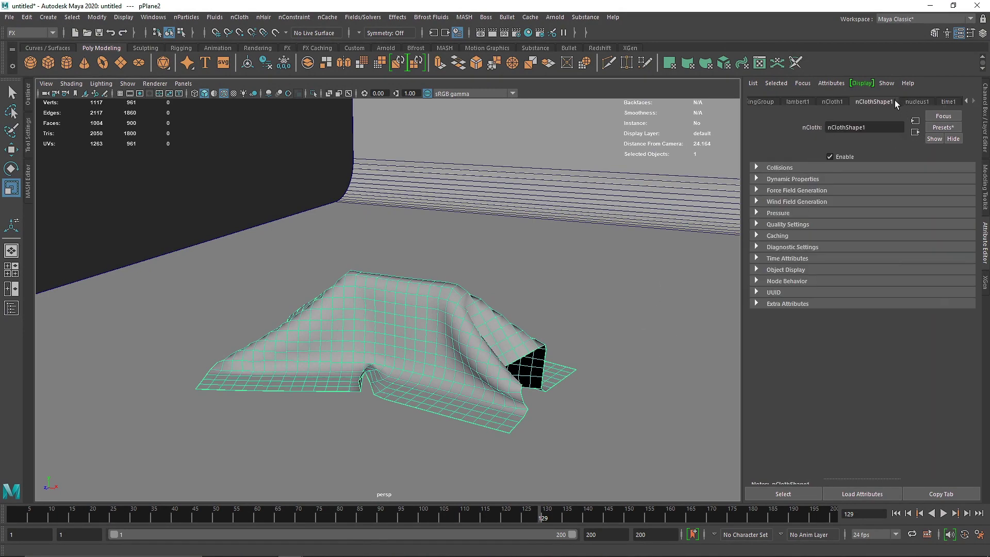
left_click(942, 129)
mouse_move(929, 221)
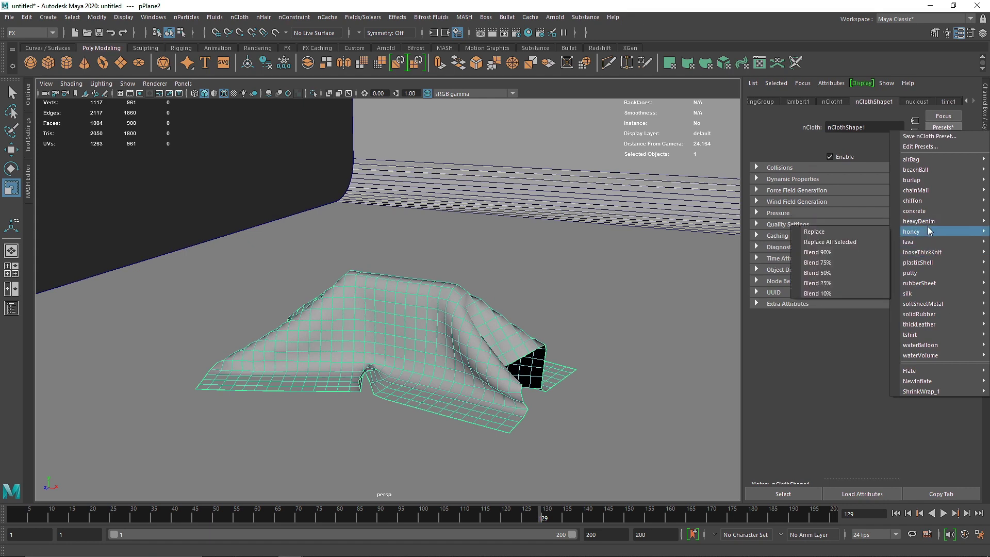
mouse_move(926, 327)
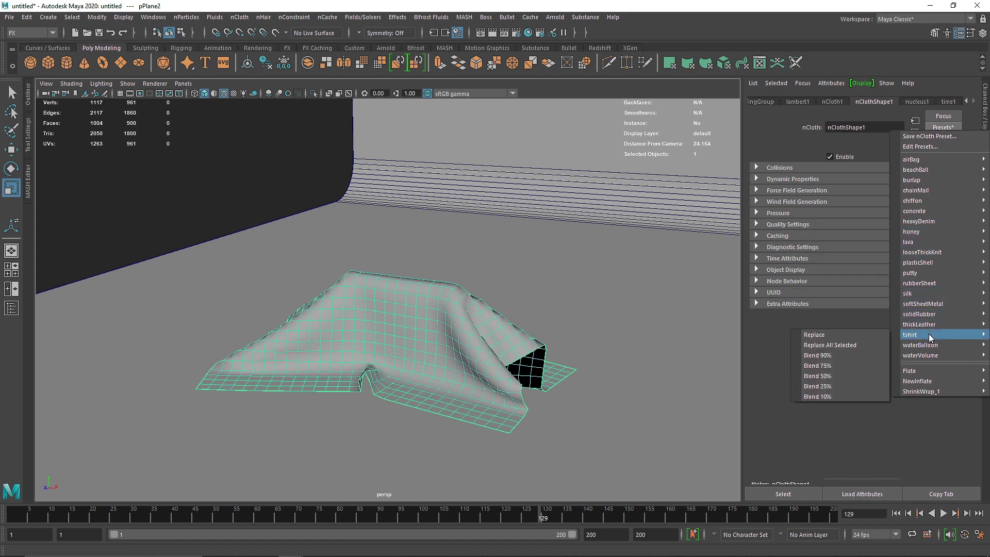
left_click(270, 169)
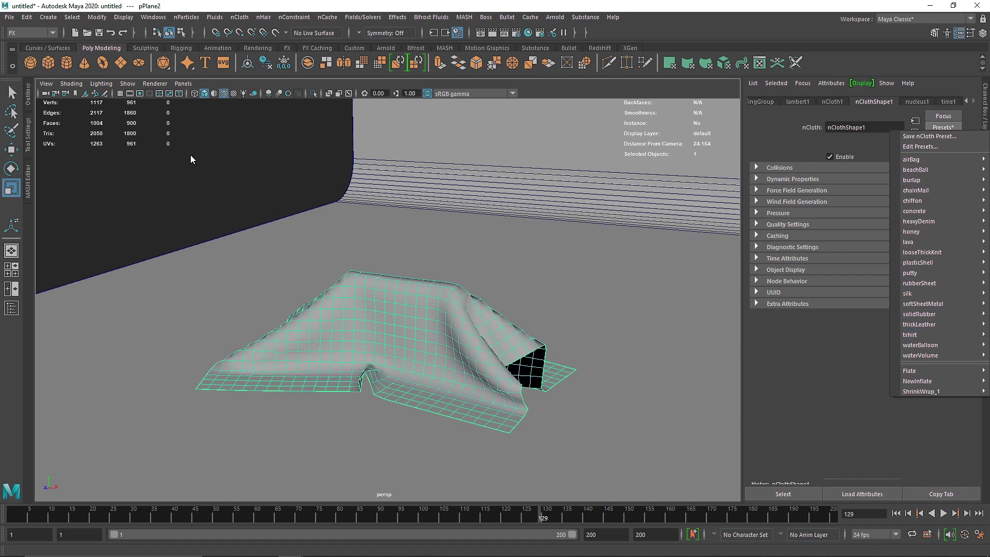
left_click(191, 155)
- Return to frame 1 and replay the cloth simulation from a wider view
left_click(896, 514)
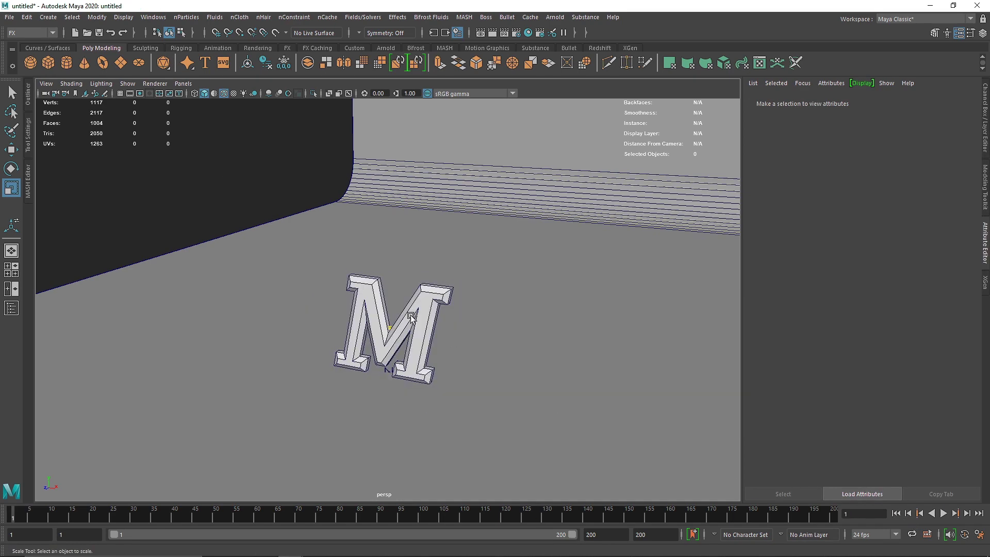
scroll(511, 360, "down", 3)
left_click(944, 514)
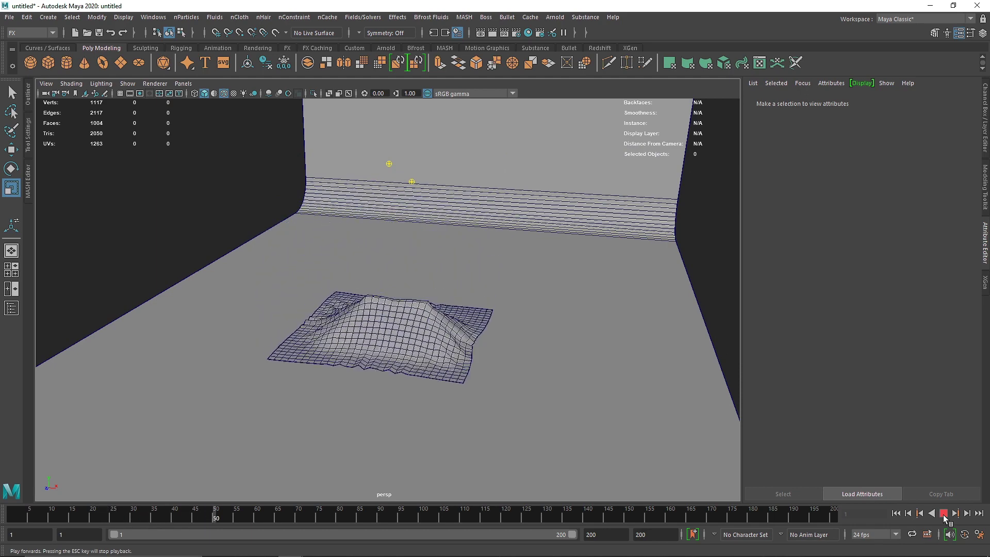
left_click(943, 514)
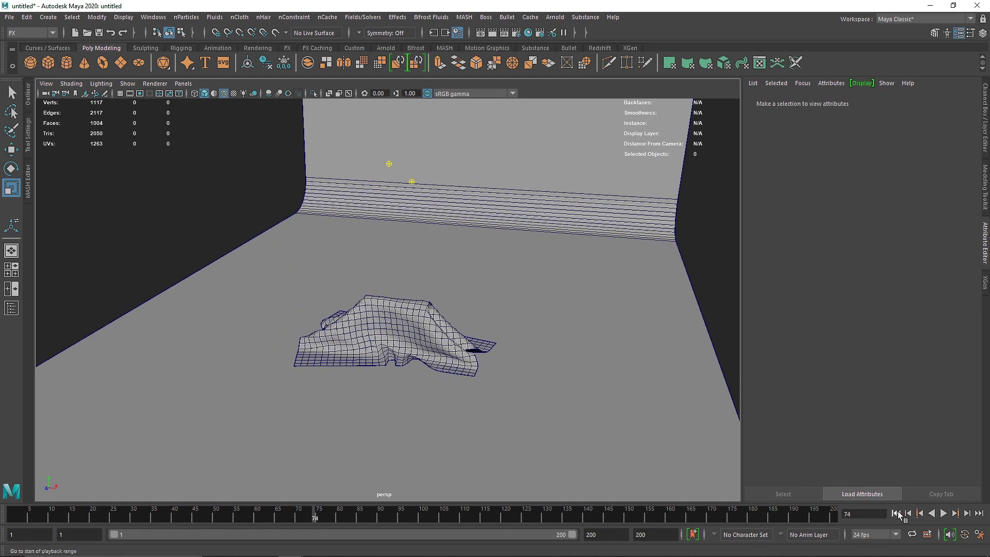
- At frame 1, add an Air field to the cloth plane and raise it to a Translate Y of about 5.385
left_click(896, 514)
left_click(452, 182)
left_click(363, 17)
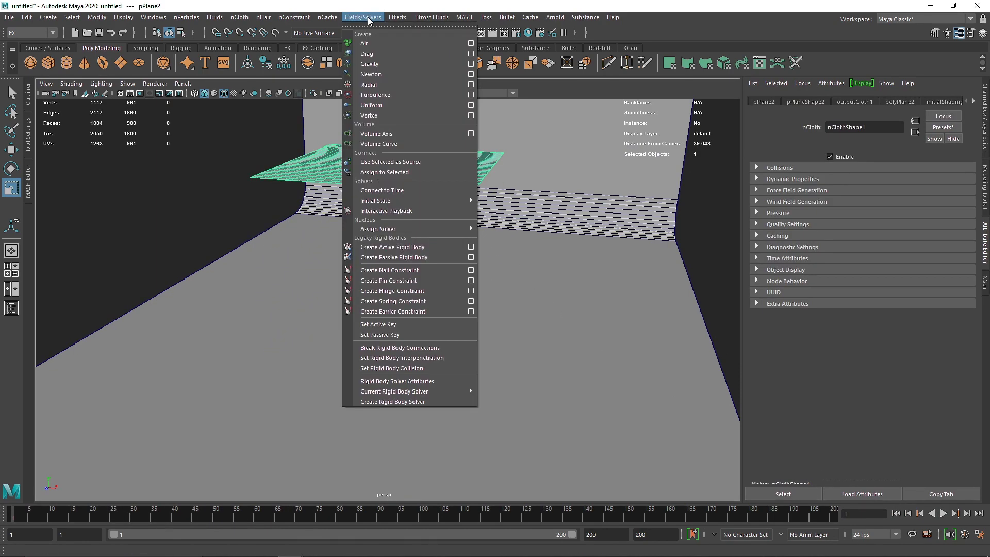
left_click(365, 44)
key("w")
left_click_drag(391, 323, 392, 315)
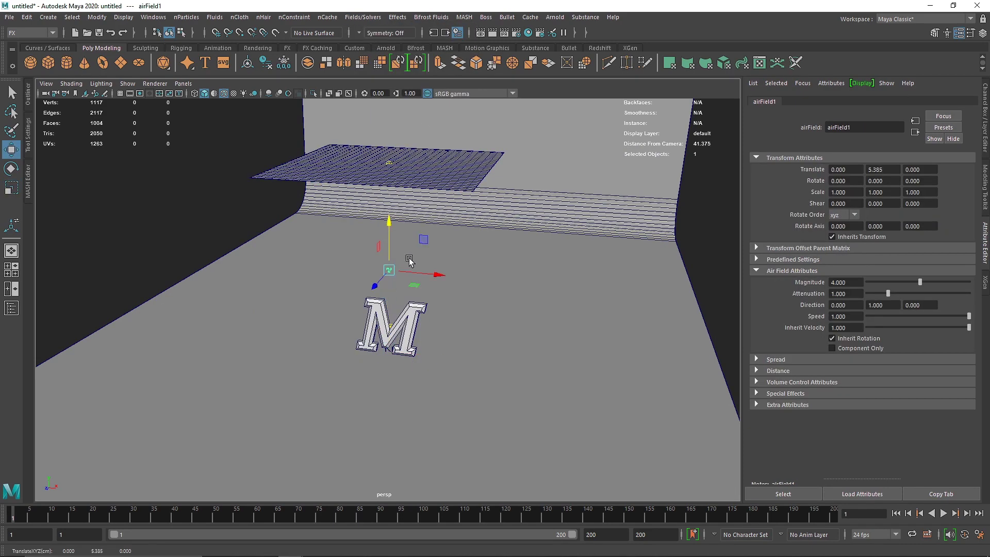
- Move the air field sideways away from the letter to a Translate X of about -9.4
left_click_drag(410, 260, 393, 273)
left_click_drag(224, 249, 175, 246)
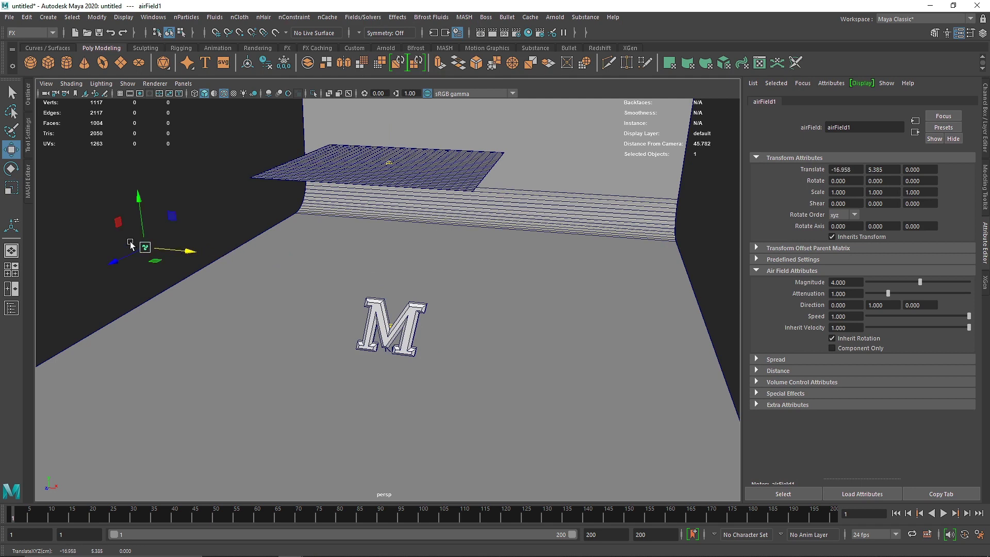
left_click(194, 243)
left_click(145, 245)
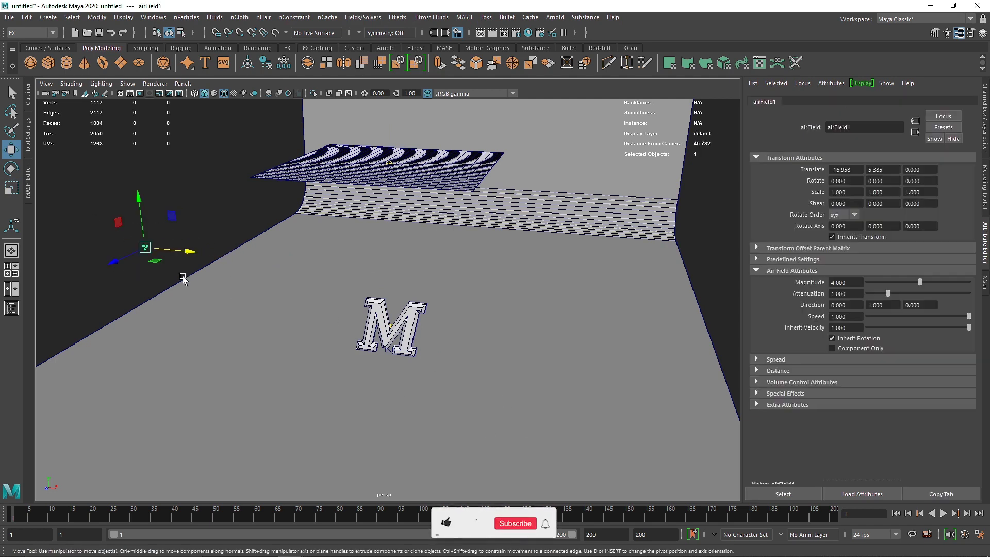
left_click_drag(191, 253, 297, 283)
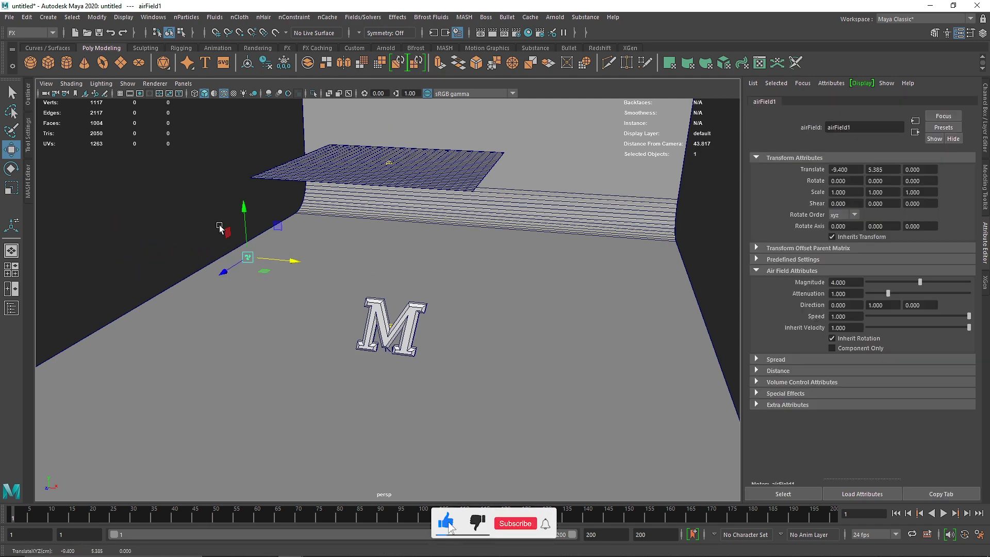
- Set the air field's magnitude to 100 and play the simulation to test its effect
left_click(364, 17)
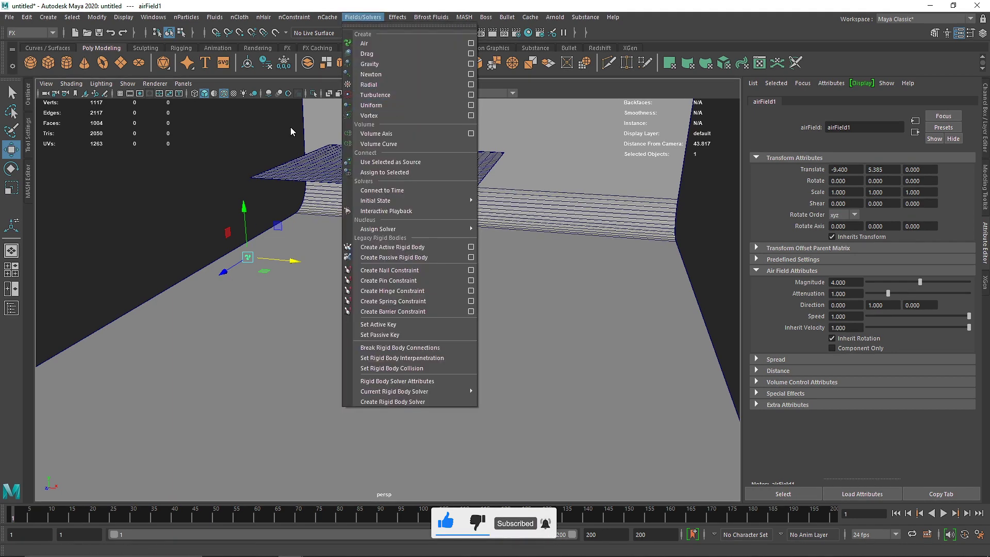
left_click(193, 209)
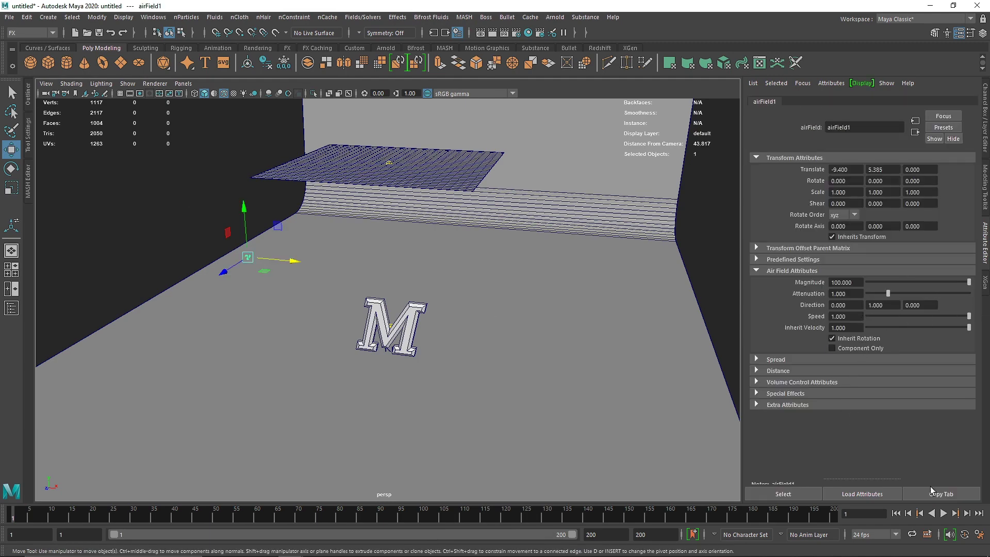
left_click(944, 513)
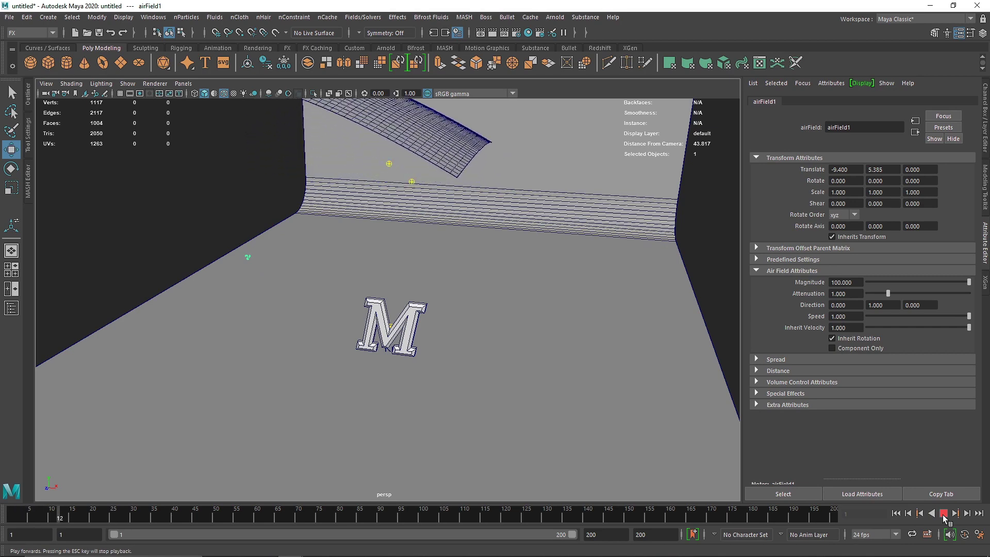
left_click(944, 513)
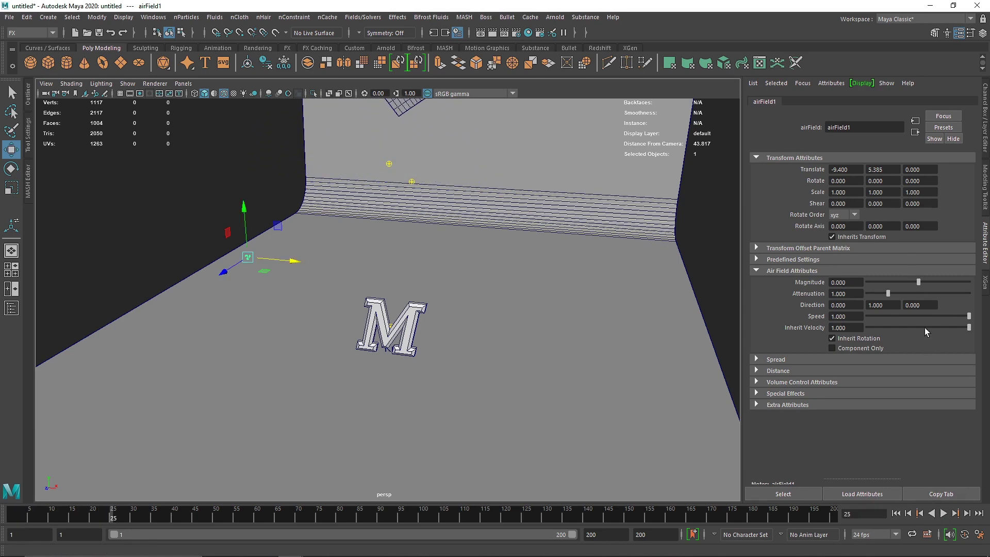
- Test the simulation with the air field's magnitude at about 30.928, then return to frame 1
left_click(944, 513)
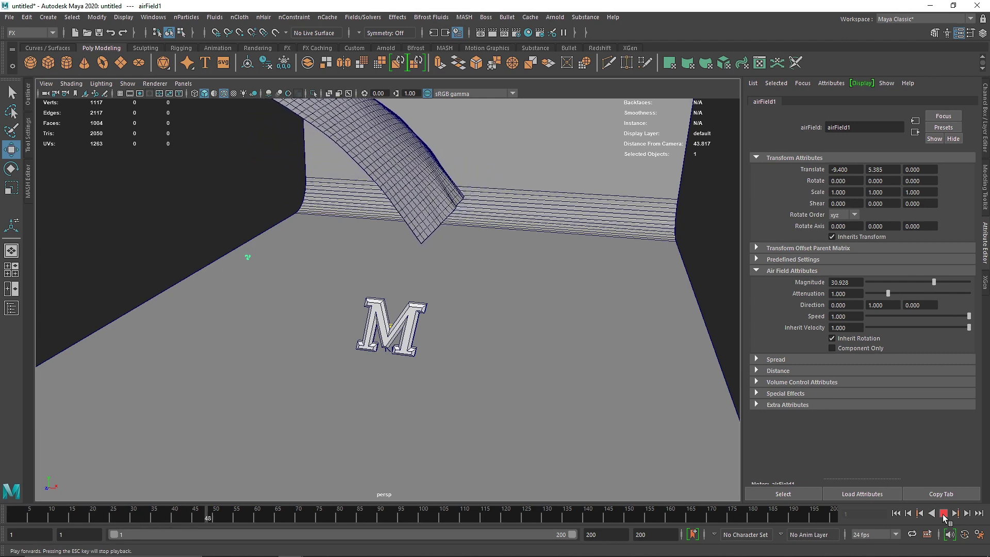
left_click(944, 513)
left_click(896, 514)
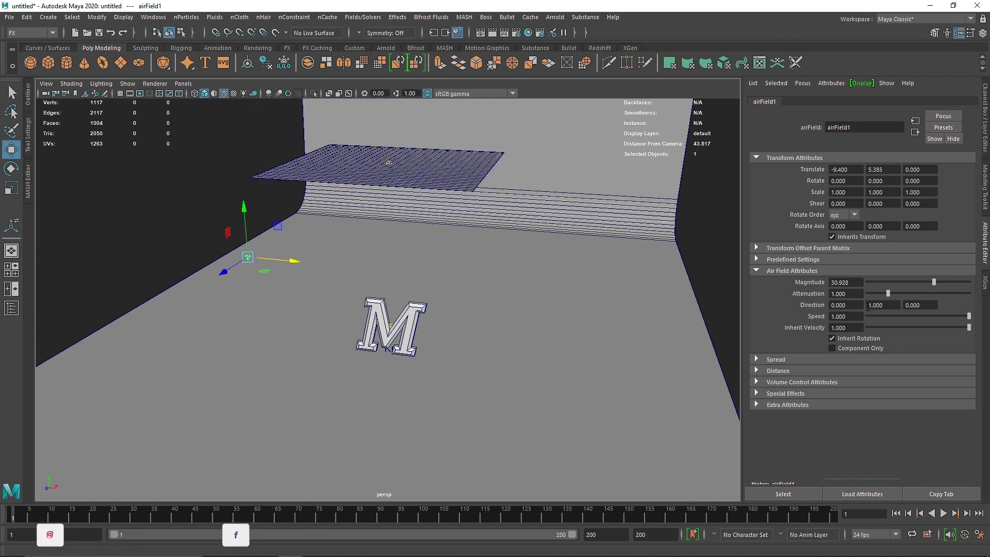
- Set the air field's magnitude to 0 and play the simulation to about frame 110
type("0")
key("Return")
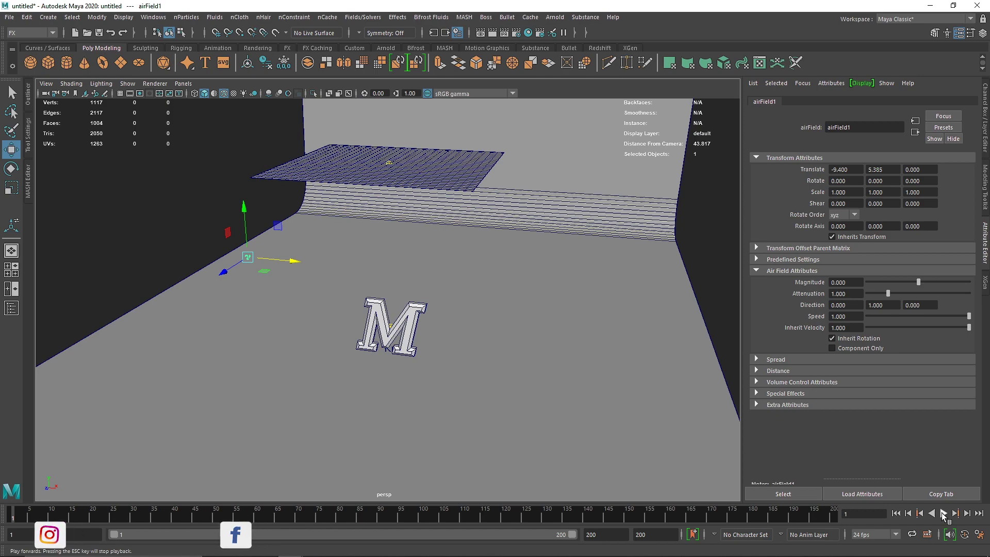
left_click(944, 514)
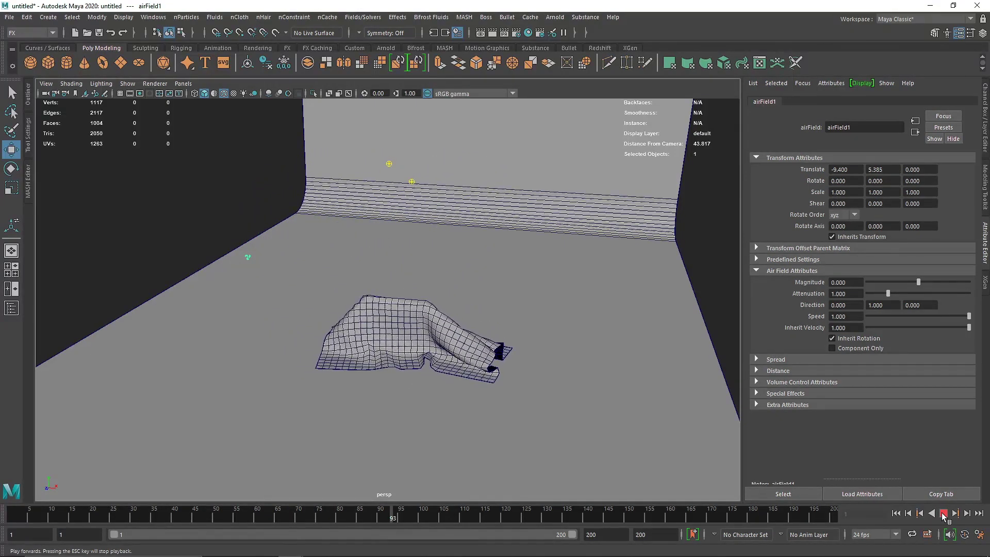
left_click(944, 514)
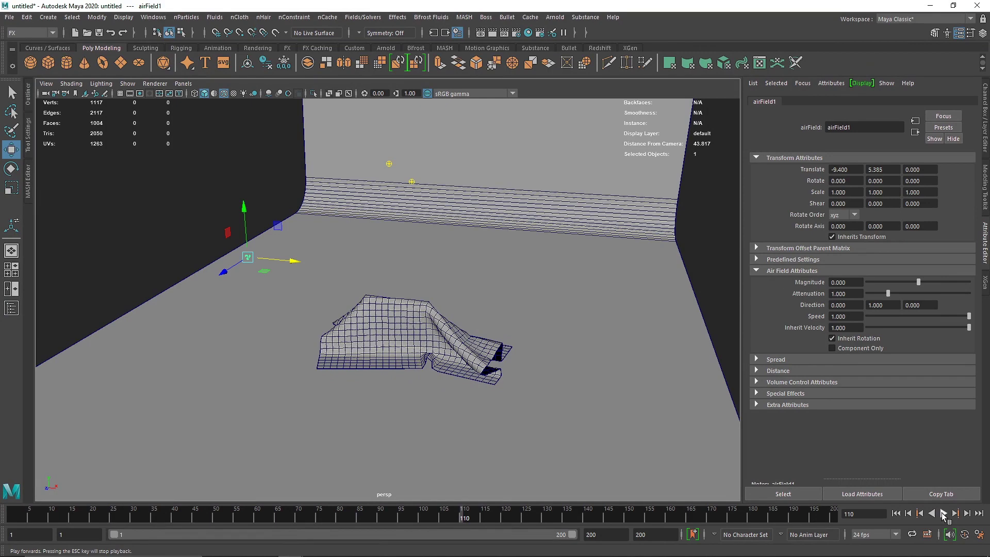
- Go to frame 100 and key the air field's magnitude at 10
left_click(423, 516)
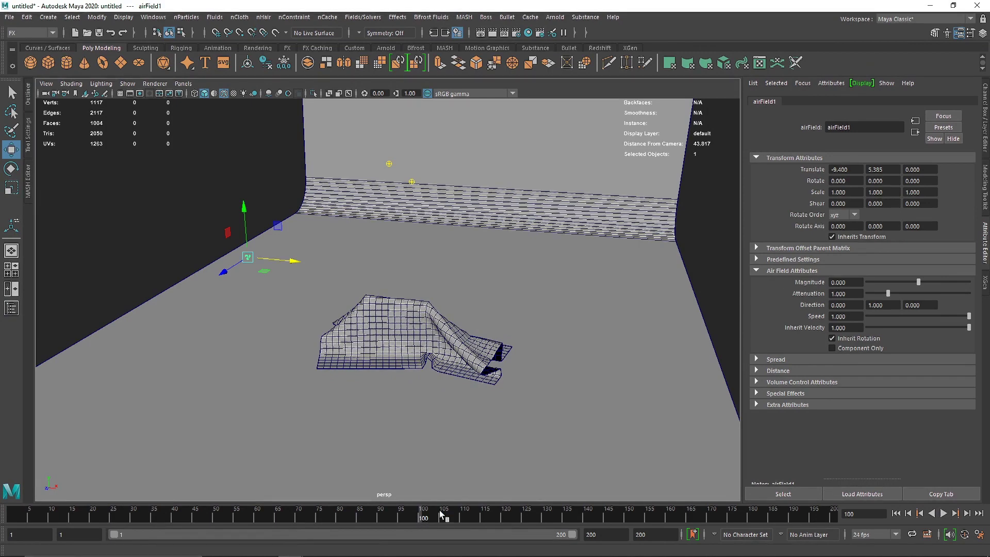
type("10")
key("Return")
right_click(815, 286)
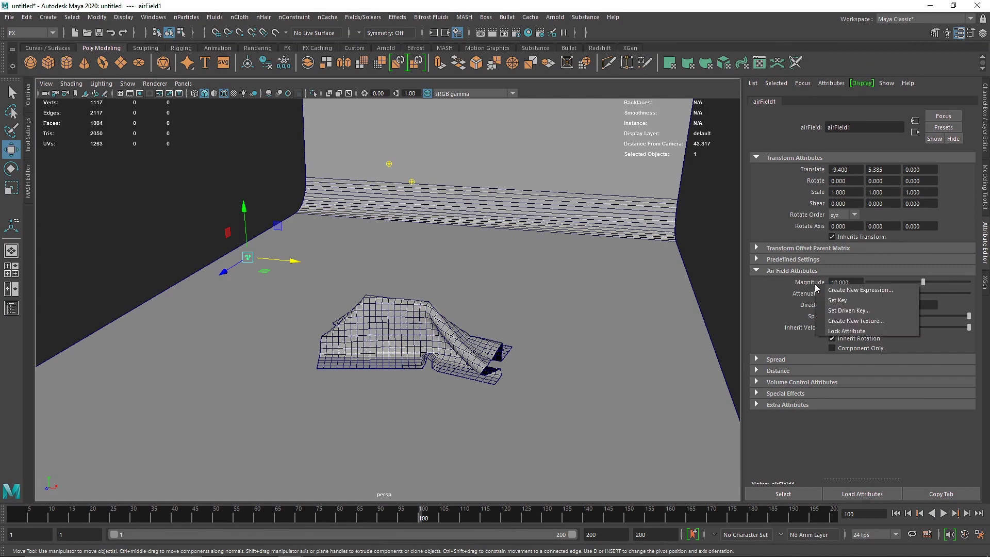
left_click(836, 300)
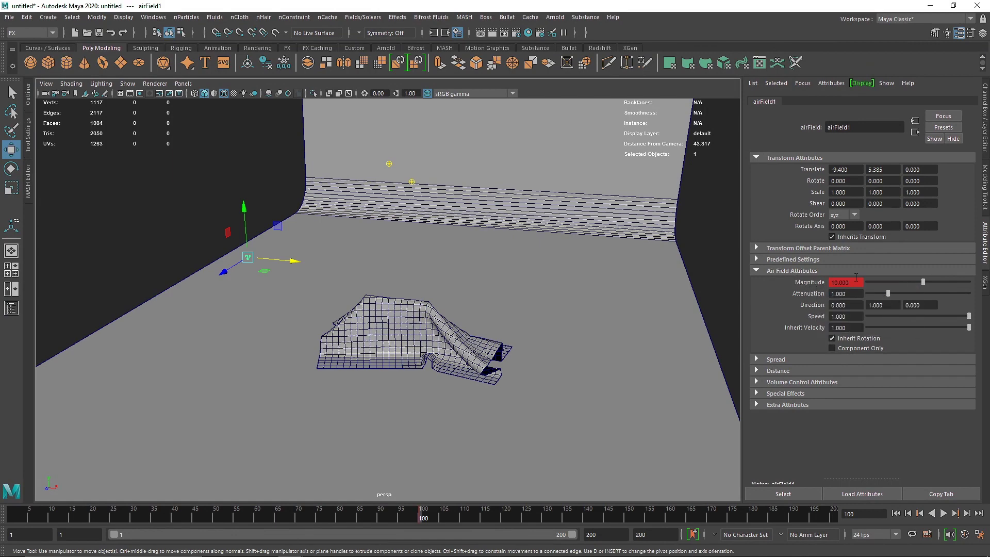
- Set the air field's magnitude to 0 at frame 100 and key it
type("0")
key("Return")
right_click(816, 286)
left_click(828, 302)
- Key the air field's magnitude at 30 on frame 150 and play the simulation to test it
left_click_drag(431, 519, 629, 521)
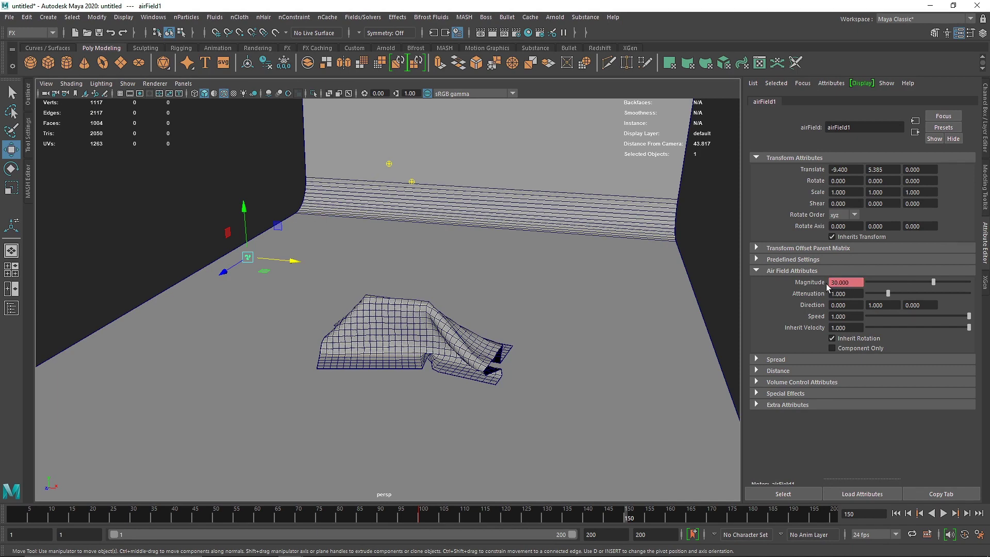
right_click(827, 287)
left_click(848, 299)
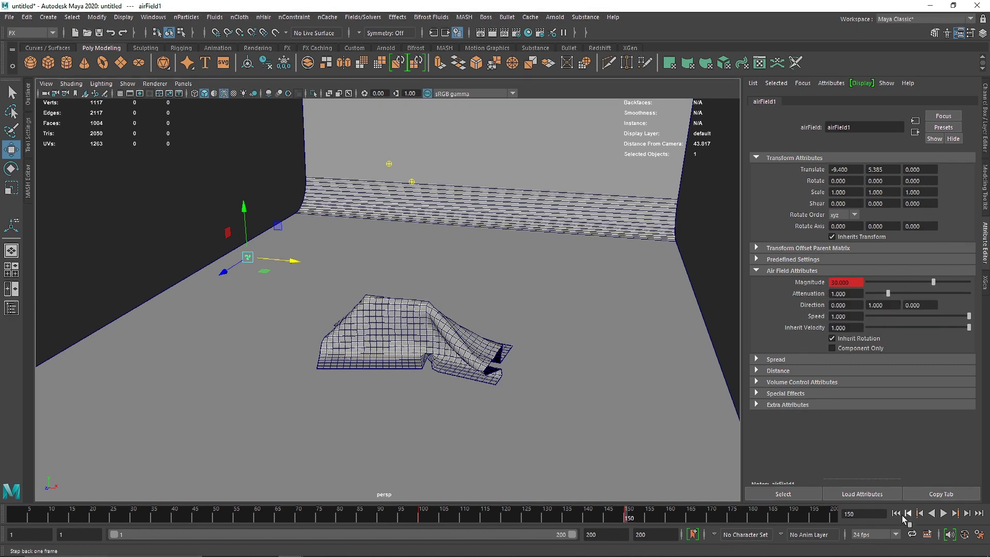
left_click(921, 514)
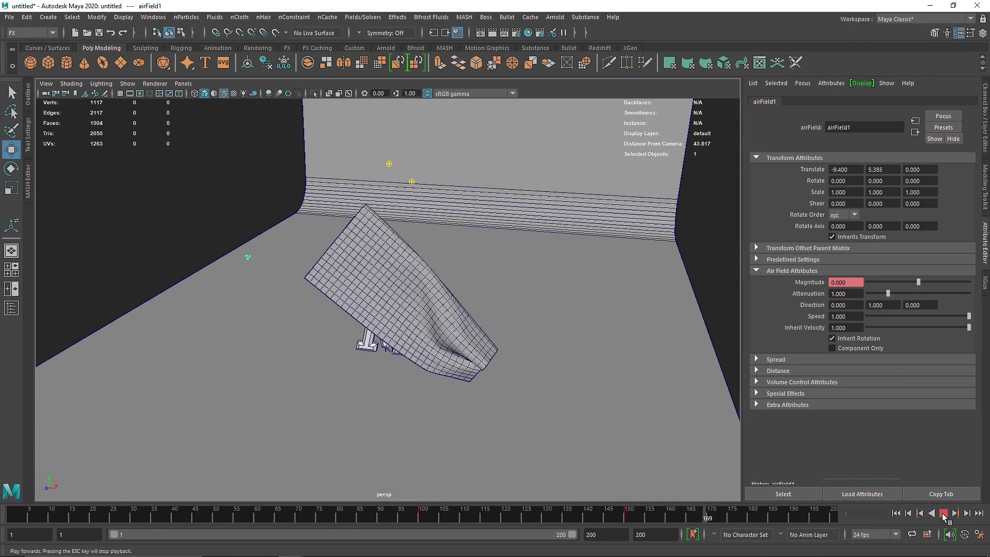
left_click(944, 515)
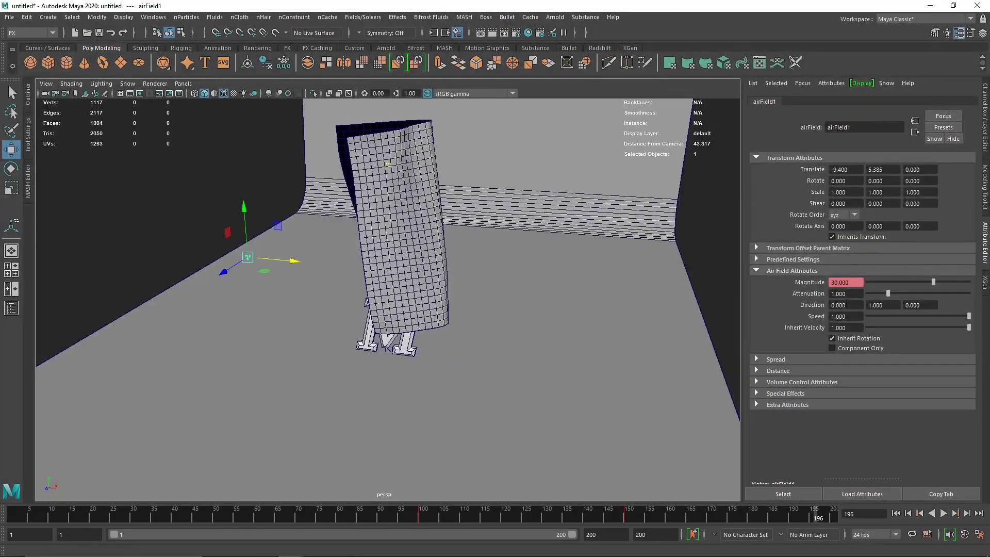
- Key the air field's magnitude at 100 on frame 150, set its X direction to 1, and play the simulation to test it
left_click(919, 514)
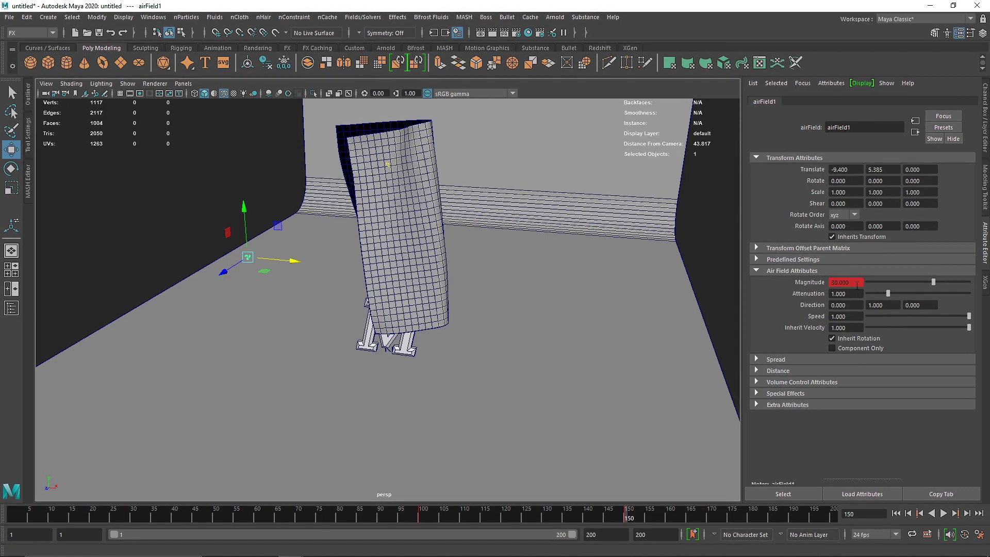
type("100")
right_click(818, 284)
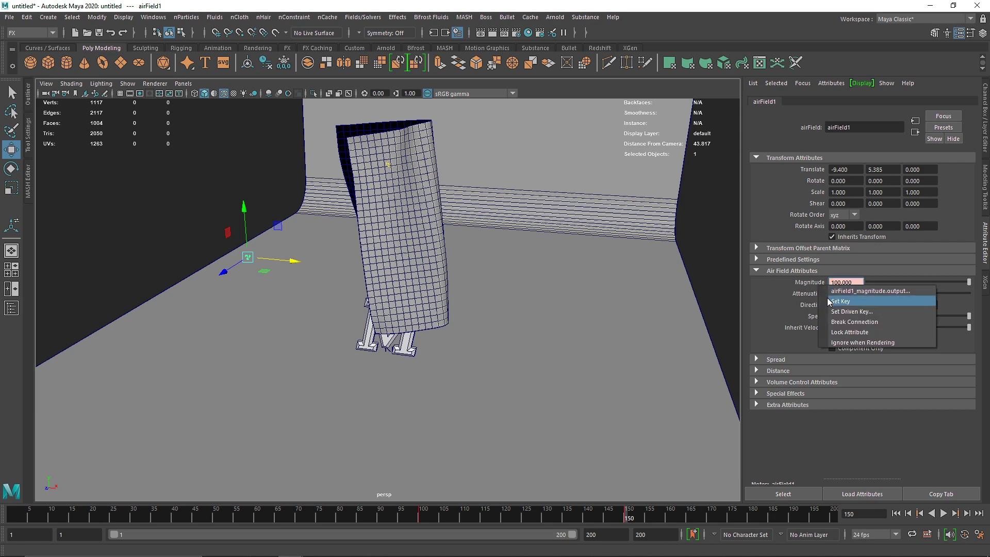
left_click(828, 301)
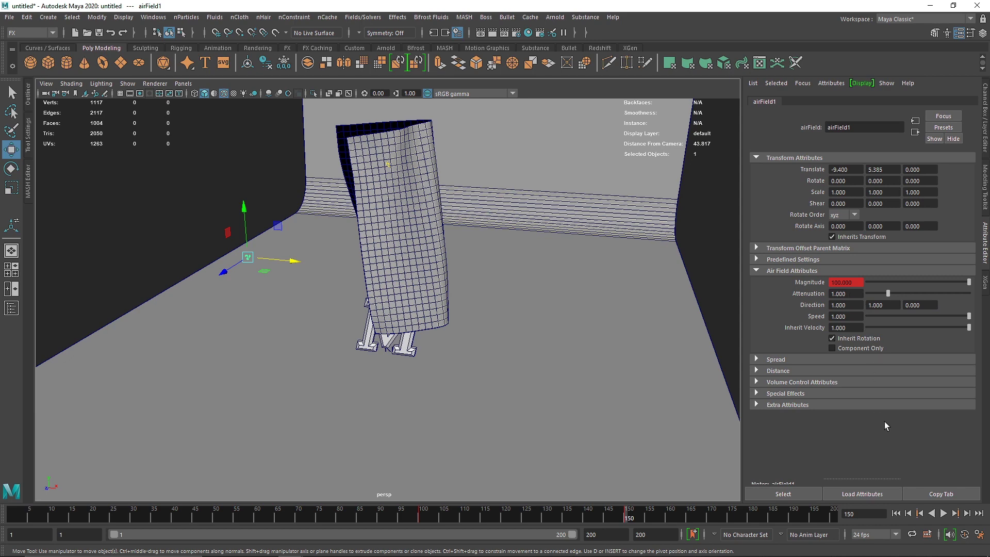
left_click(943, 514)
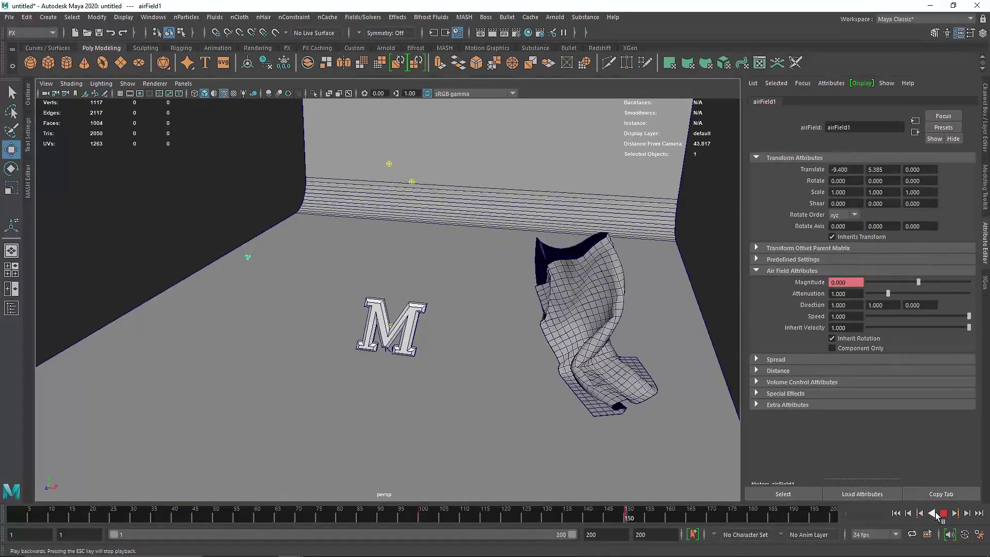
left_click(944, 513)
left_click(896, 513)
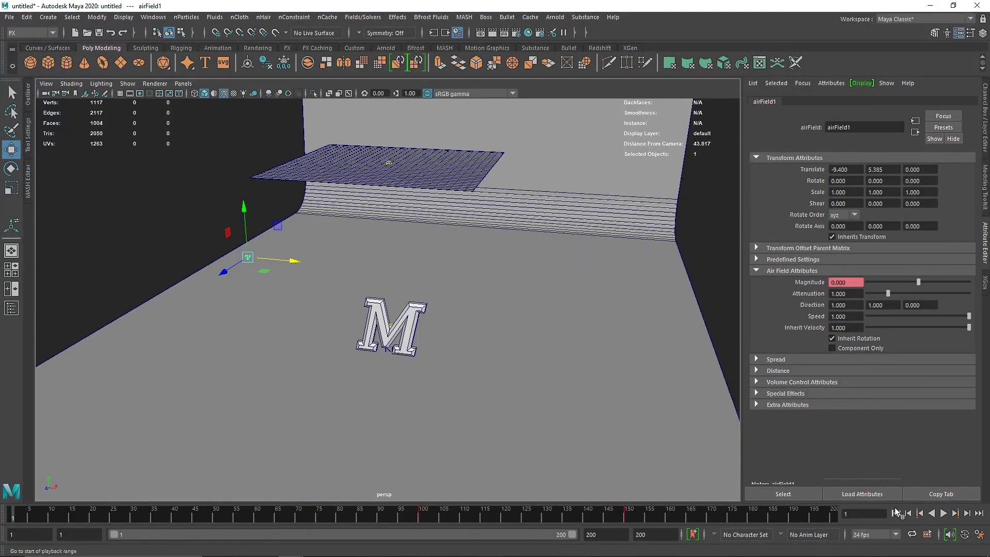
- Rotate the cloth plane to a steep tilt at the first frame and play the simulation to about frame 49
left_click(444, 180)
key("e")
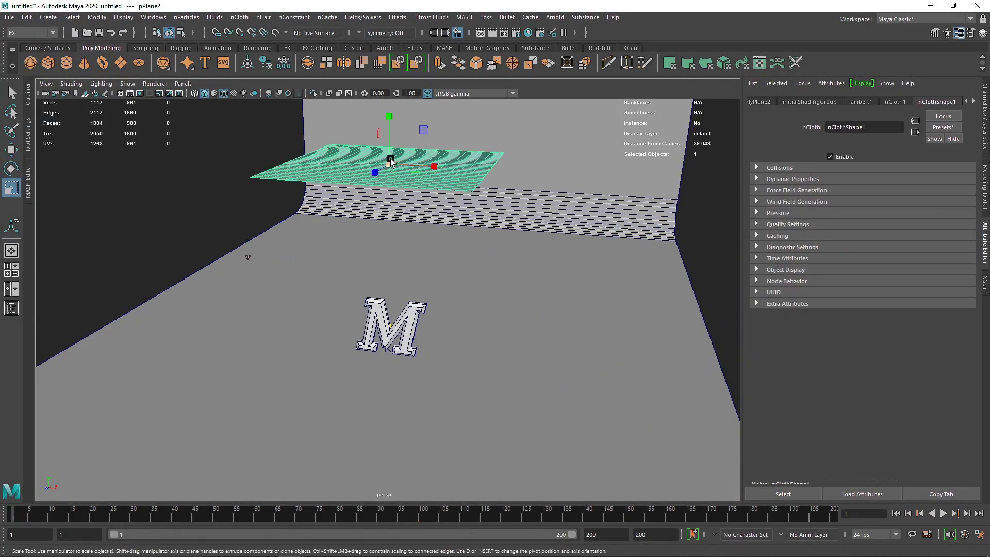
mouse_move(385, 164)
left_mouse_down()
mouse_move(376, 174)
mouse_move(382, 159)
left_mouse_up()
left_click(943, 514)
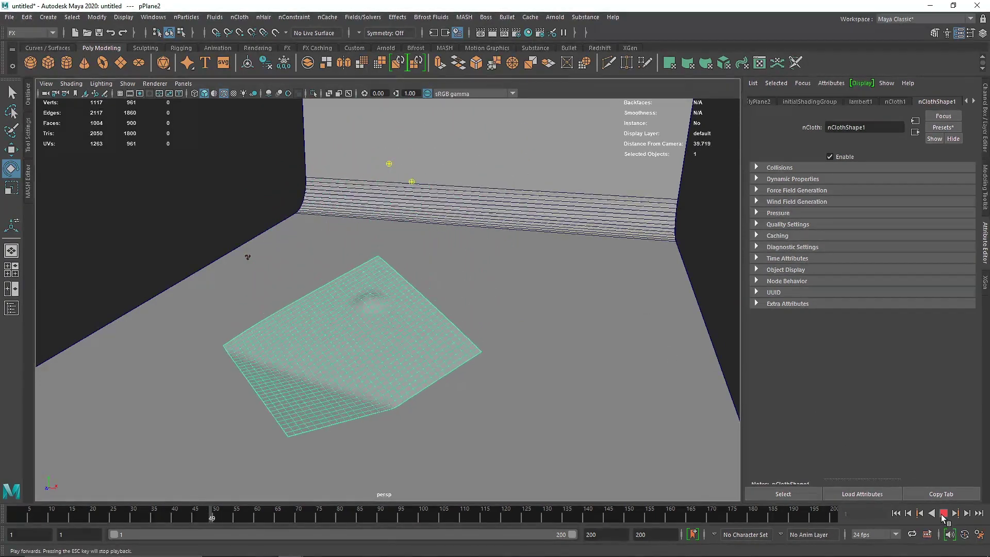
left_click(944, 515)
left_click(897, 513)
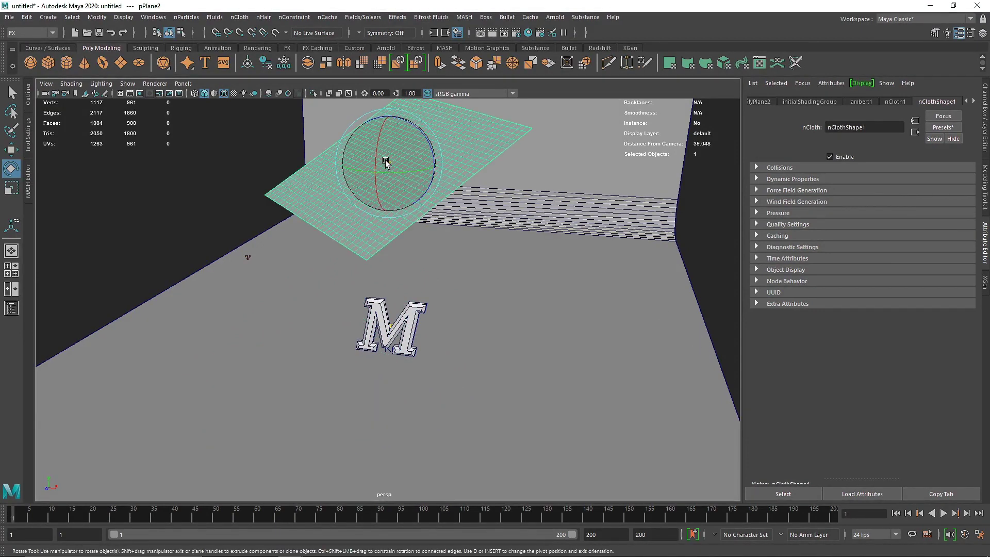
- Rotate the cloth plane back to nearly level with a slight tilt and play the simulation to about frame 137
left_click_drag(404, 155, 415, 144)
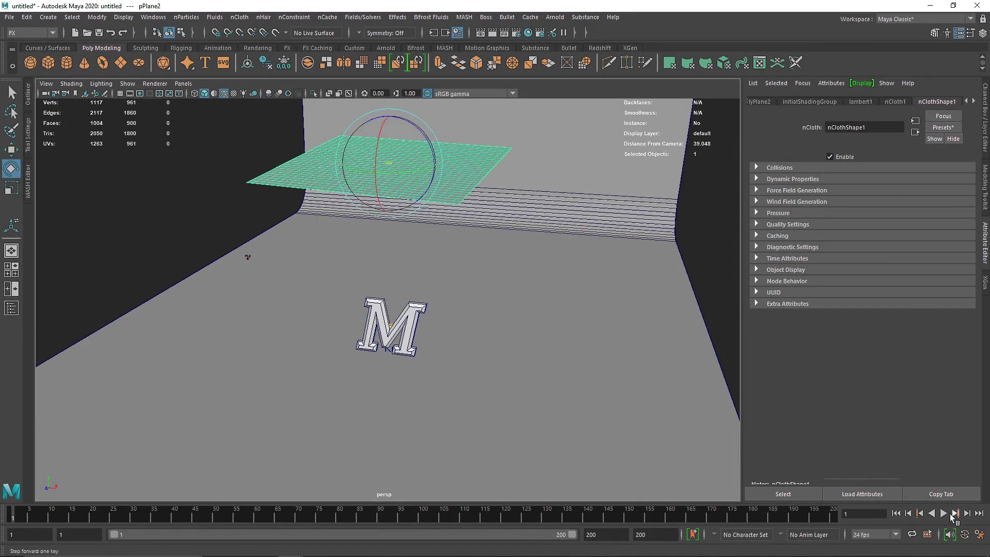
left_click(943, 514)
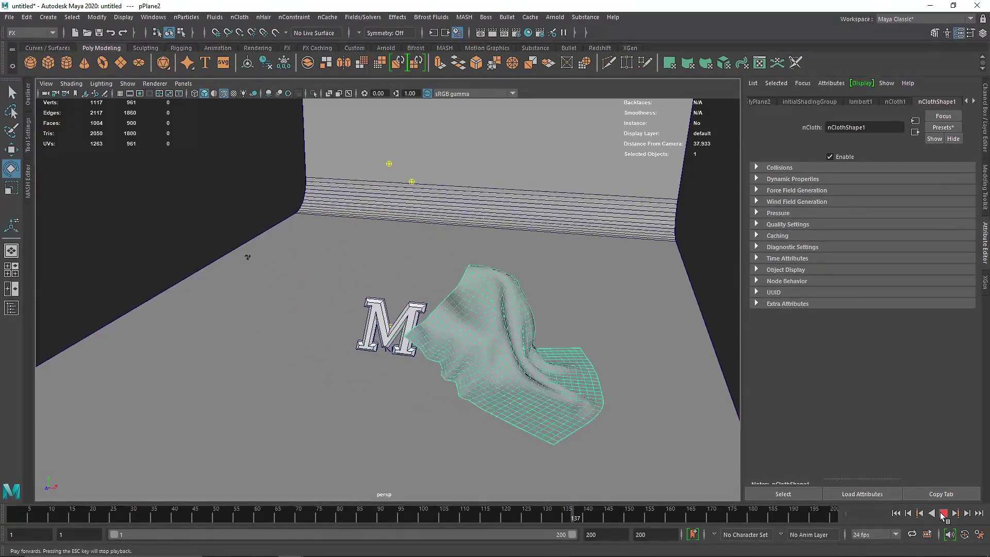
left_click(943, 513)
left_click(895, 514)
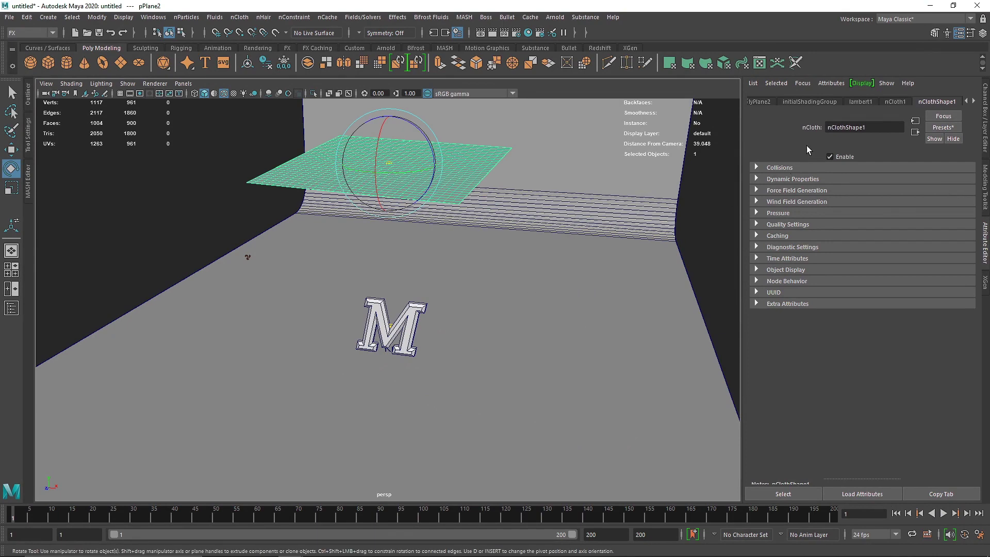
- Replace the cloth plane's nCloth settings with the tshirt preset
scroll(800, 104, "up", 2)
scroll(803, 100, "down", 2)
left_click(948, 126)
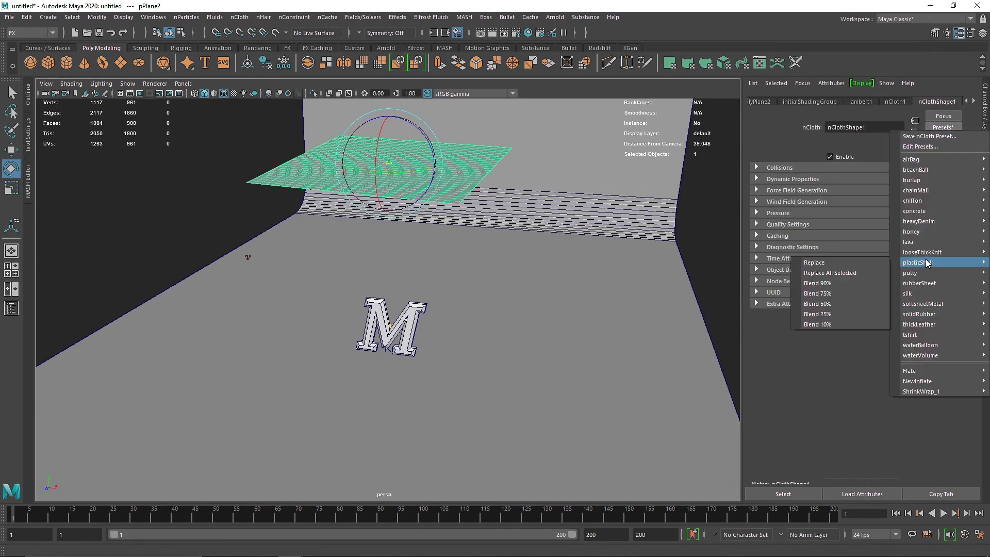
mouse_move(905, 337)
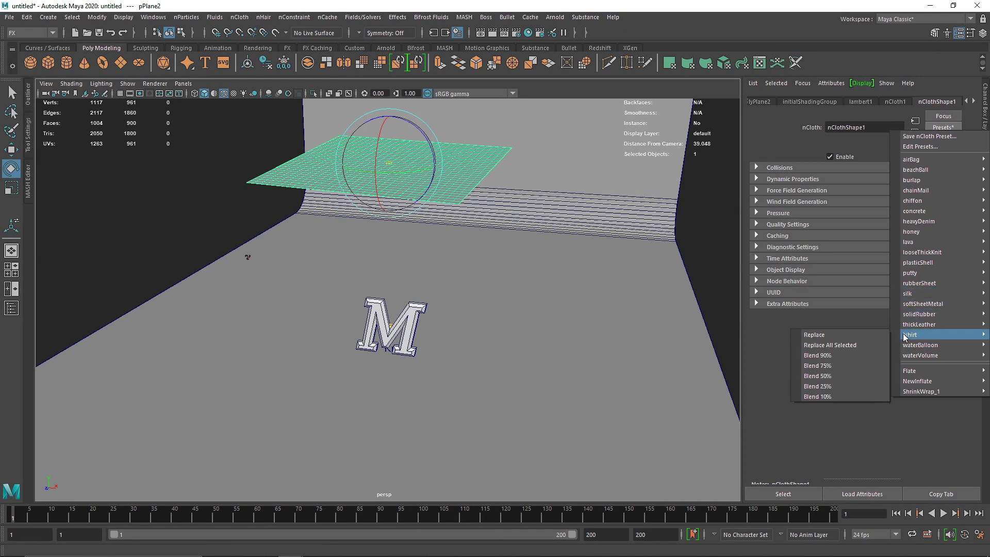
left_click(839, 334)
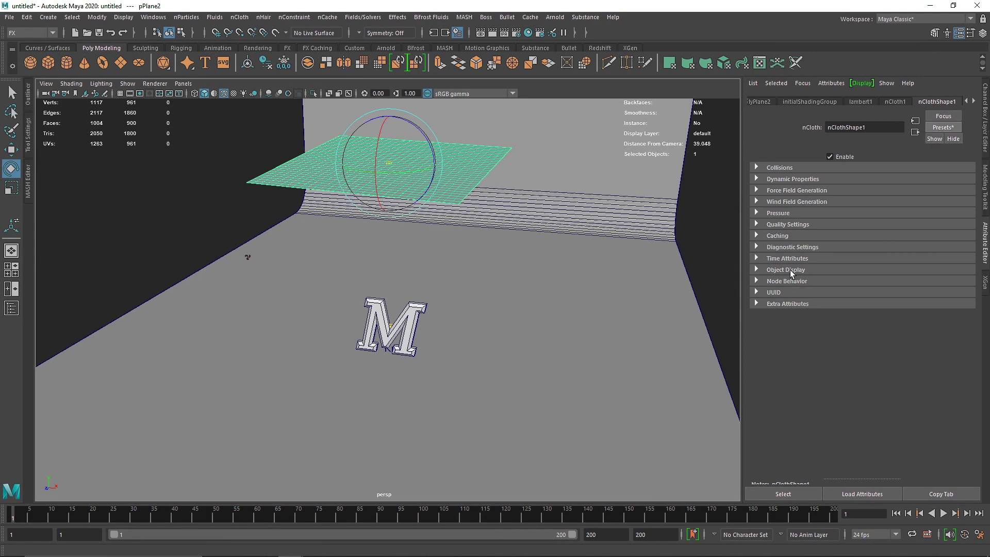
- Set the cloth's stretch resistance to 10, compression resistance to 2 and mass to 2, and play the simulation to test it
left_click(784, 179)
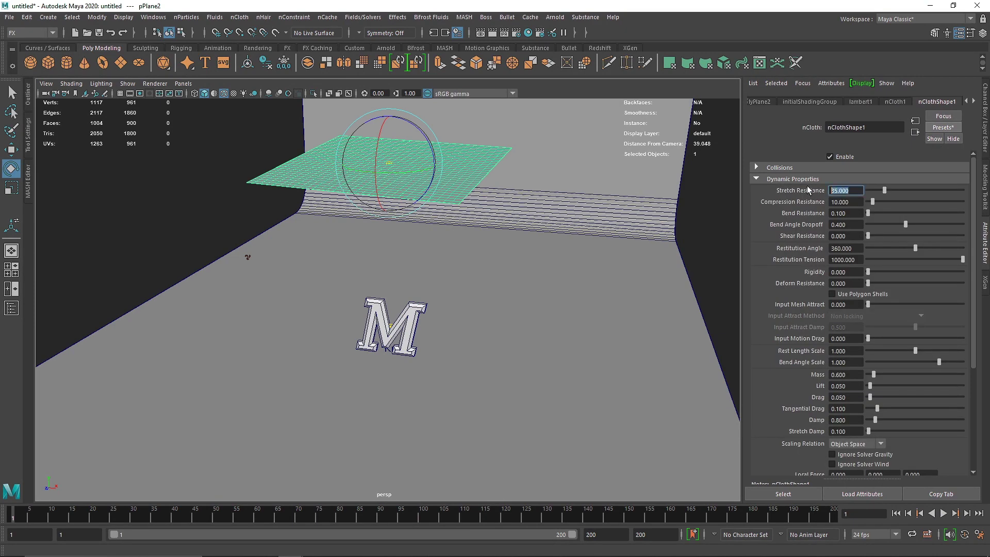
type("10")
key("Return")
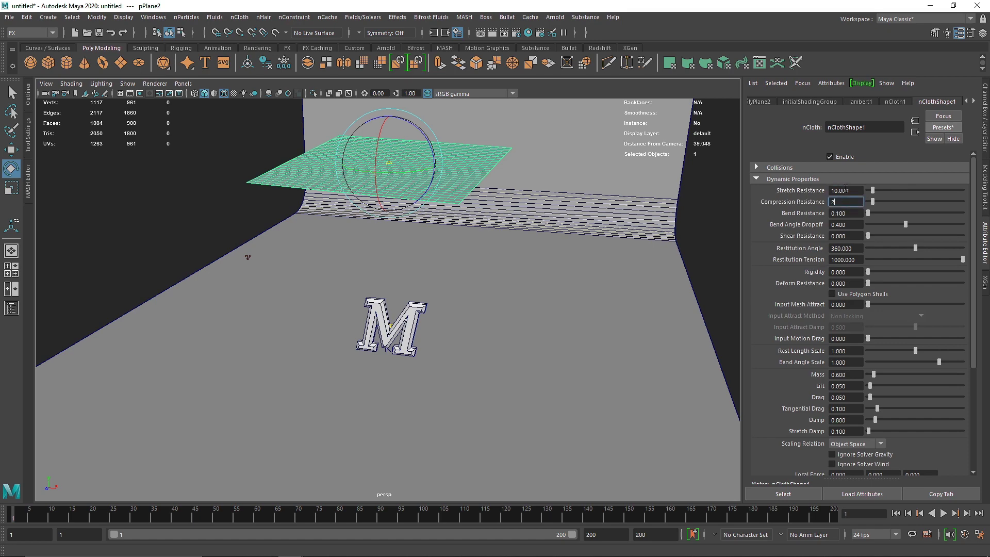
left_click_drag(857, 375, 814, 375)
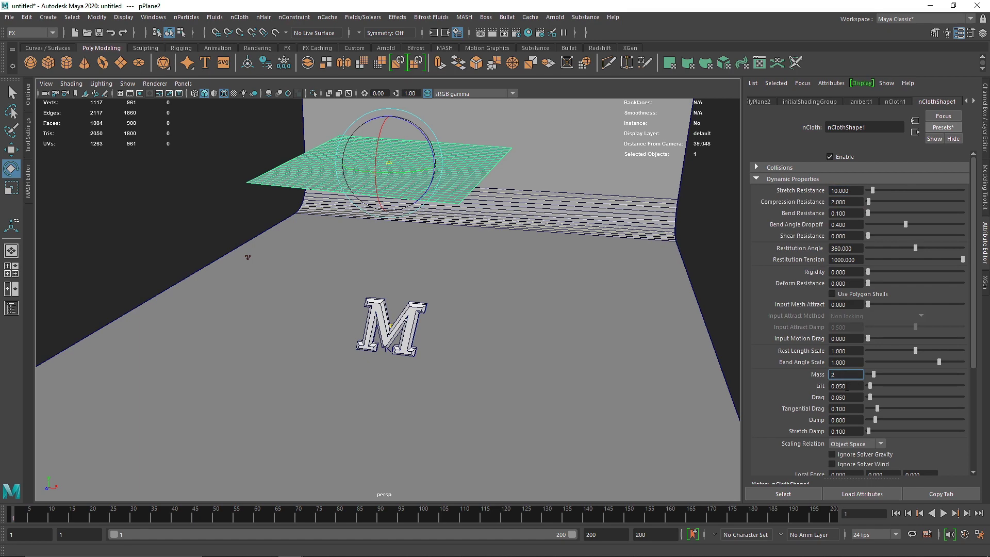
left_click(944, 513)
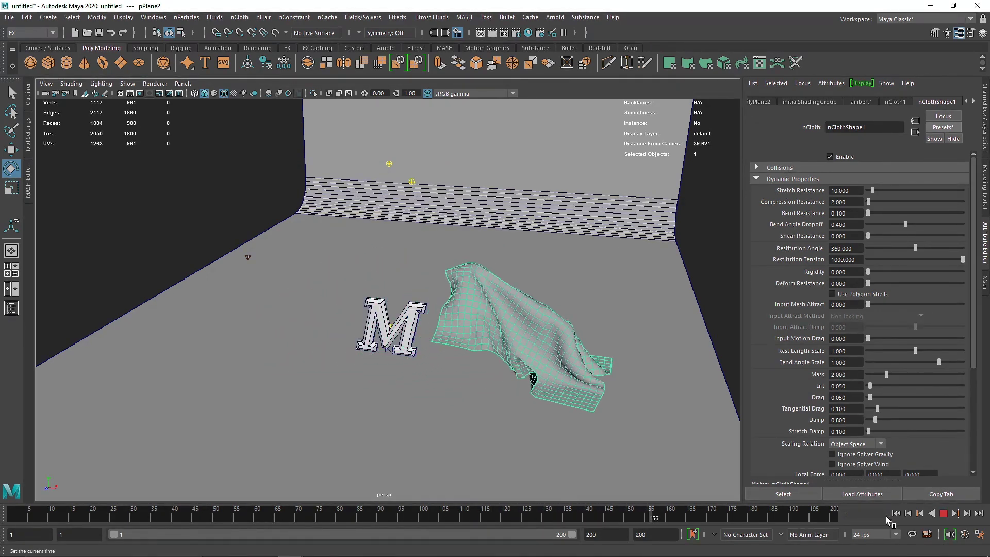
left_click(943, 514)
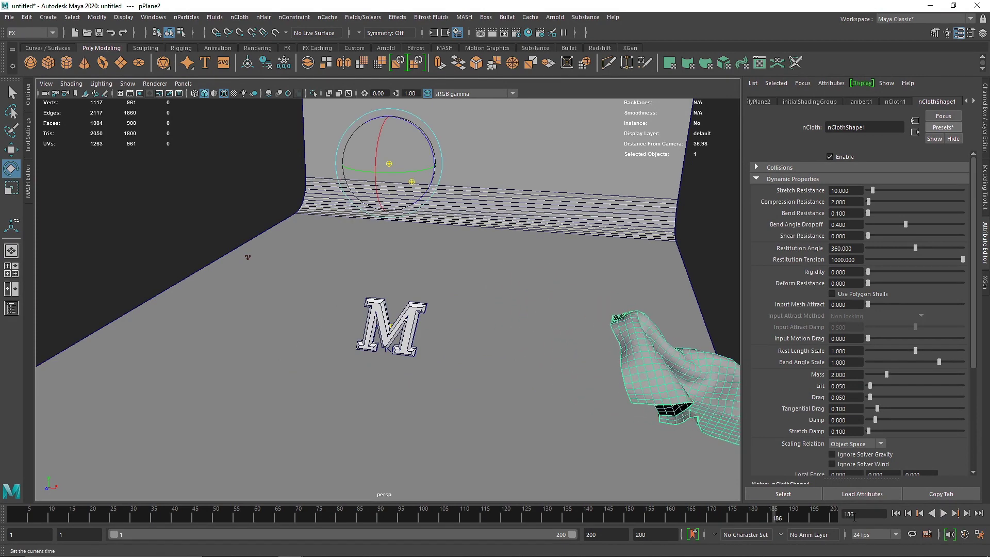
left_click(897, 514)
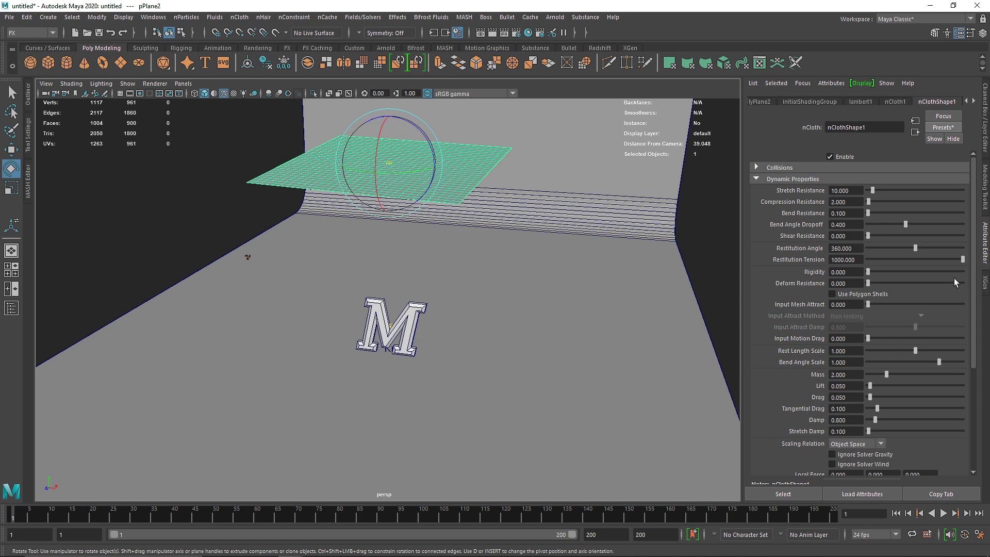
- Examine the air field's predefined settings and replay the simulation to about frame 189
left_click(248, 256)
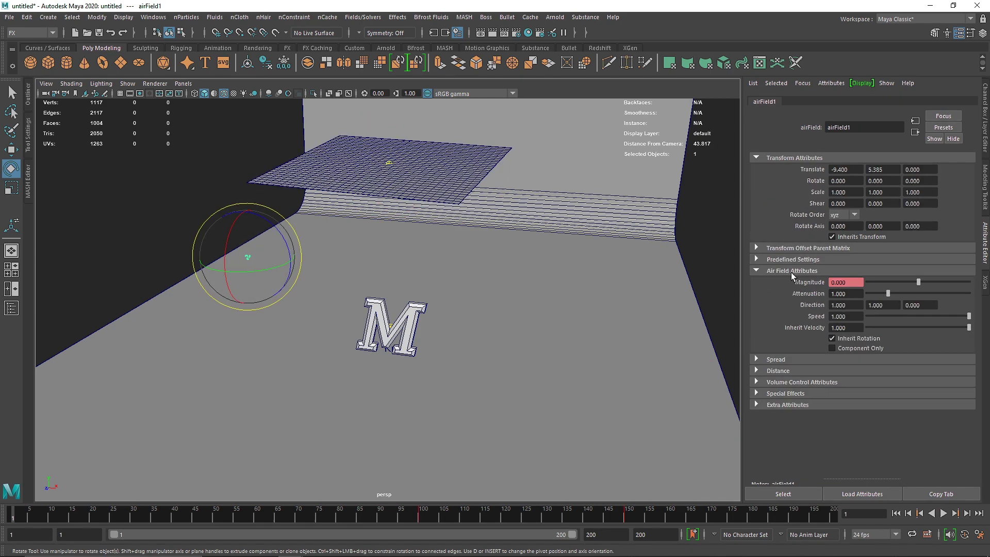
left_click(778, 260)
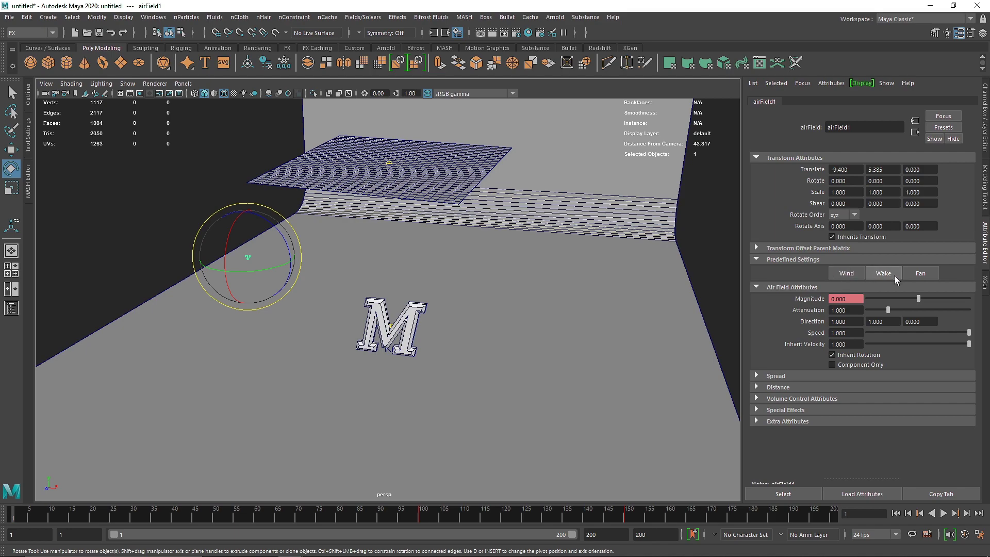
left_click(943, 514)
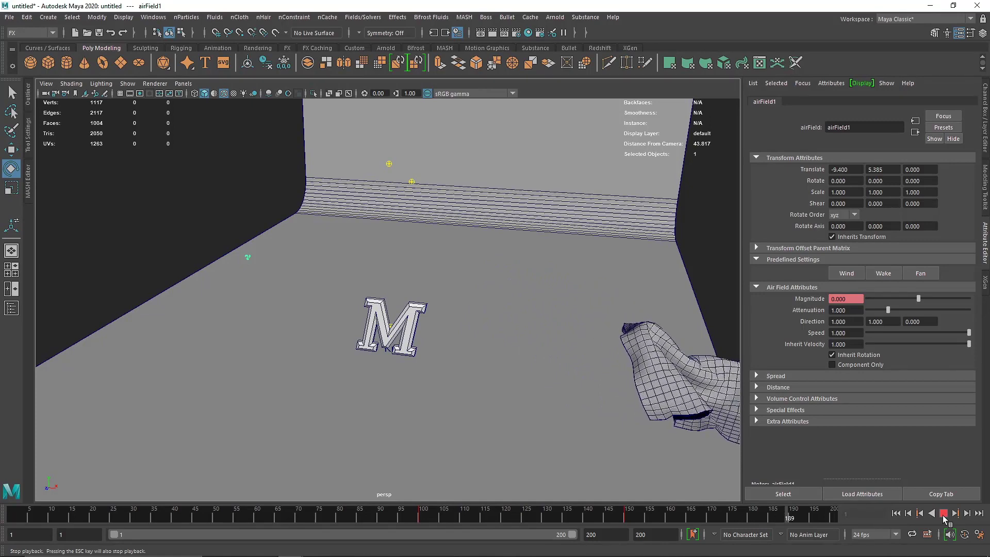
left_click(943, 513)
left_click(898, 513)
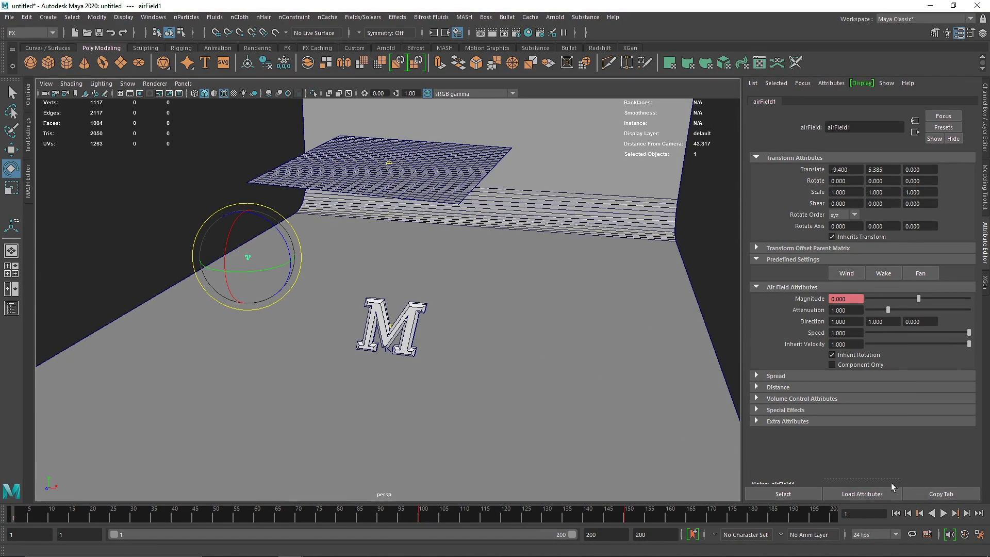
- Set the cloth's stretch resistance to 5, drag to 0.1 and damp to 1, and play the simulation to test it
left_click(454, 171)
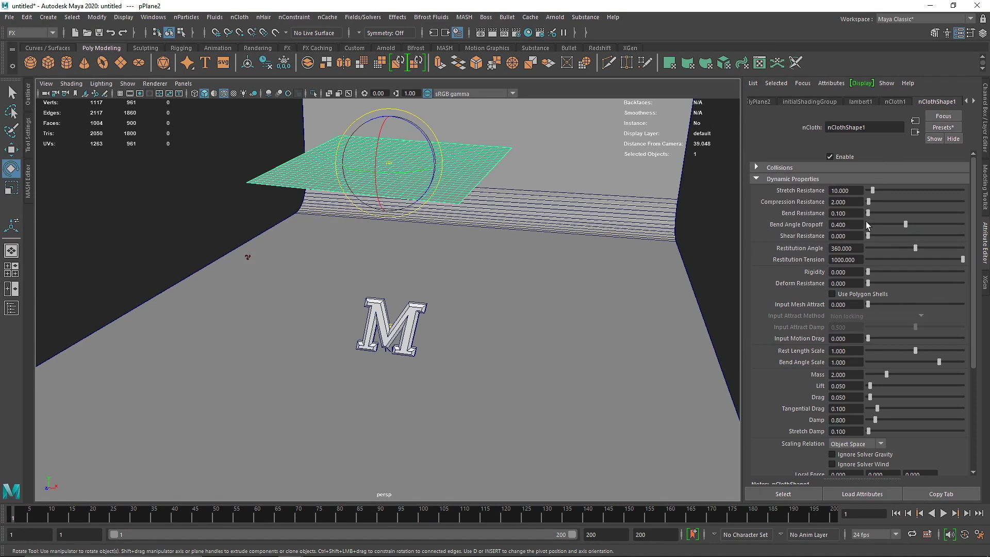
left_click(852, 418)
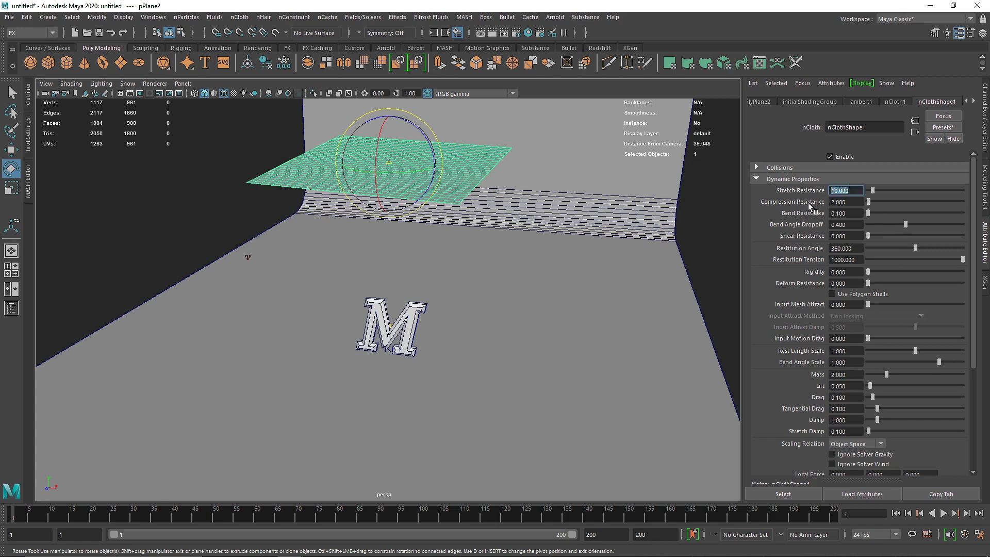
left_click(847, 224)
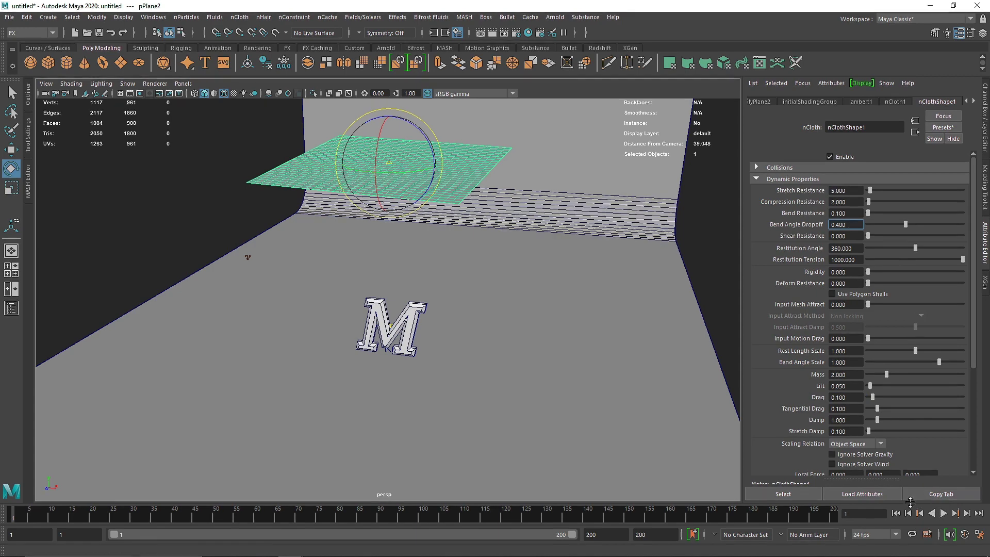
left_click(943, 514)
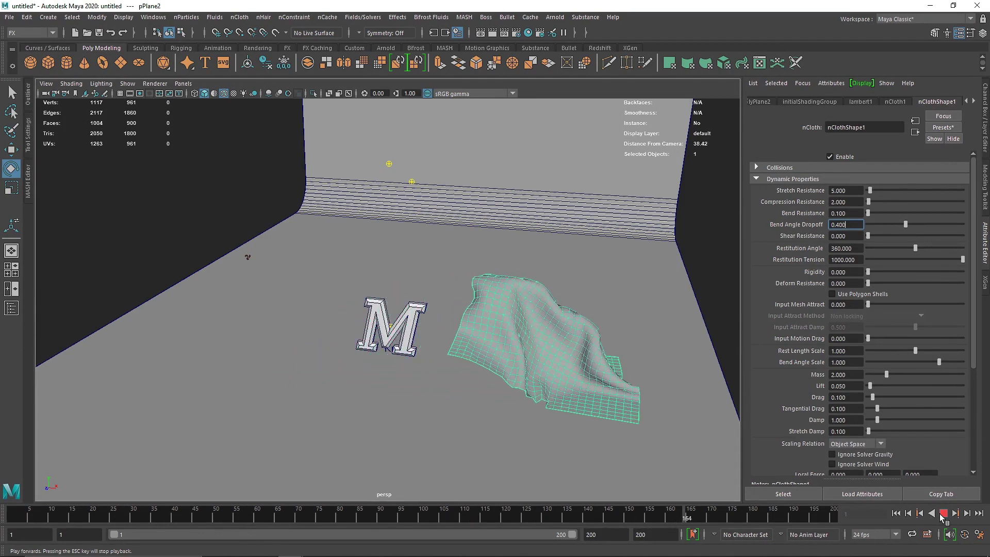
left_click(944, 513)
left_click(896, 514)
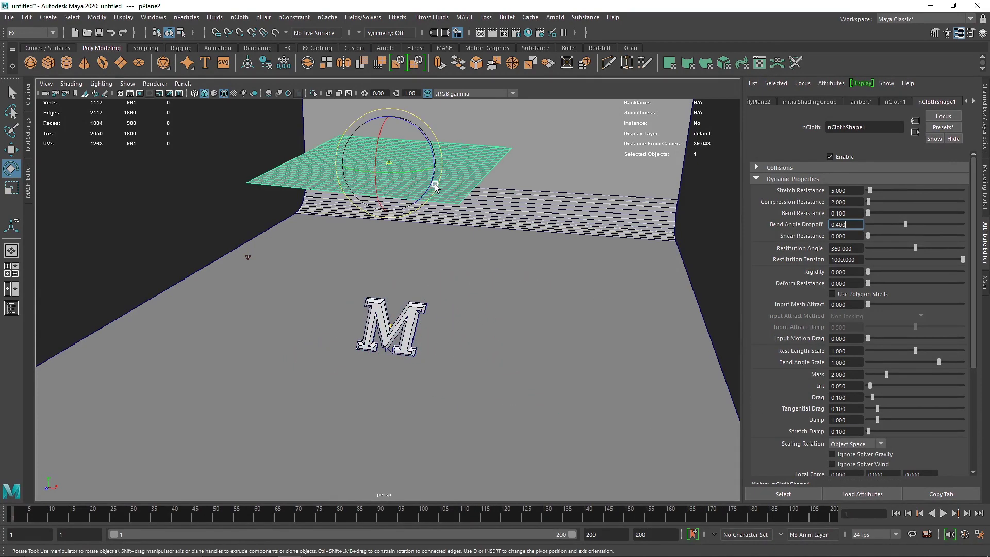
- Turn on smooth mesh preview for the cloth plane and play the simulation to about frame 180
left_click(114, 116)
left_click(355, 165)
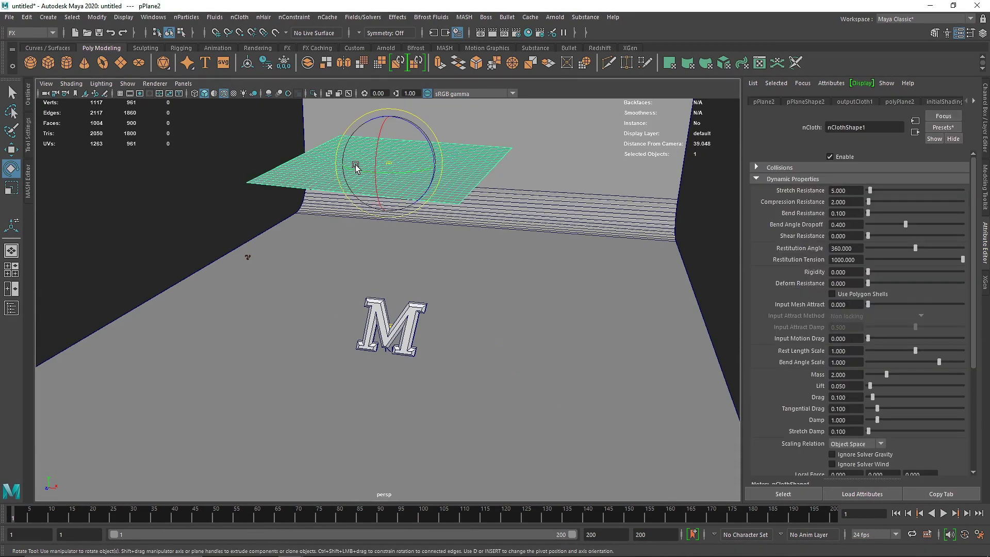
left_click(943, 514)
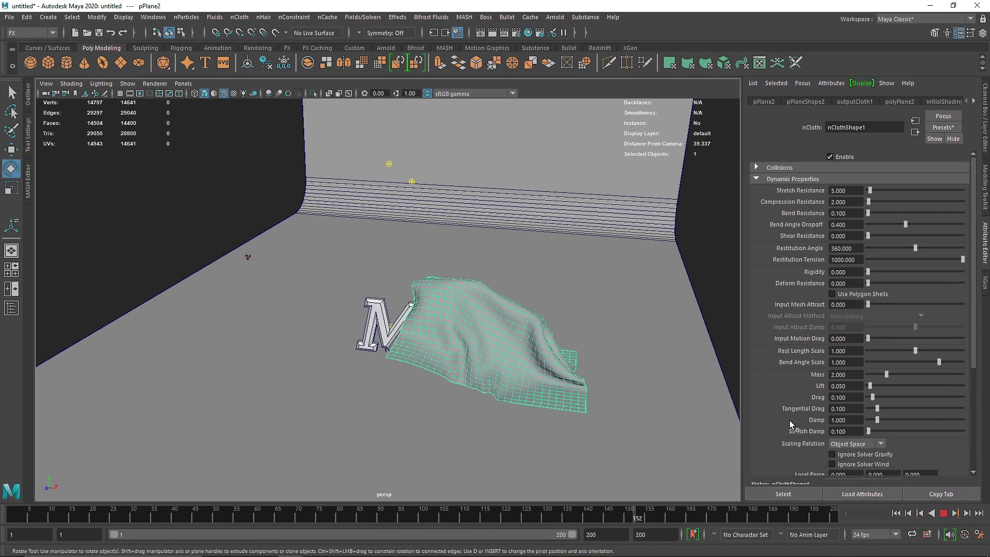
left_click(943, 513)
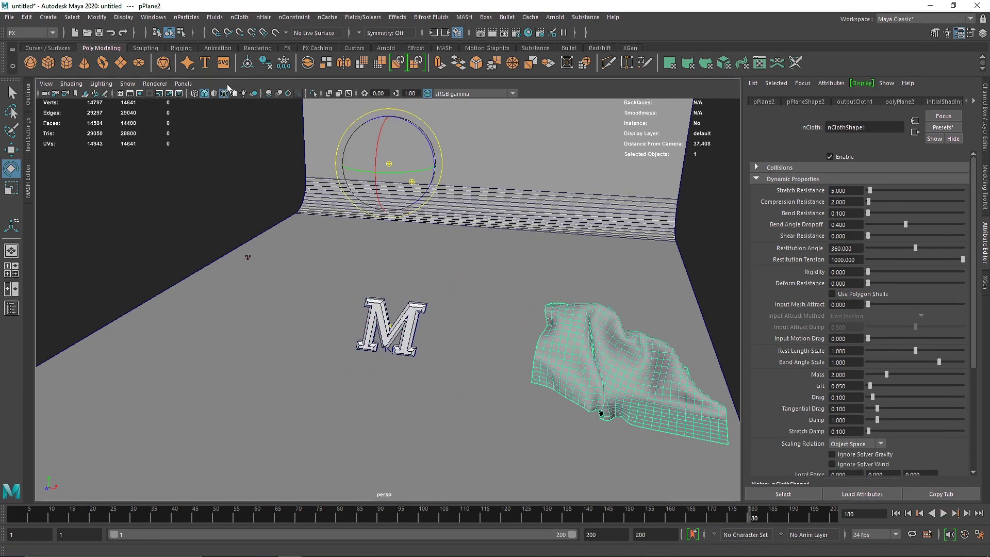
- Look through camera1, rewind, and play the cloth simulation to about frame 91
left_click(183, 84)
mouse_move(270, 95)
left_click(301, 98)
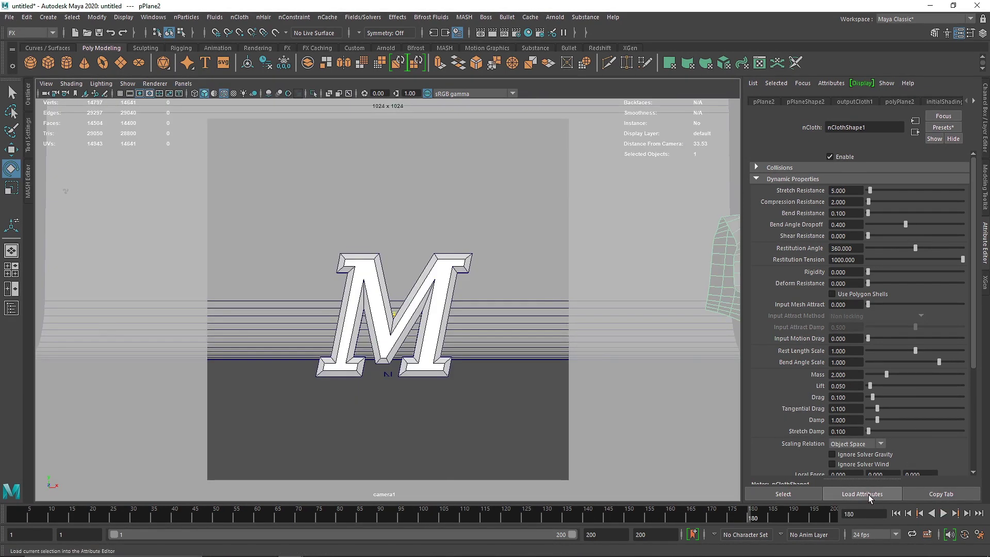
left_click_drag(756, 513, 626, 511)
left_click(897, 514)
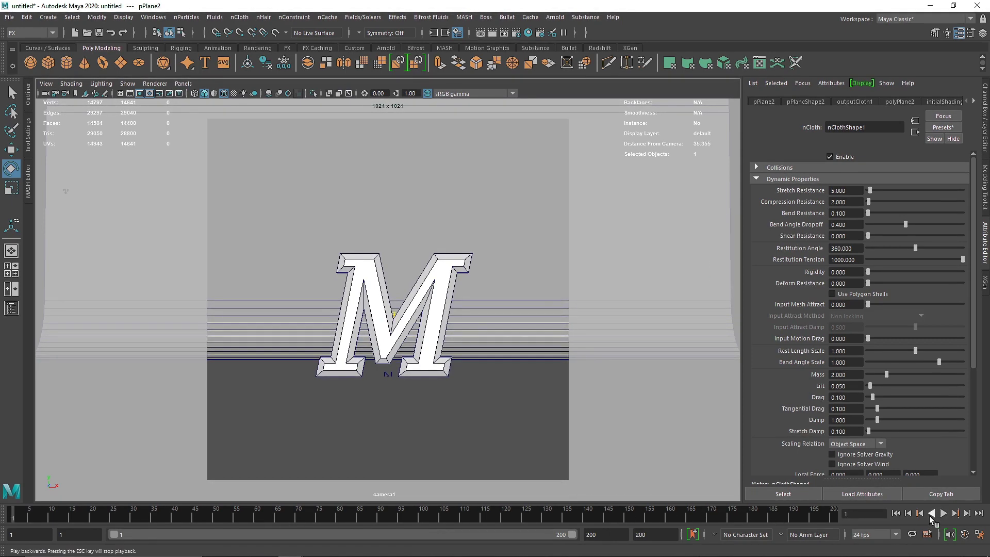
left_click(944, 514)
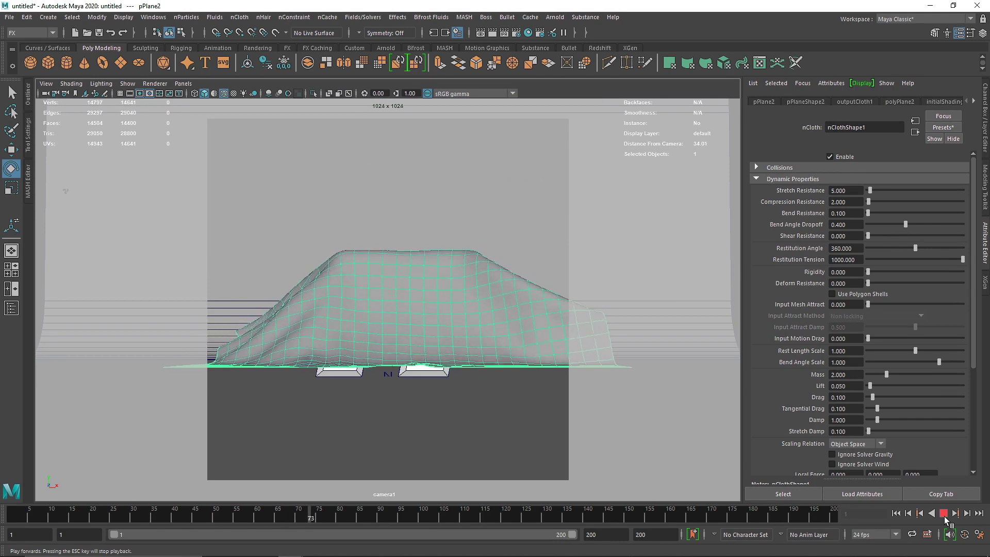
left_click(944, 515)
- Return to the perspective view and start an Arnold render of the draped cloth from the scene camera
key("space")
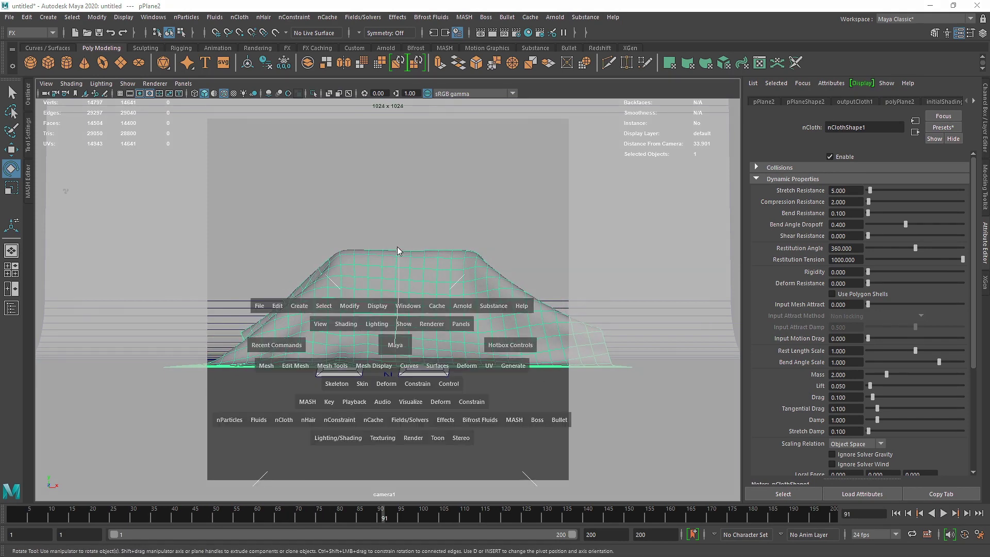
left_click_drag(396, 344, 399, 309)
left_click(188, 92)
left_click(183, 85)
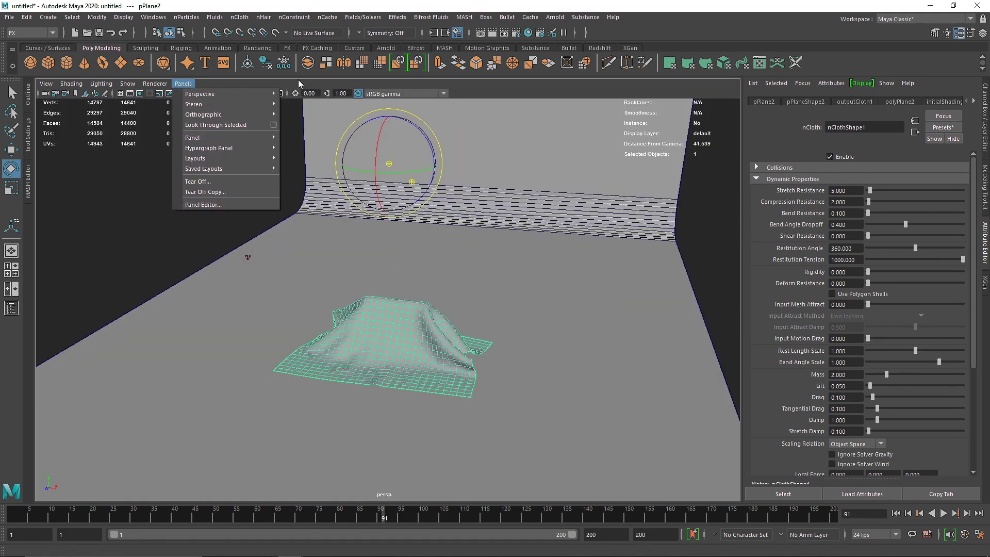
left_click(324, 80)
left_click(385, 48)
left_click(389, 63)
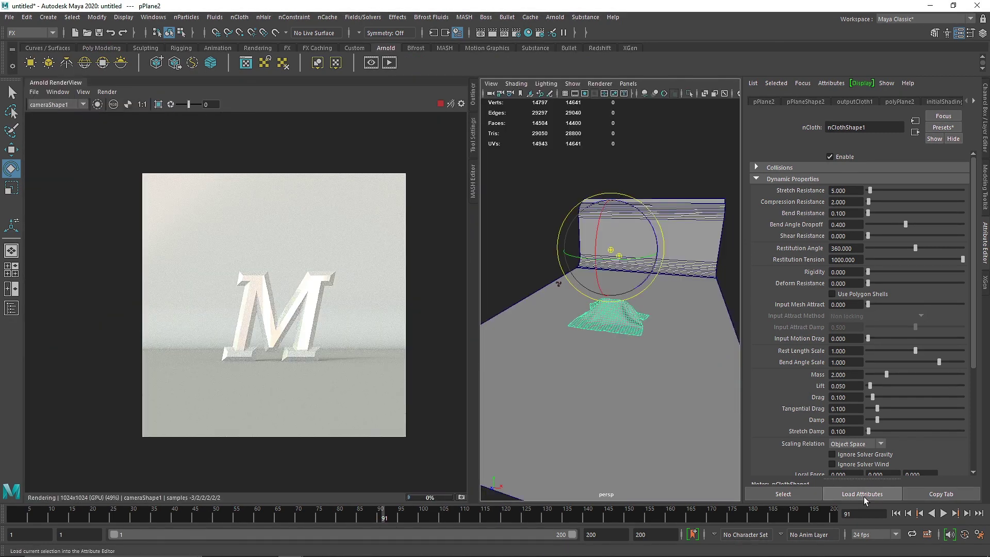
- Examine the render where the cloth meets the floor around the letter's base, and close the render view
scroll(212, 354, "up", 3)
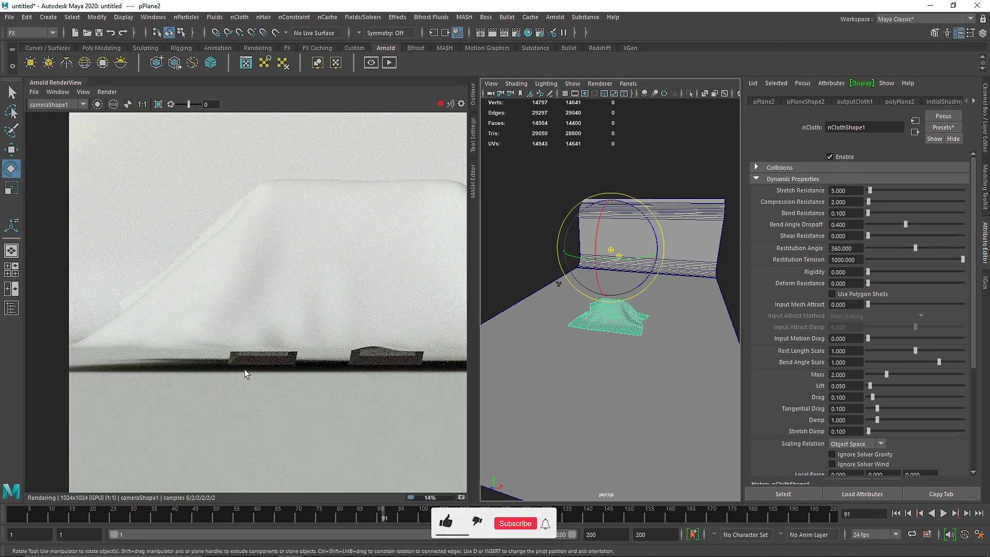
scroll(216, 348, "up", 3)
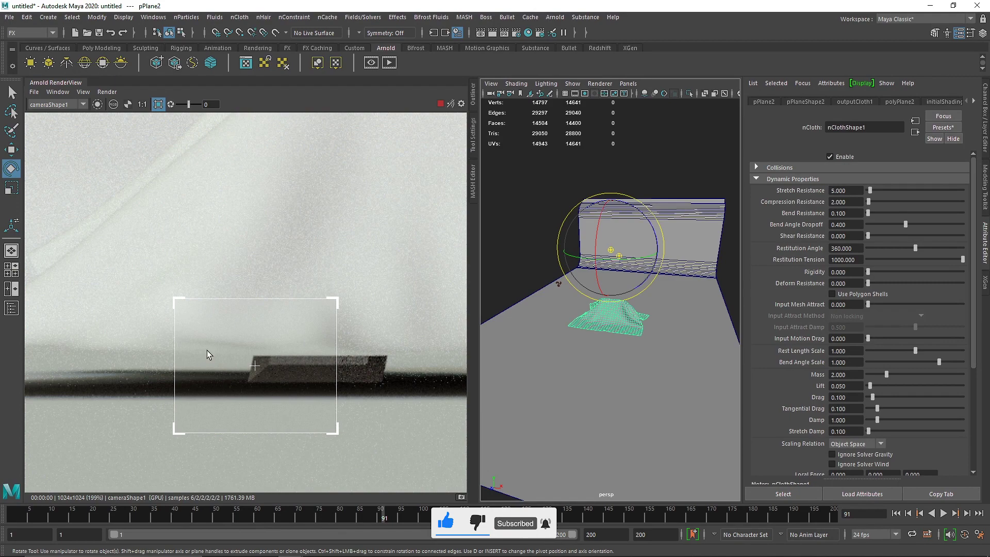
left_click(158, 104)
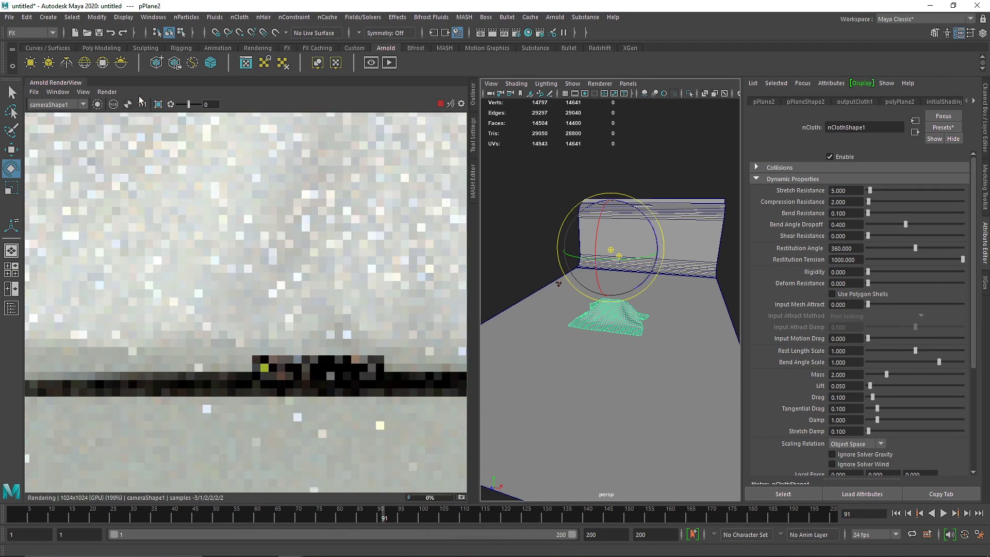
scroll(402, 384, "down", 5)
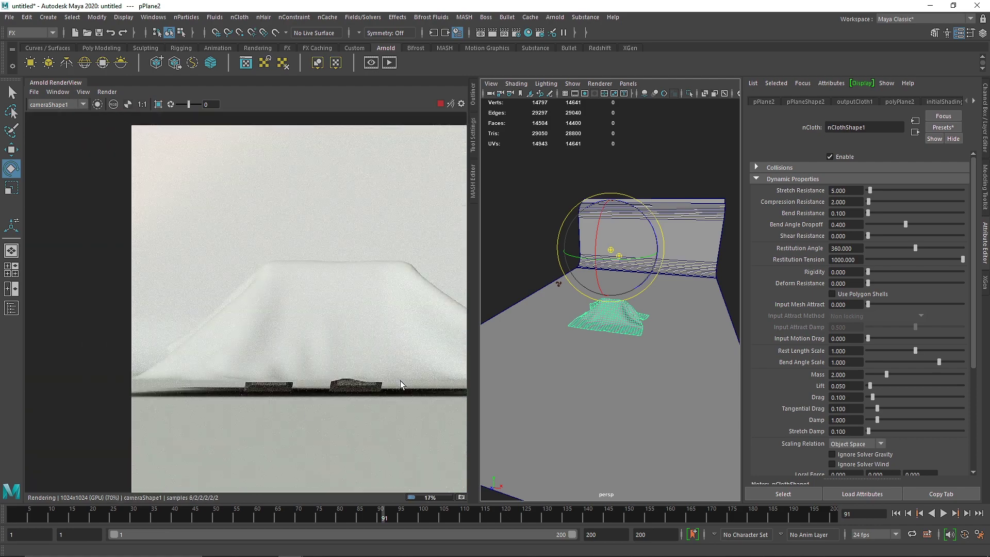
left_click(83, 128)
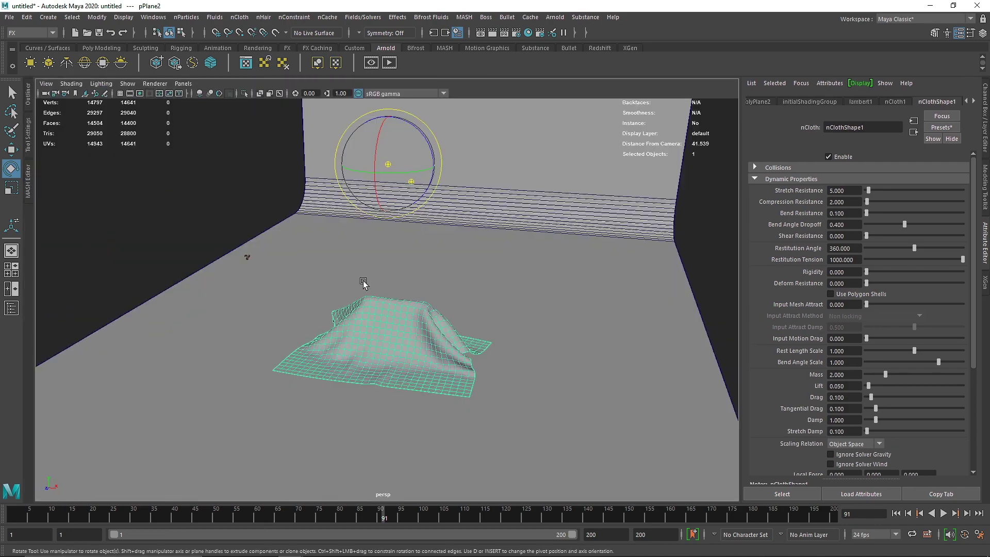
- Select the floor backdrop and set its rigid body's solver display to Collision Thickness
left_click_drag(326, 287, 281, 258, "alt")
middle_click_drag(375, 386, 382, 357, "alt")
left_click_drag(382, 359, 414, 318, "alt")
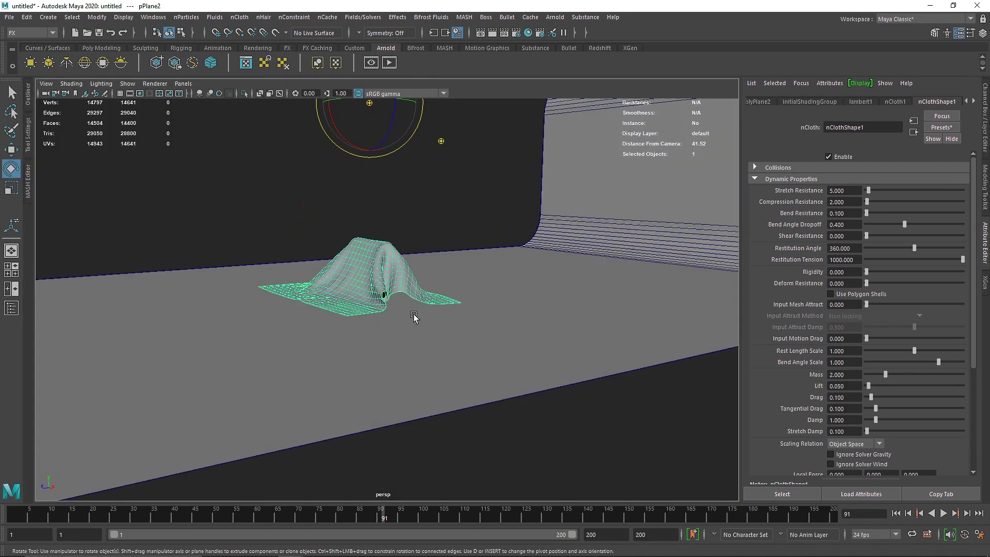
left_click(502, 319)
left_click(857, 237)
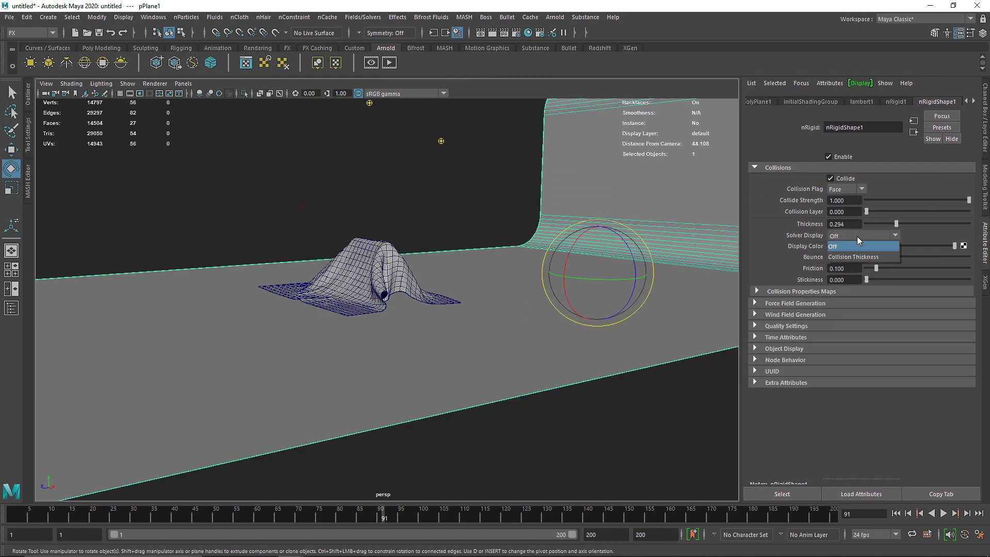
left_click(488, 264)
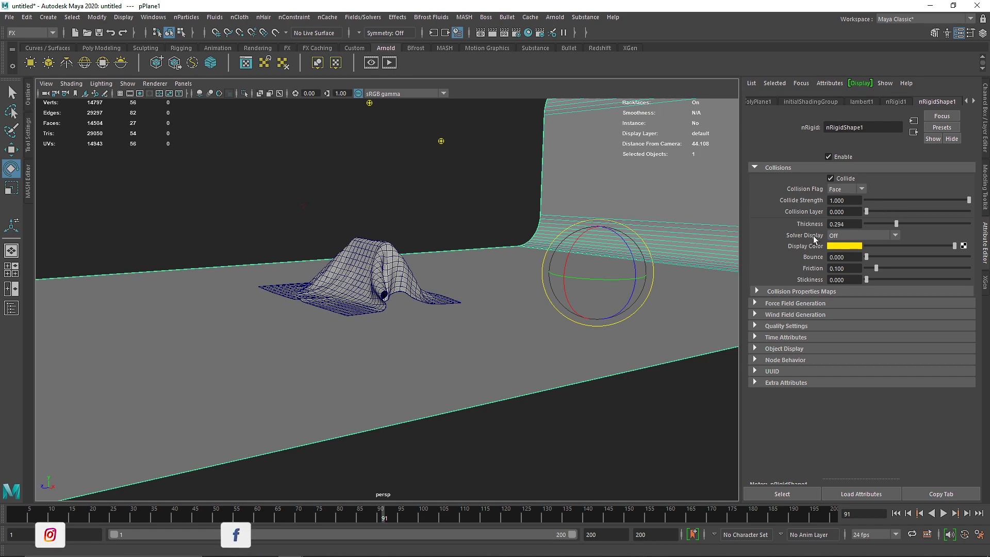
left_click(849, 237)
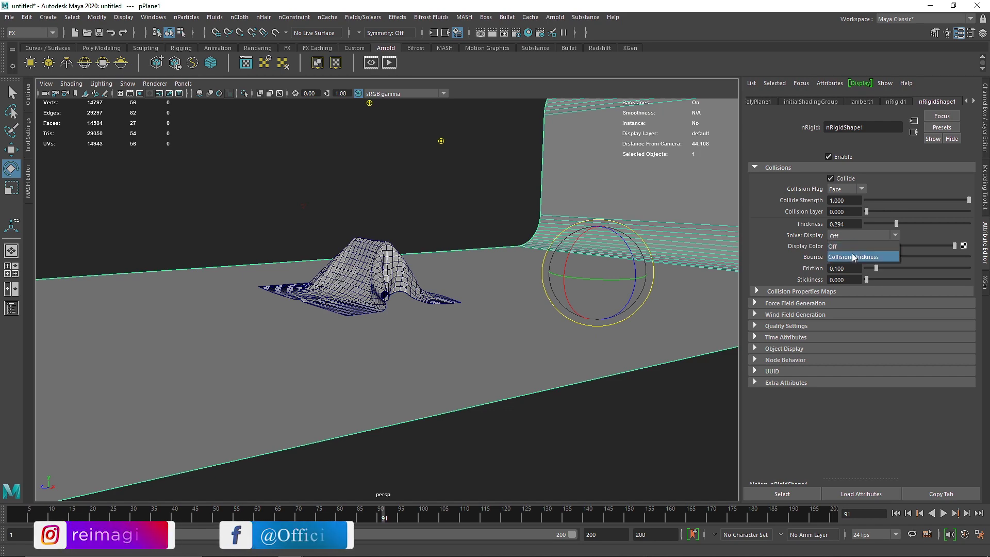
left_click(882, 256)
left_click_drag(448, 269, 425, 289, "alt")
middle_click_drag(425, 289, 425, 239, "alt")
left_click_drag(425, 240, 443, 222, "alt")
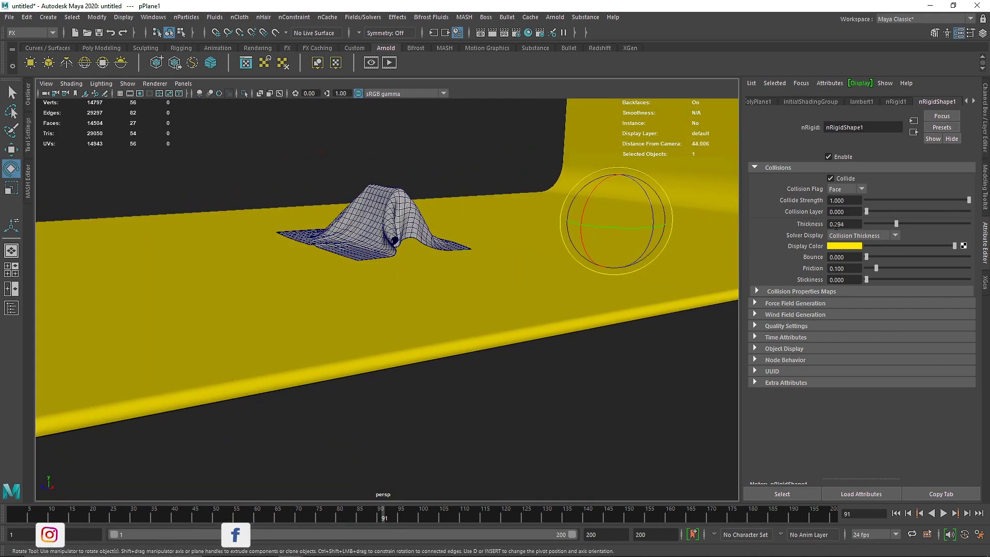
- Set the floor's collision thickness to 0.01
left_click_drag(851, 224, 791, 235)
left_click_drag(896, 224, 866, 229)
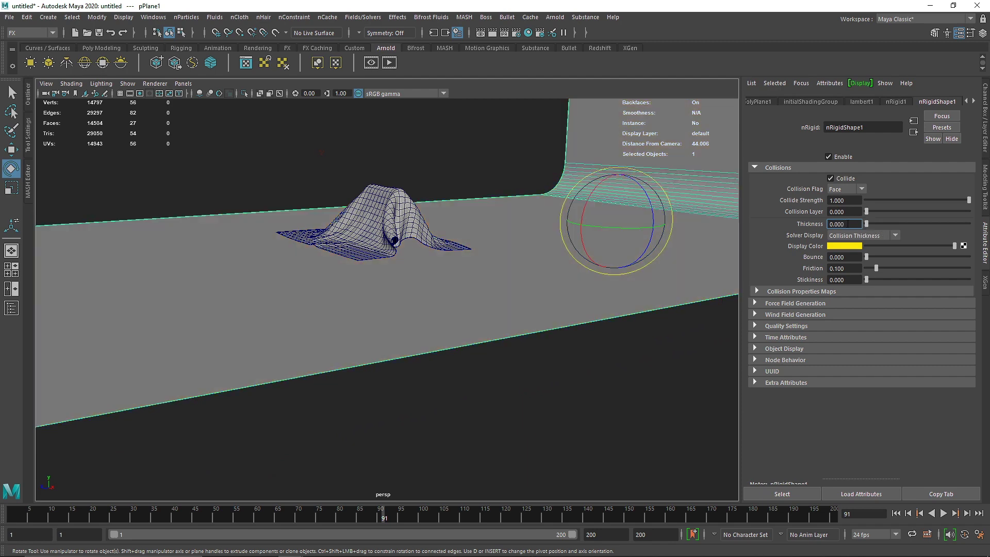
type(".01")
key("Return")
left_click_drag(594, 235, 533, 309, "alt")
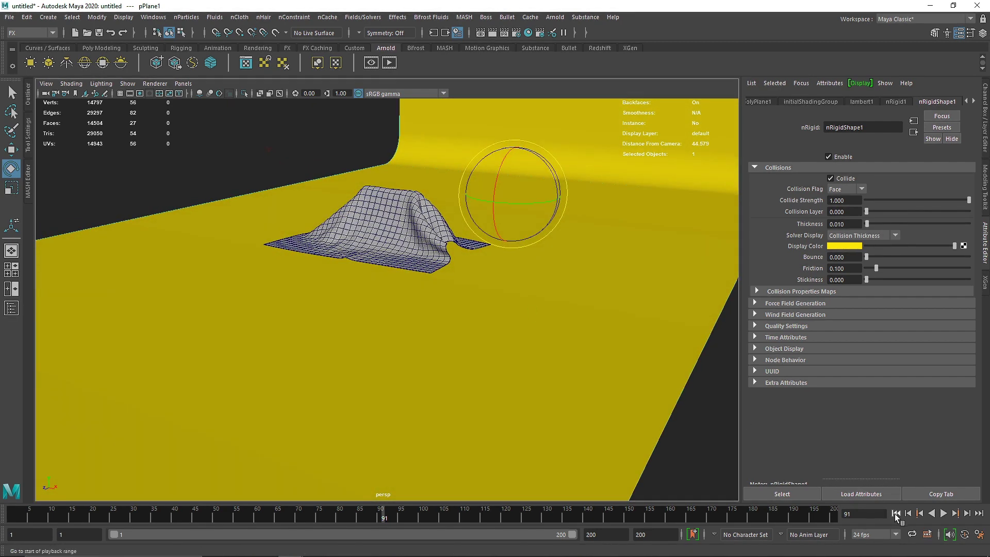
- Replay the simulation to about frame 68 and render it in Arnold to inspect the gap under the cloth
left_click(896, 513)
left_click(945, 514)
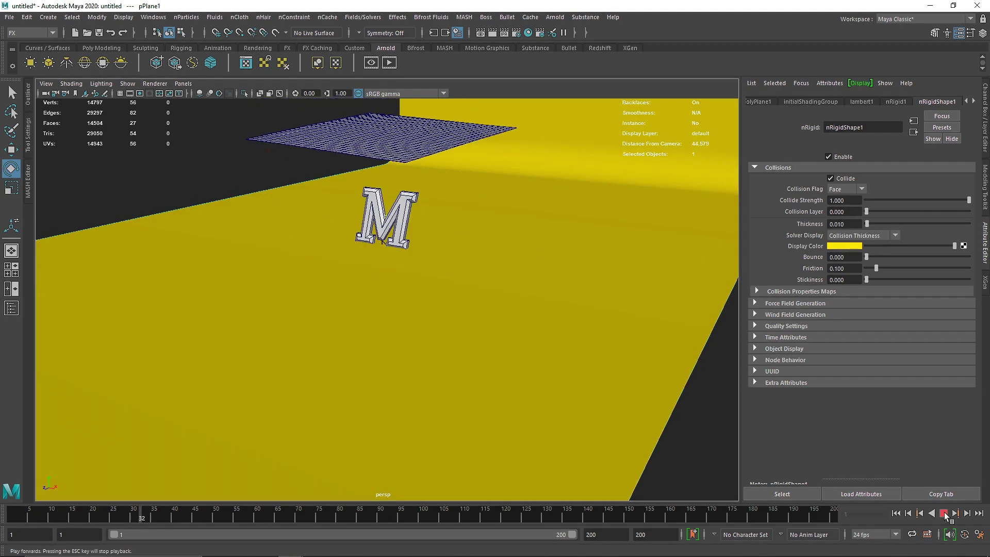
left_click(945, 513)
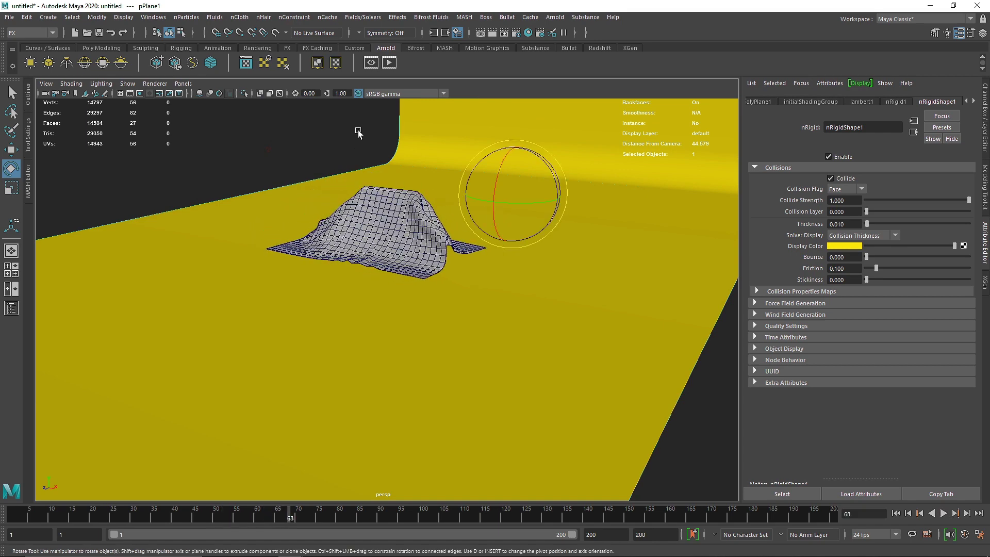
left_click(390, 63)
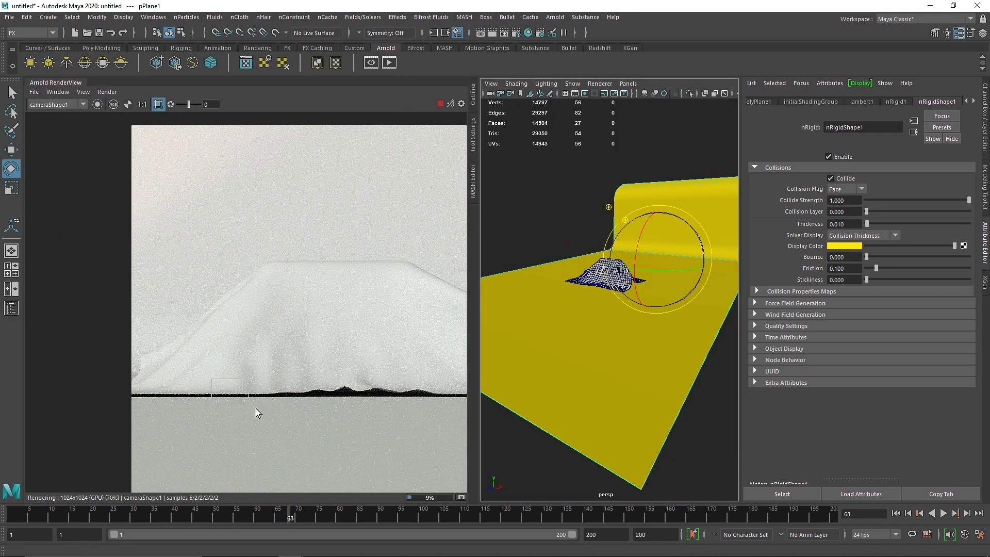
scroll(258, 413, "up", 5)
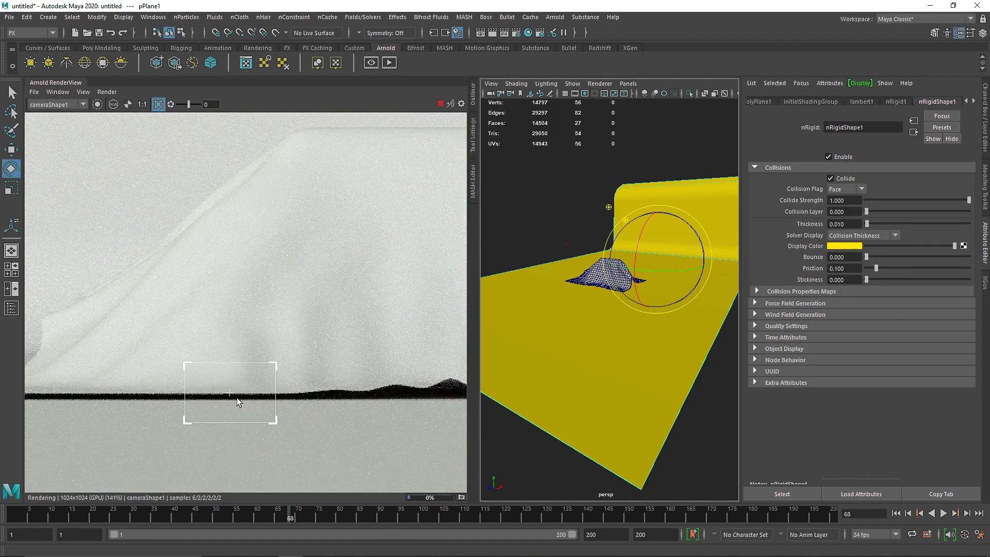
- Set the floor's collision thickness to 0.001 and replay the simulation to about frame 96 with rendering paused
left_click(896, 514)
left_click(944, 514)
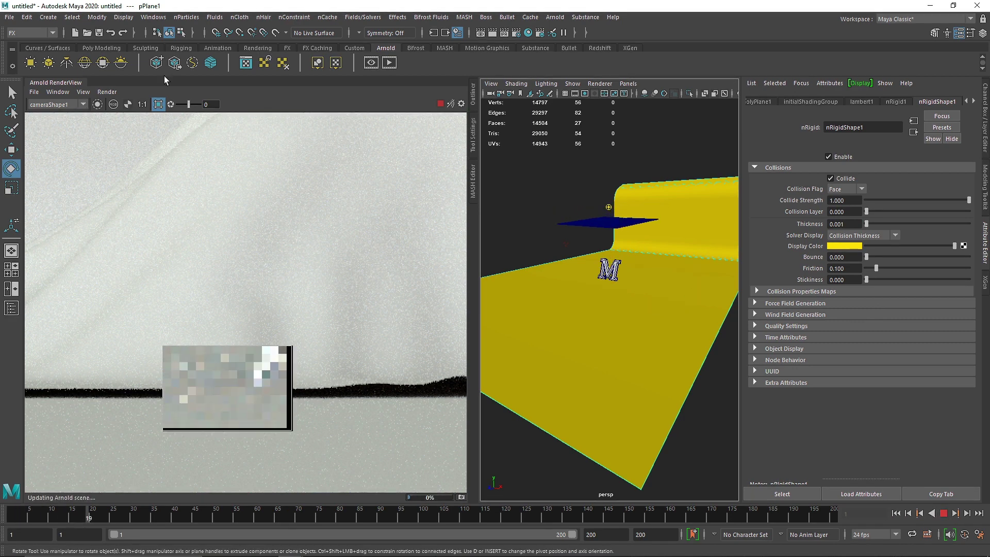
left_click(441, 106)
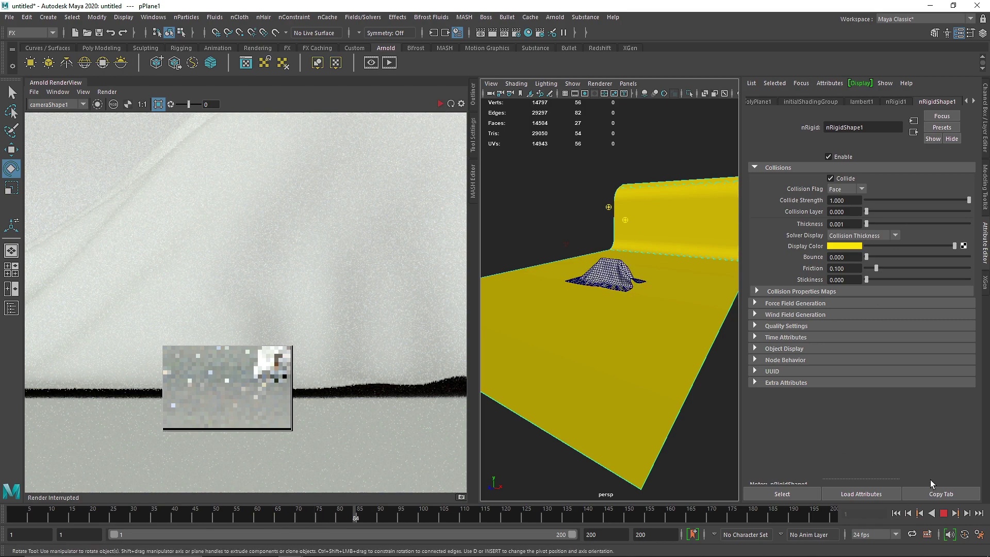
key("Escape")
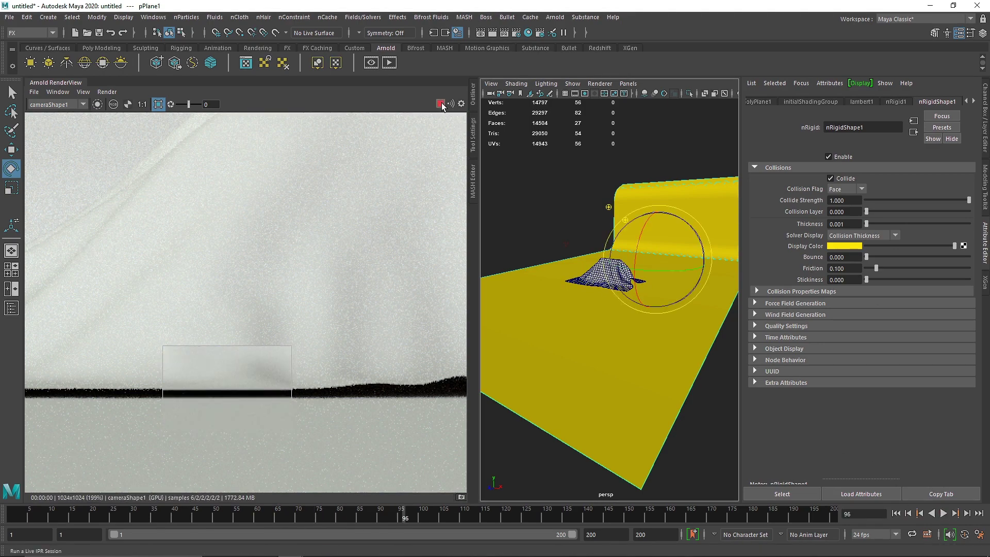
- Turn off region rendering and examine the full camera render of the draped cloth
left_click(158, 105)
scroll(223, 399, "down", 3)
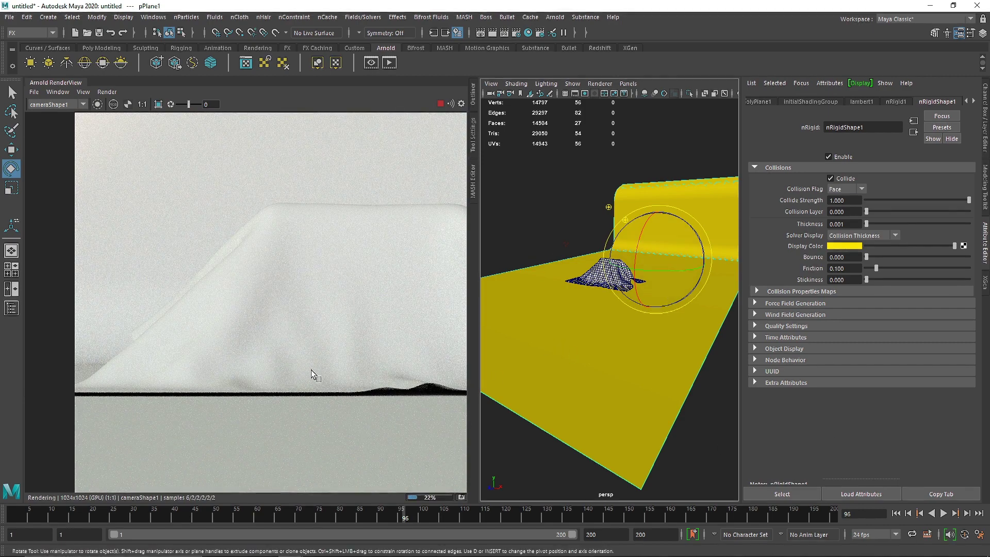
scroll(623, 267, "up", 3)
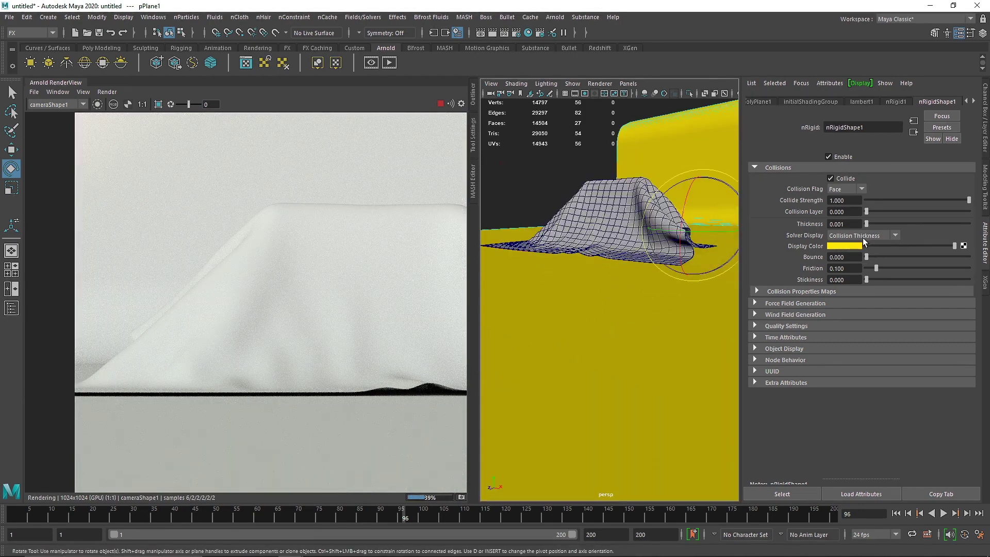
- Turn off the floor's collision thickness display and set the cloth's solver display to Collision Thickness
left_click(859, 246)
left_click(577, 212)
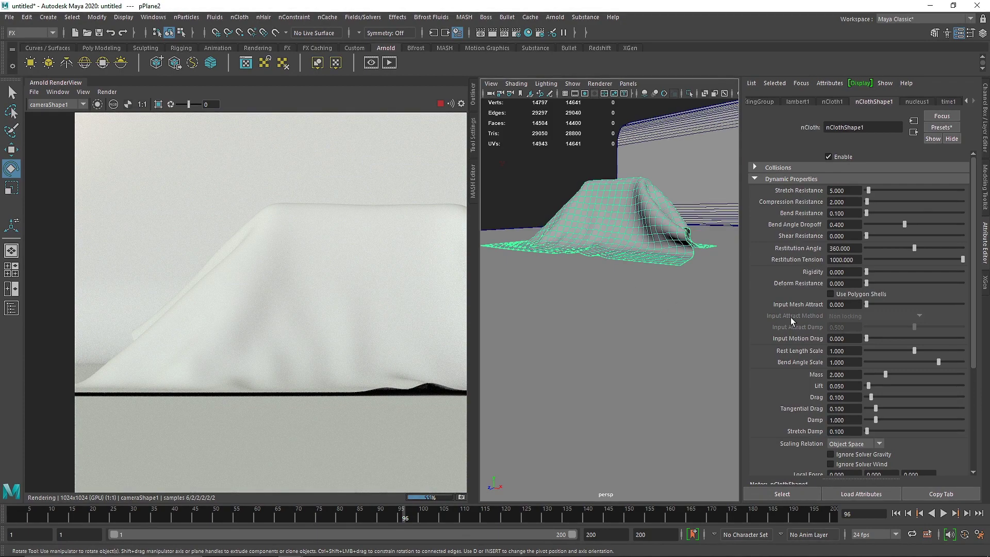
left_click(803, 169)
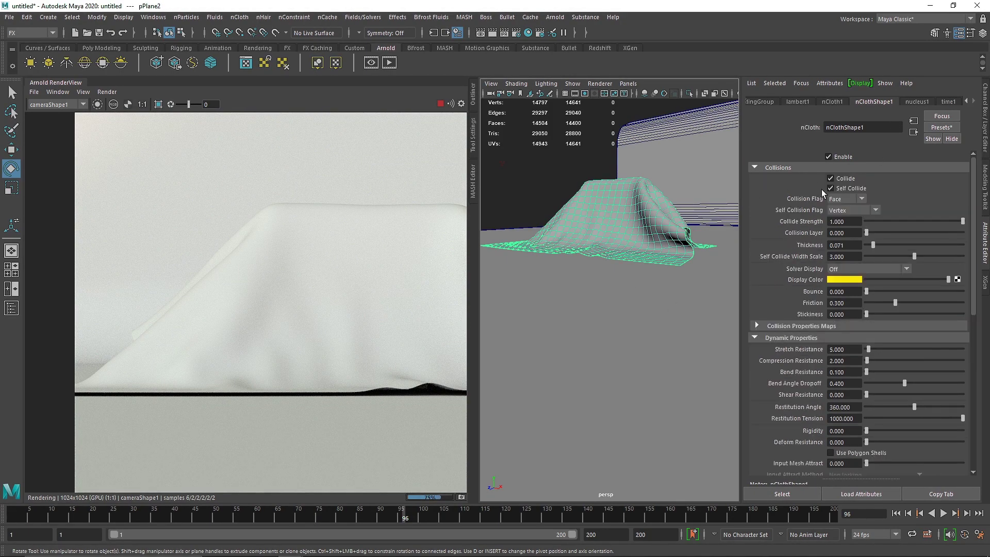
left_click(855, 266)
left_click(856, 290)
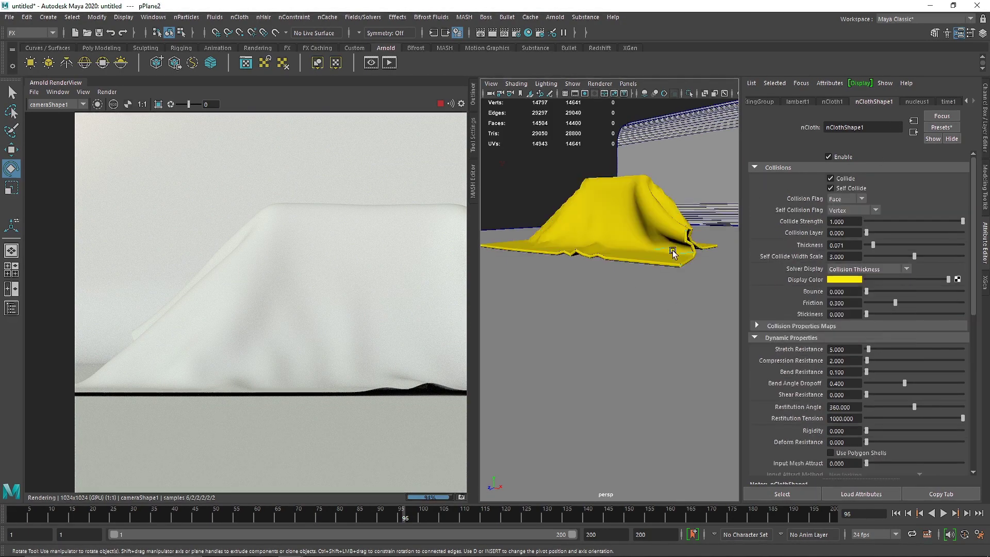
- Try a collision thickness of 0.01 on the cloth, then raise it to 0.03
scroll(661, 292, "up", 5)
scroll(656, 290, "down", 3)
scroll(625, 298, "up", 3)
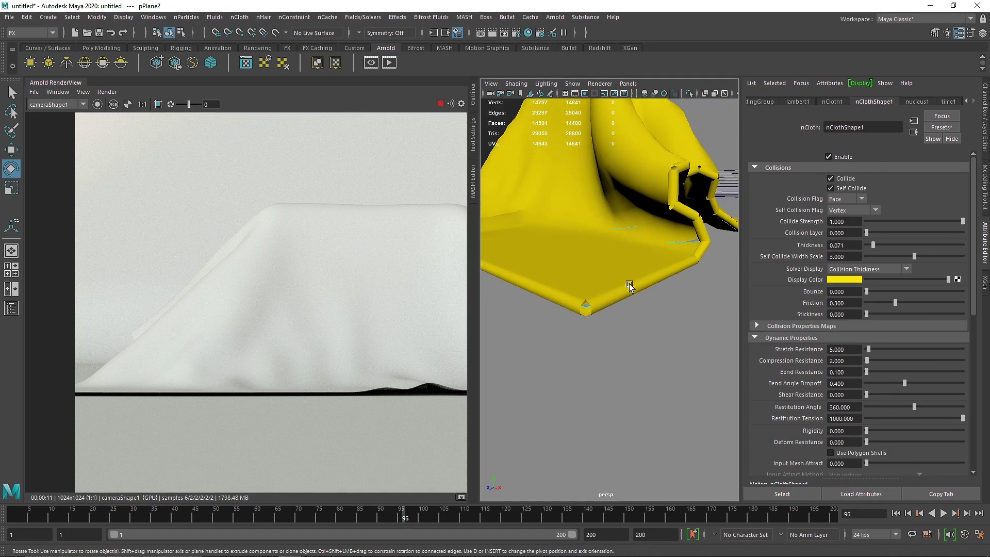
left_click(856, 247)
key("Return")
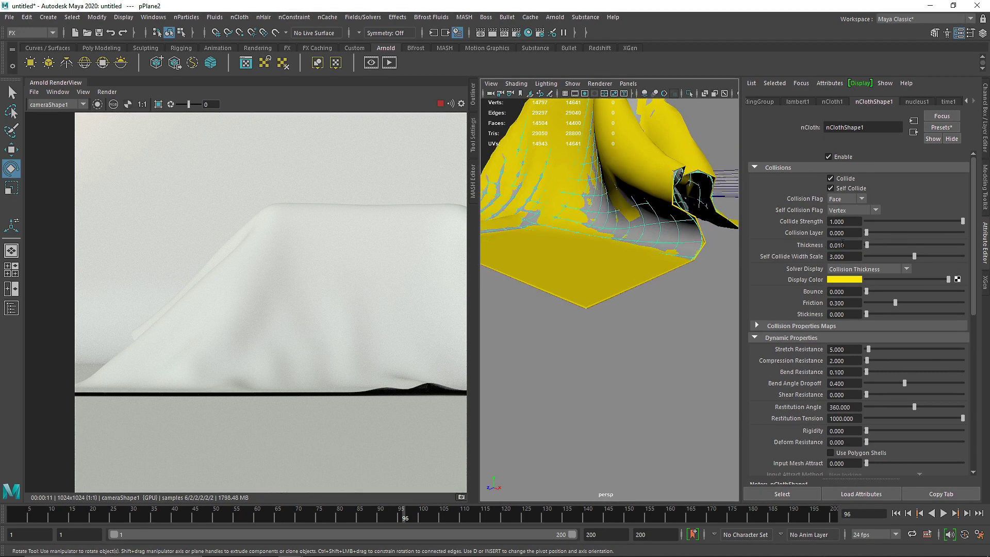
type("3")
key("Return")
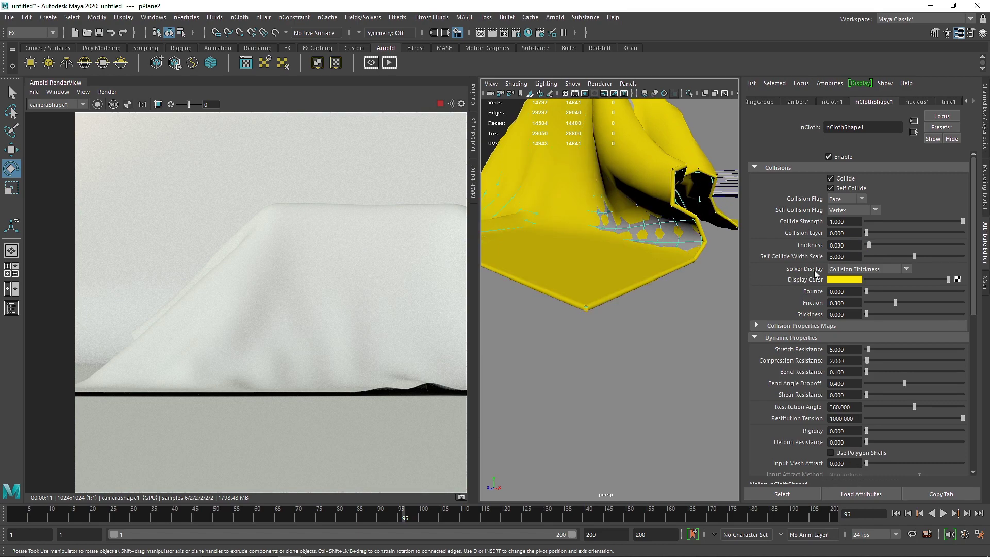
- Replay the simulation from the first frame to about frame 73 and render a small region where the cloth meets the floor
left_click(896, 513)
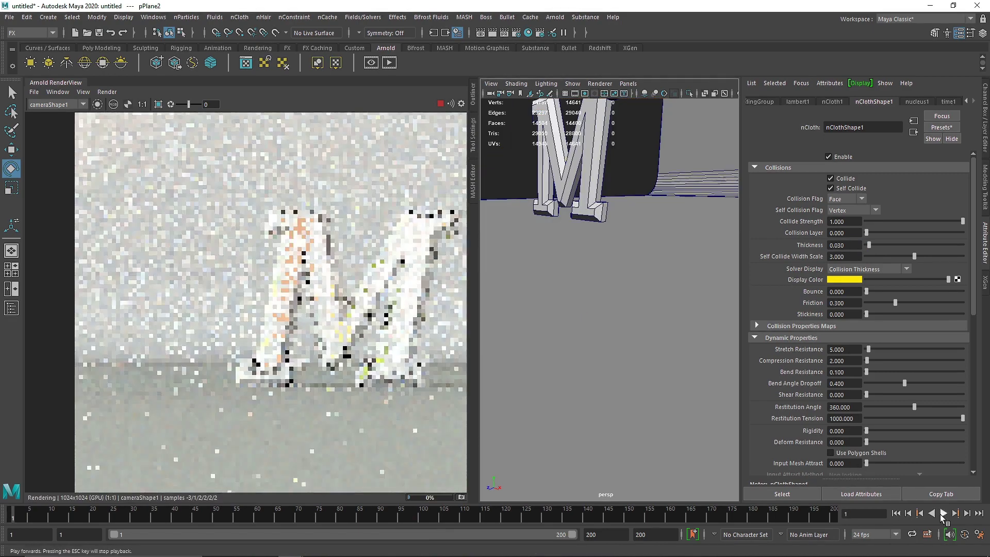
left_click(944, 513)
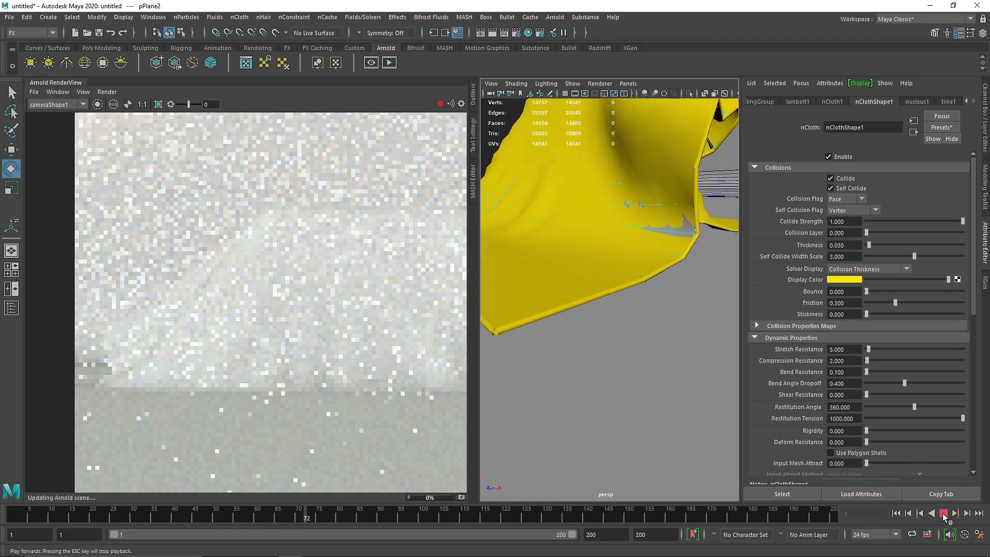
left_click(944, 514)
left_click_drag(287, 408, 231, 377, "shift")
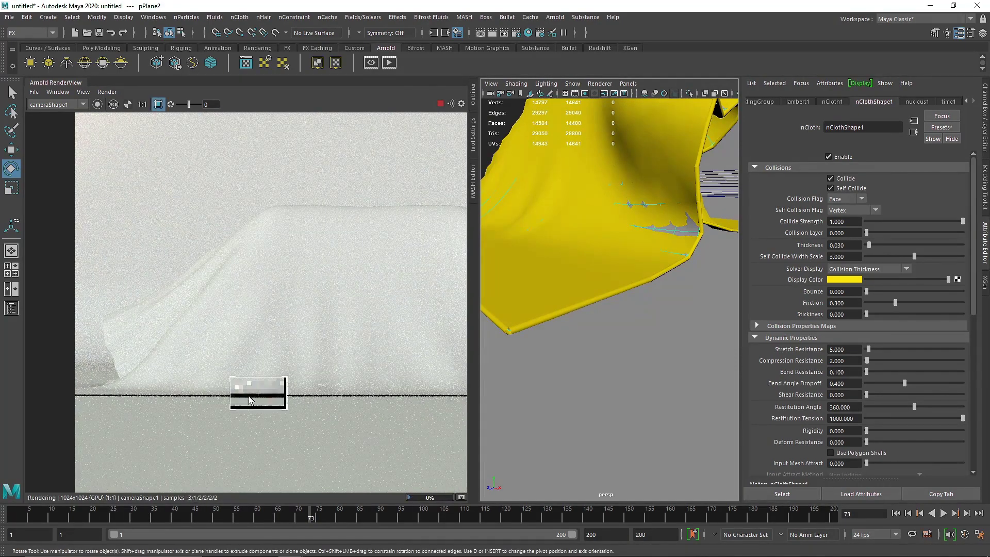
scroll(251, 398, "up", 3)
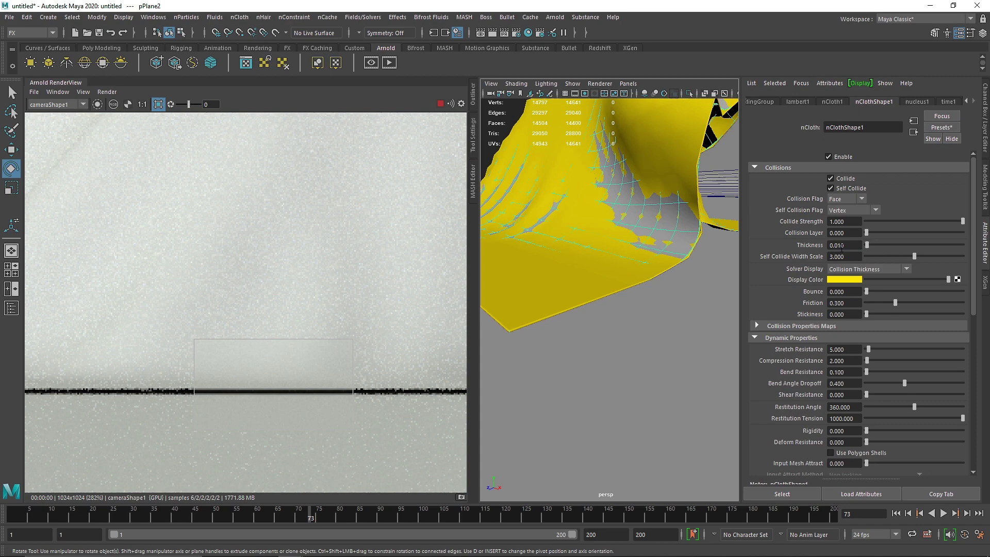
- Set the cloth's collision thickness to 0.01, replay the simulation to about frame 68 and inspect the full render
left_click(896, 513)
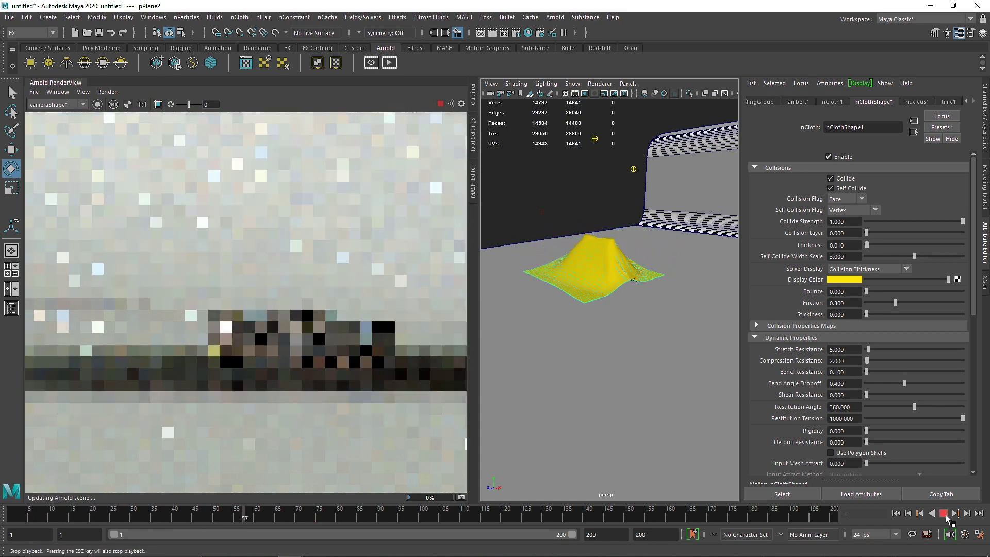
left_click(946, 513)
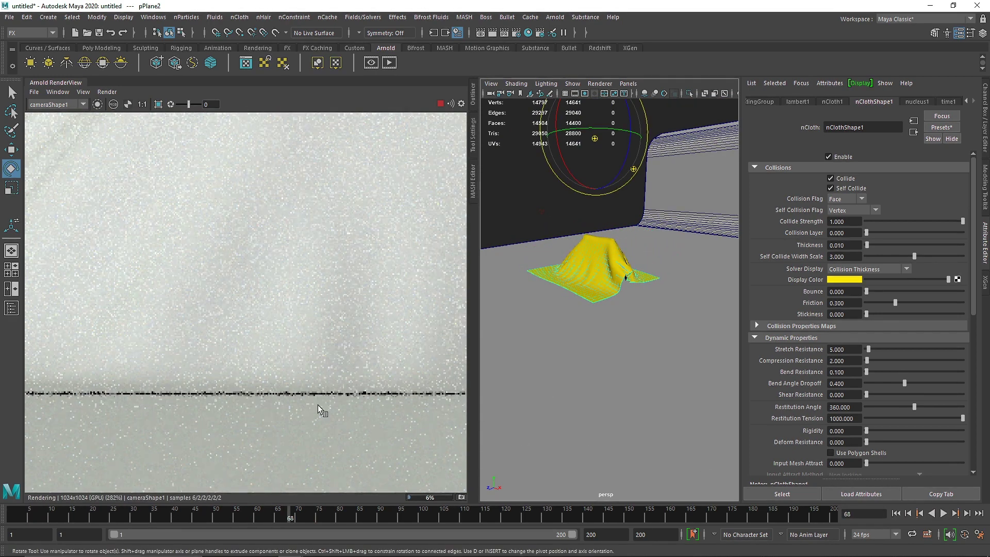
scroll(167, 392, "down", 5)
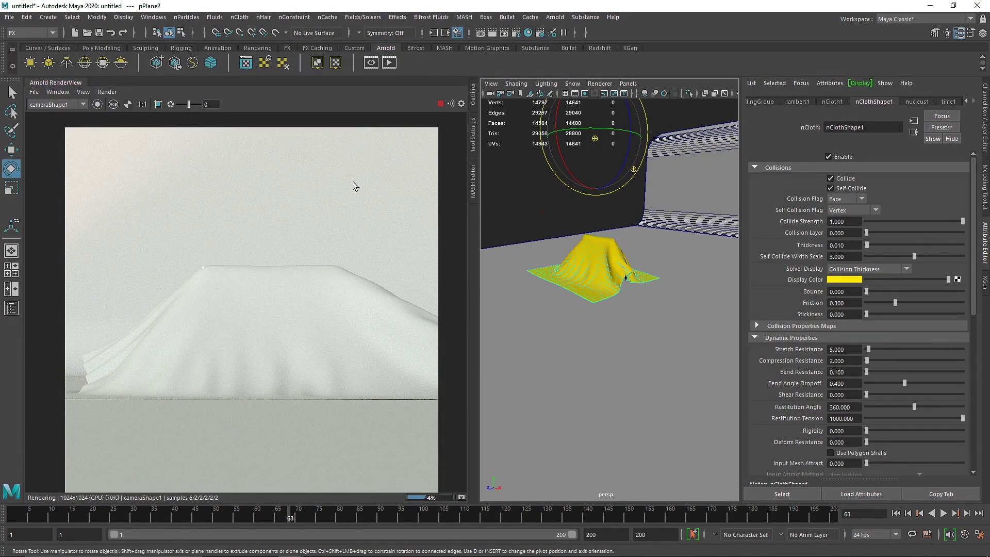
scroll(353, 181, "down", 1)
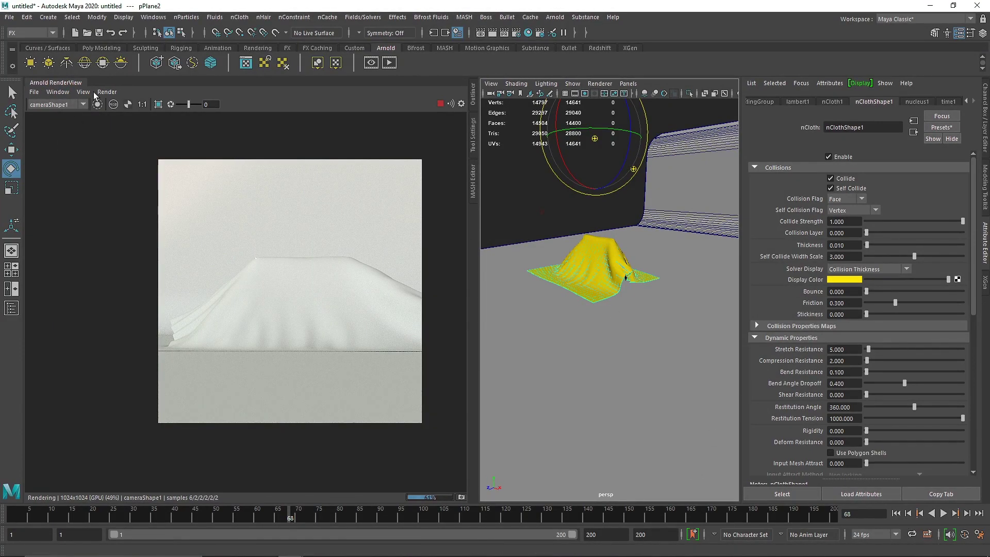
- Close the Arnold render view and turn off the cloth's solver display
right_click(52, 84)
left_click(75, 120)
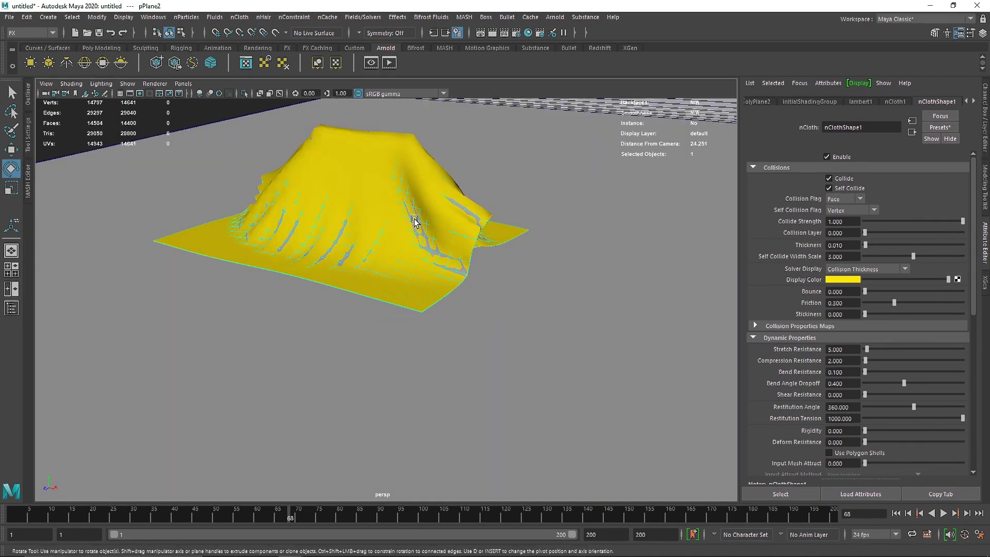
left_click(840, 274)
left_click(844, 282)
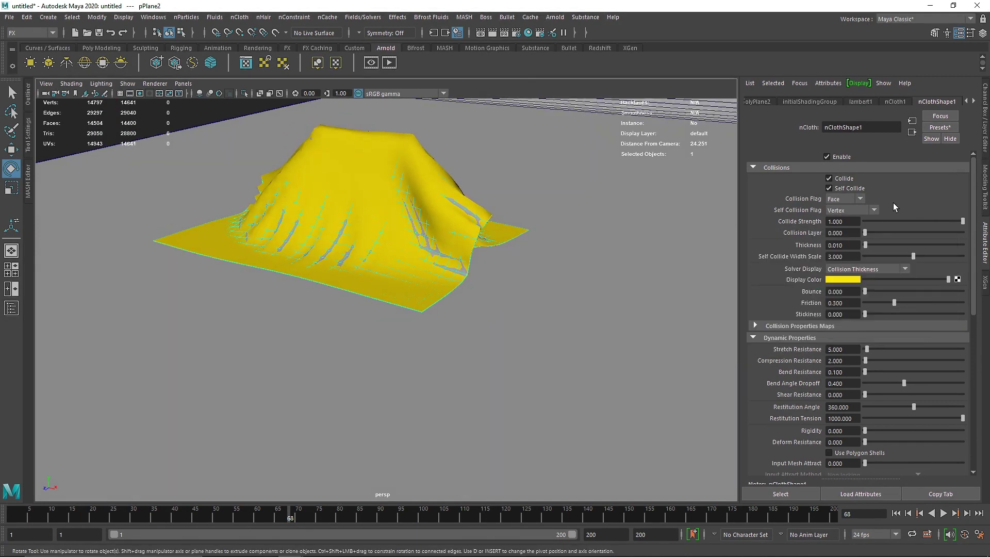
left_click(843, 272)
left_click(839, 279)
scroll(325, 239, "down", 3)
left_click_drag(325, 238, 343, 227, "alt")
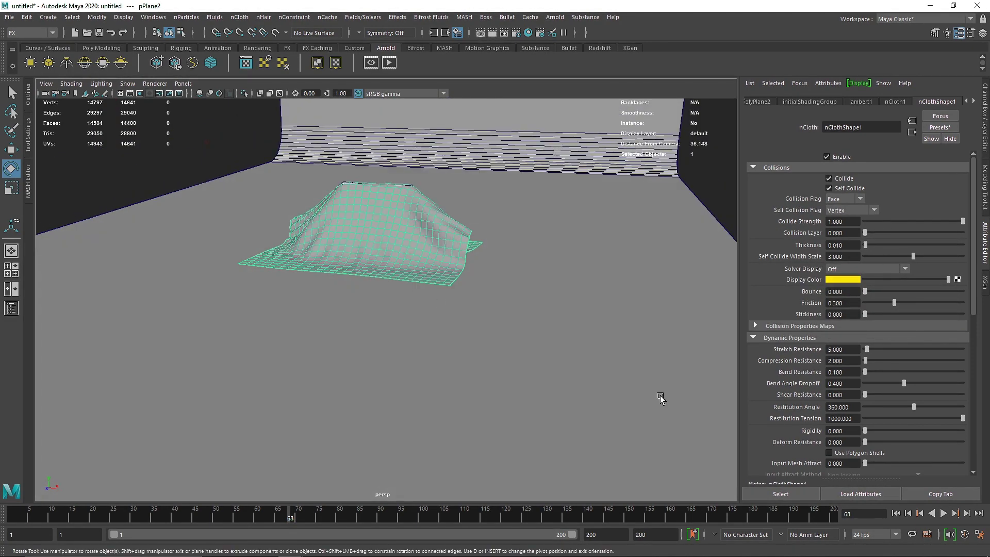
- Return to the first frame and raise the cloth plane's width and height subdivisions to 50
left_click(896, 513)
scroll(411, 211, "down", 5)
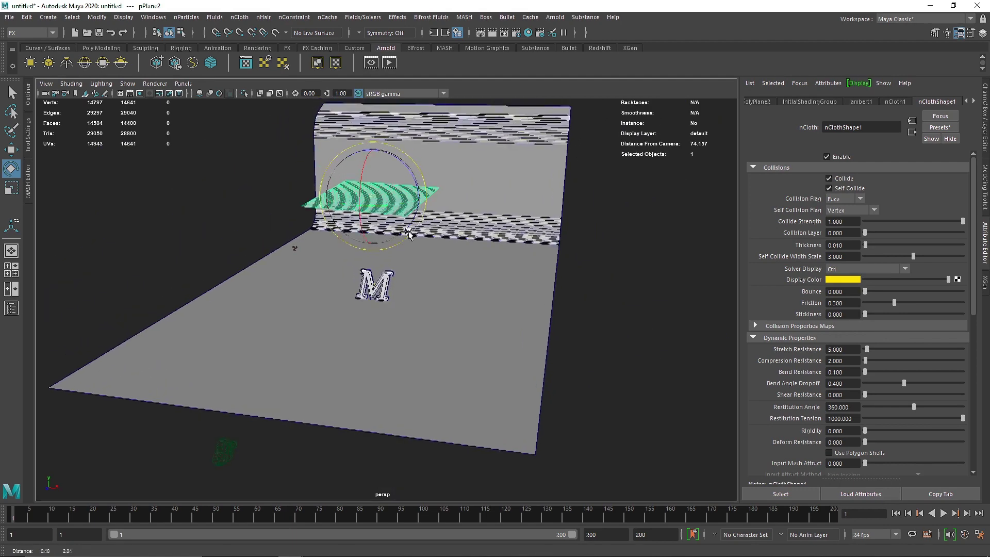
key("w")
left_click(228, 212)
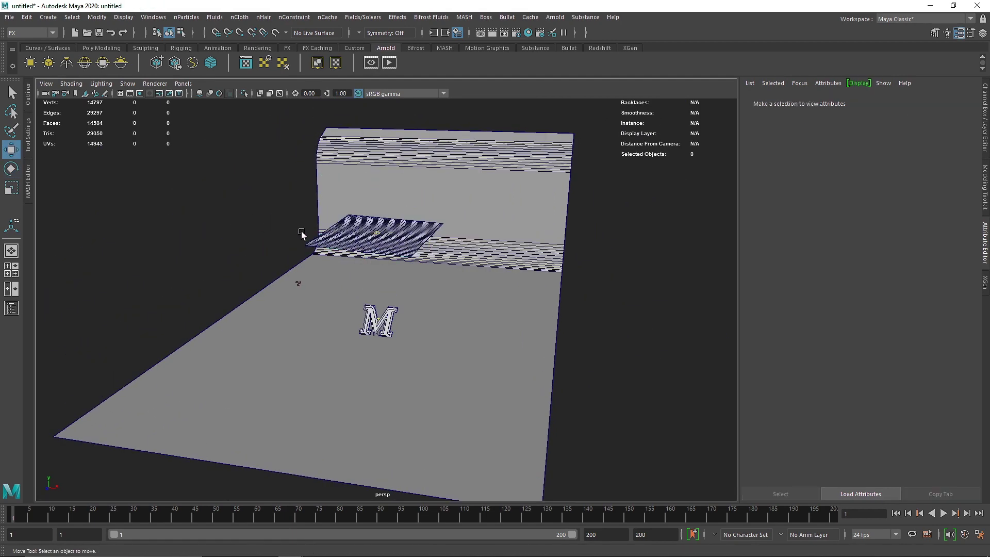
left_click(358, 236)
left_click(878, 102)
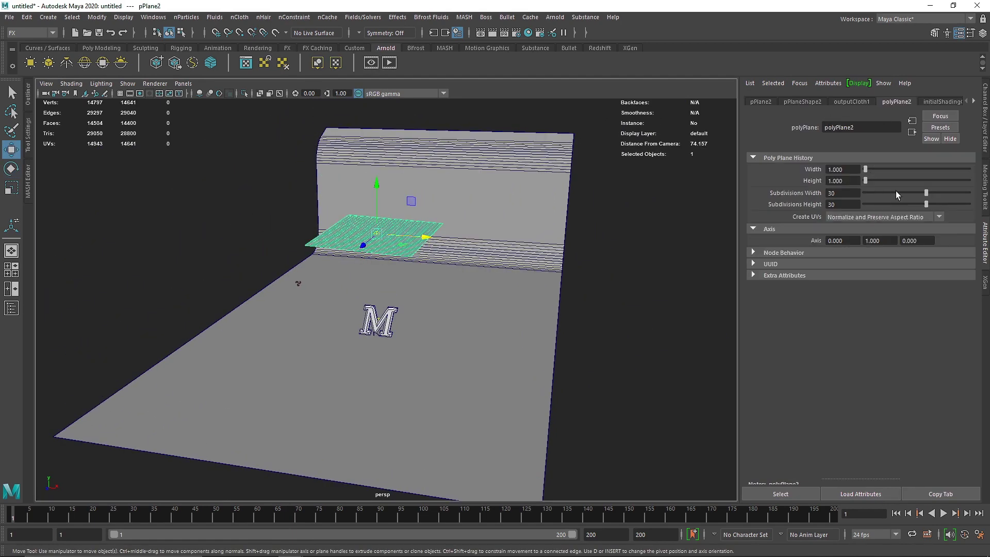
left_click_drag(896, 192, 972, 205)
- Create a new nObject cache for the cloth plane, replacing the existing cache file
left_click(226, 205)
left_click(331, 244)
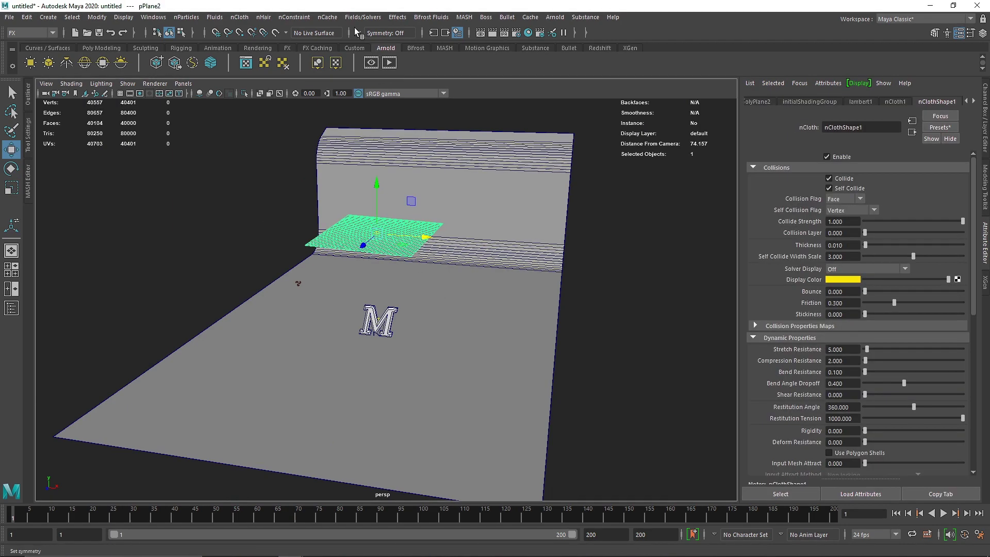
left_click(327, 19)
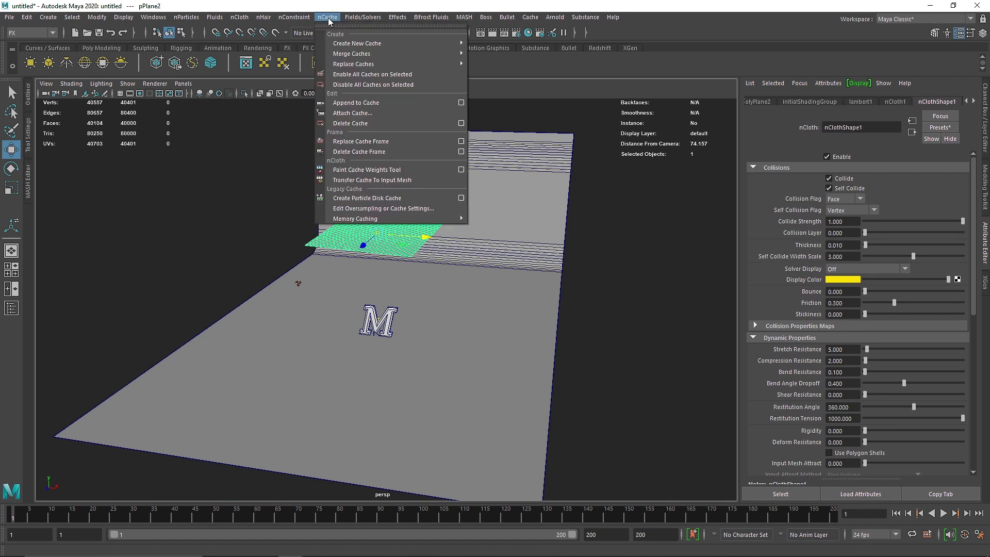
mouse_move(402, 47)
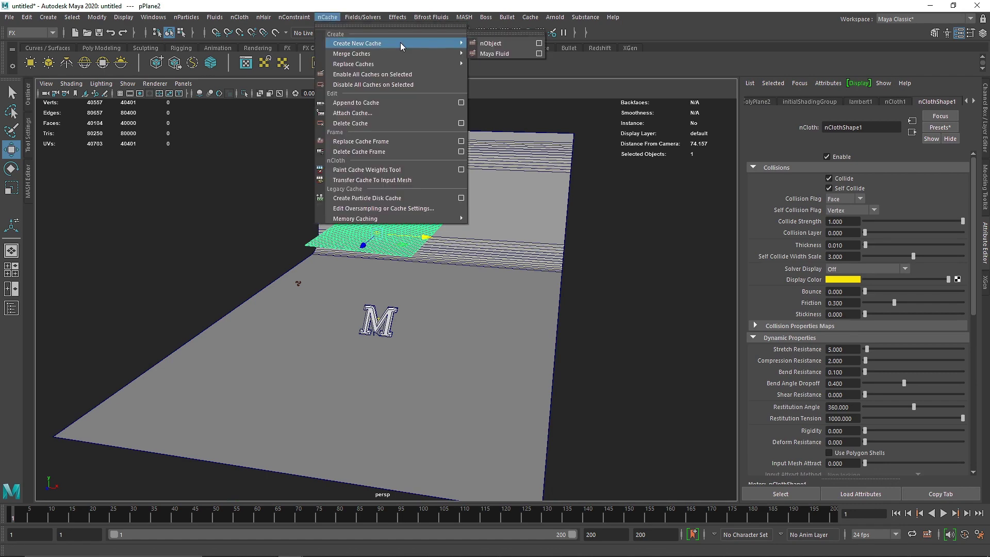
left_click(482, 45)
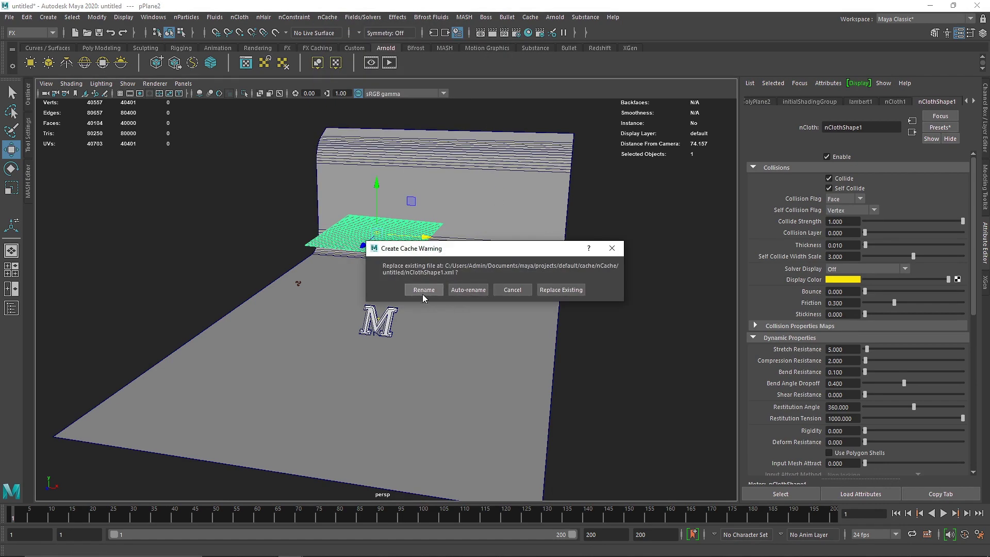
left_click(561, 290)
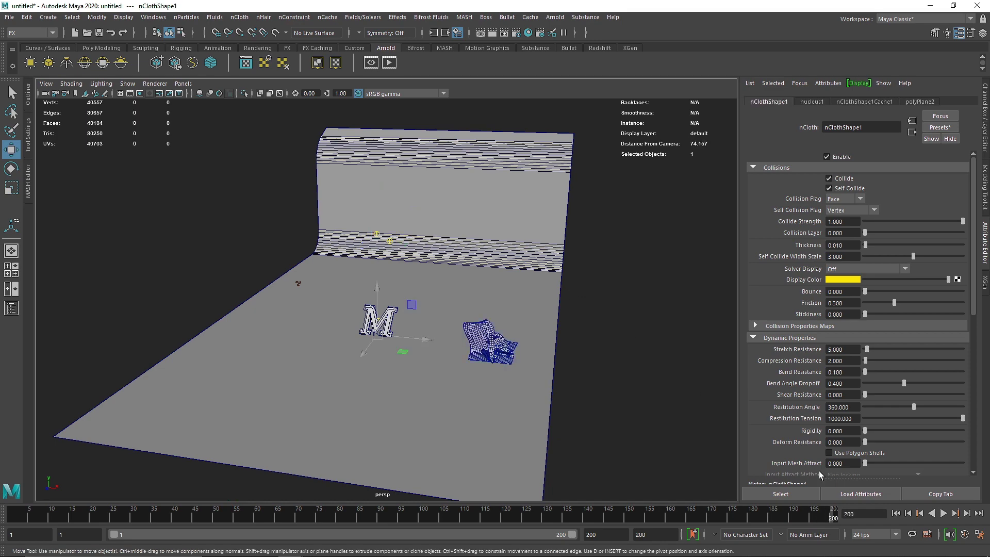
- Return to the first frame, hide the wireframe on shaded objects and look through camera1
left_click(896, 514)
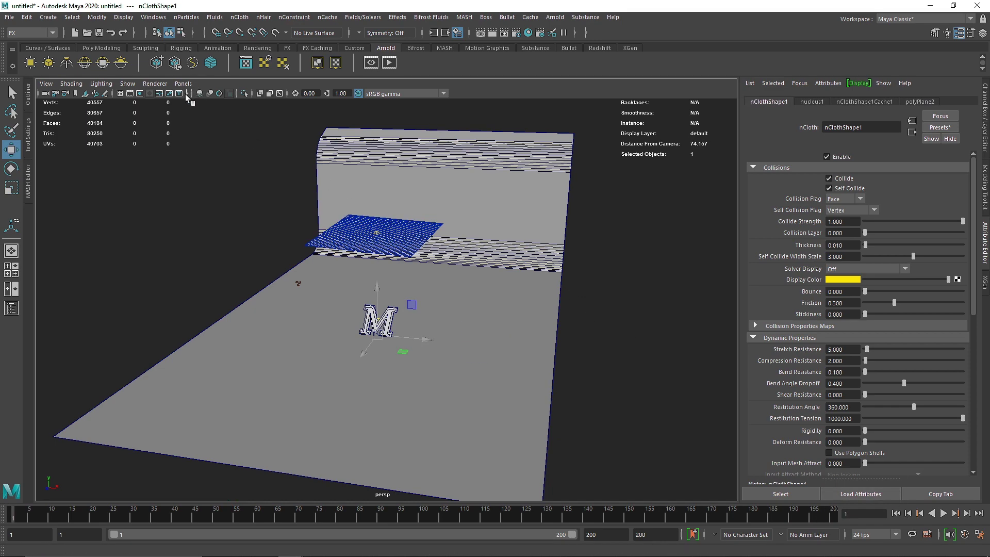
left_click(187, 95)
left_click(224, 94)
left_click(183, 83)
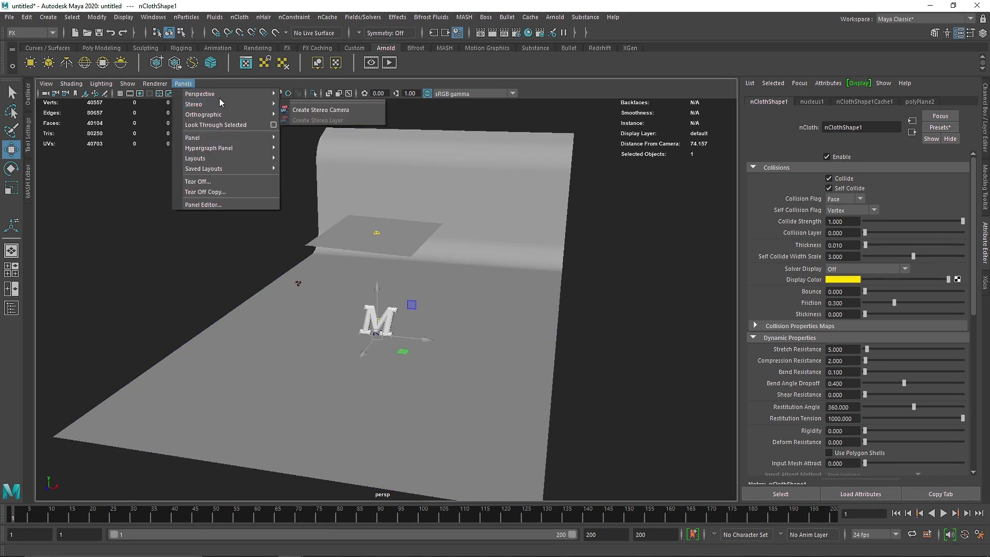
mouse_move(235, 98)
left_click(292, 108)
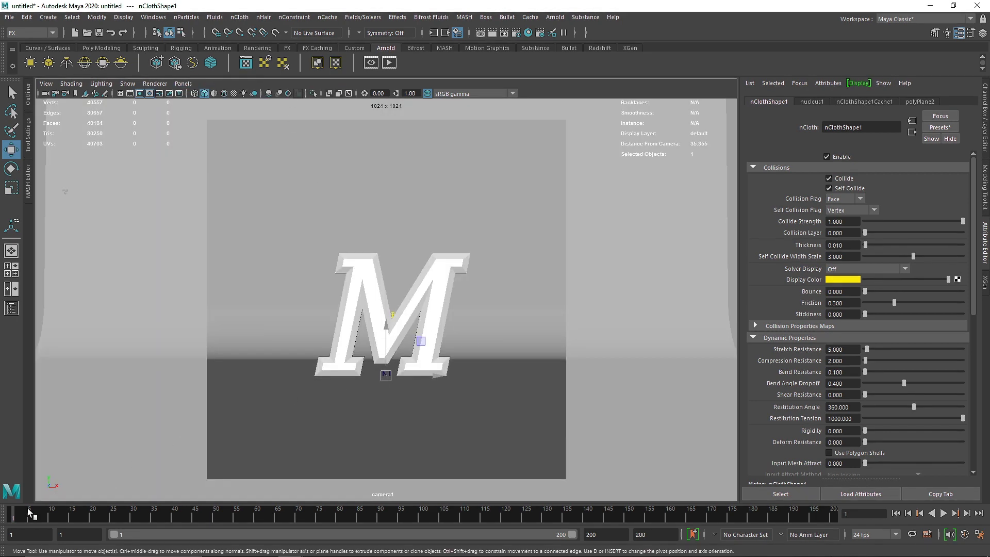
- Play the cached simulation, stop at frame 143 and inspect the cloth around the letter in the perspective view
left_click_drag(29, 513, 301, 542)
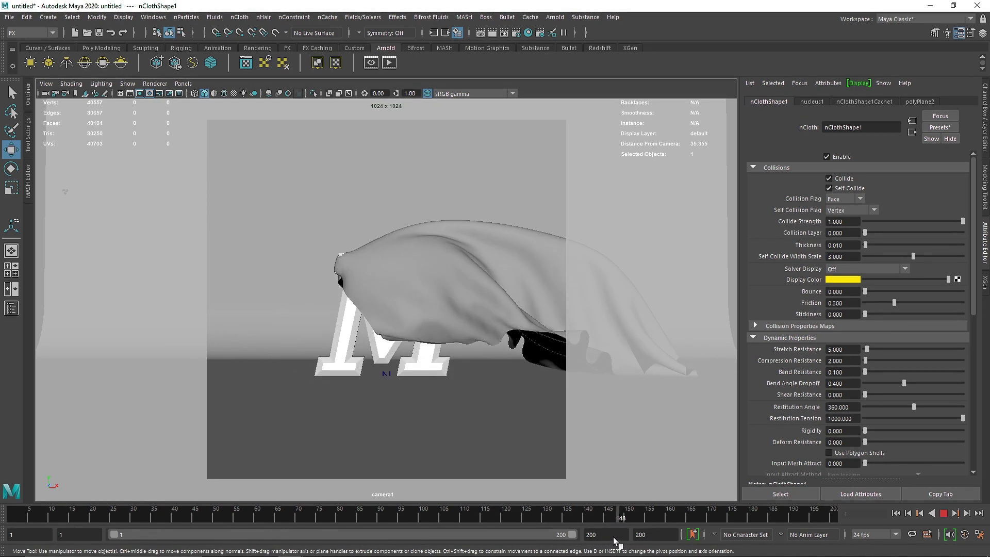
left_click(600, 516)
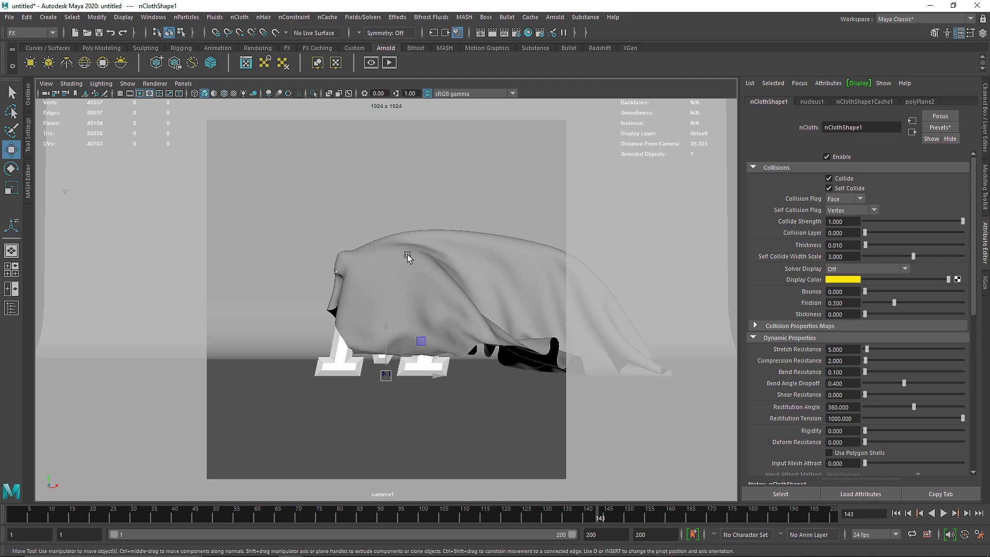
key("space")
mouse_move(407, 255)
left_mouse_down()
mouse_move(405, 155)
mouse_move(409, 211)
left_mouse_up()
key("q")
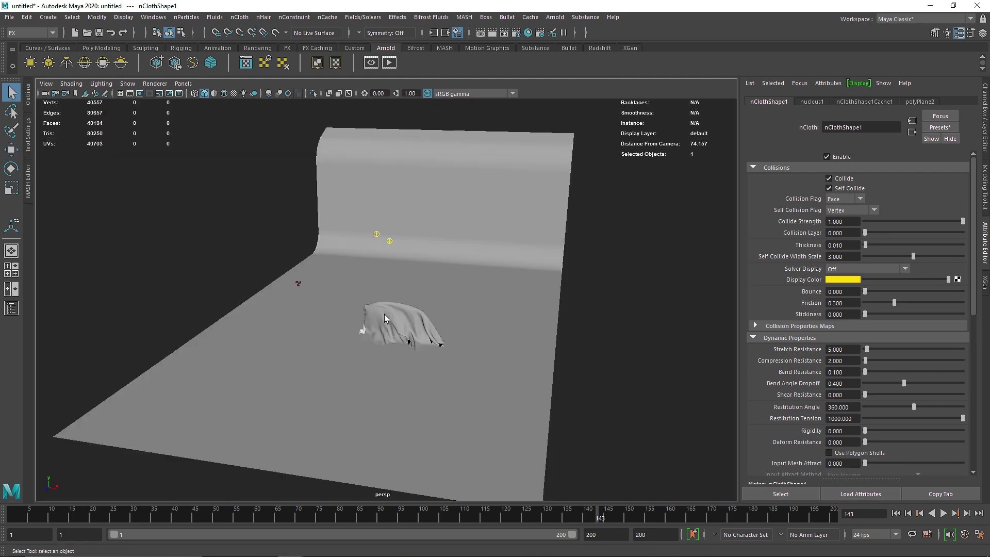
scroll(384, 315, "up", 10)
left_click_drag(243, 359, 416, 354, "alt")
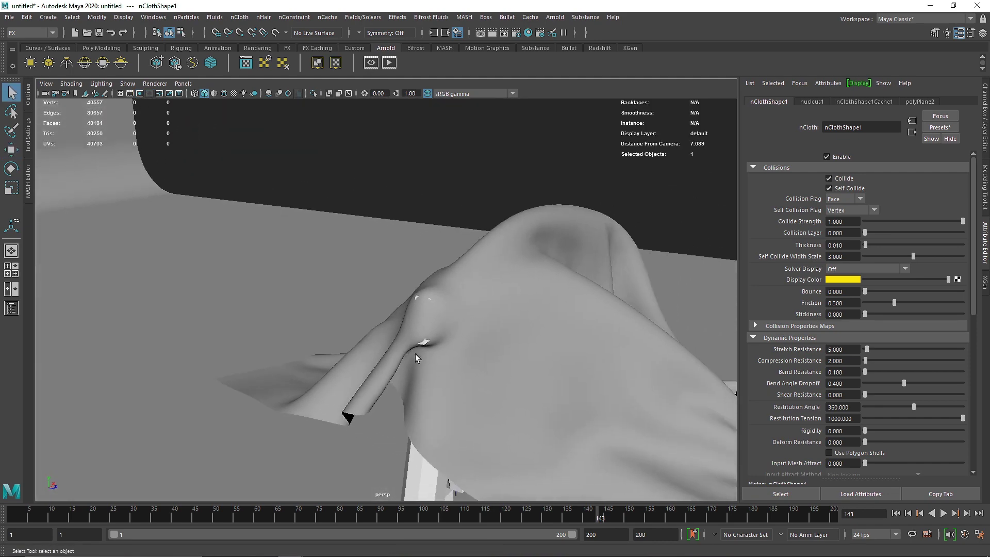
- Select the cloth plane and set its Arnold subdivision type to catclark
left_click(506, 195)
left_click_drag(506, 195, 378, 313, "alt")
left_click(379, 314)
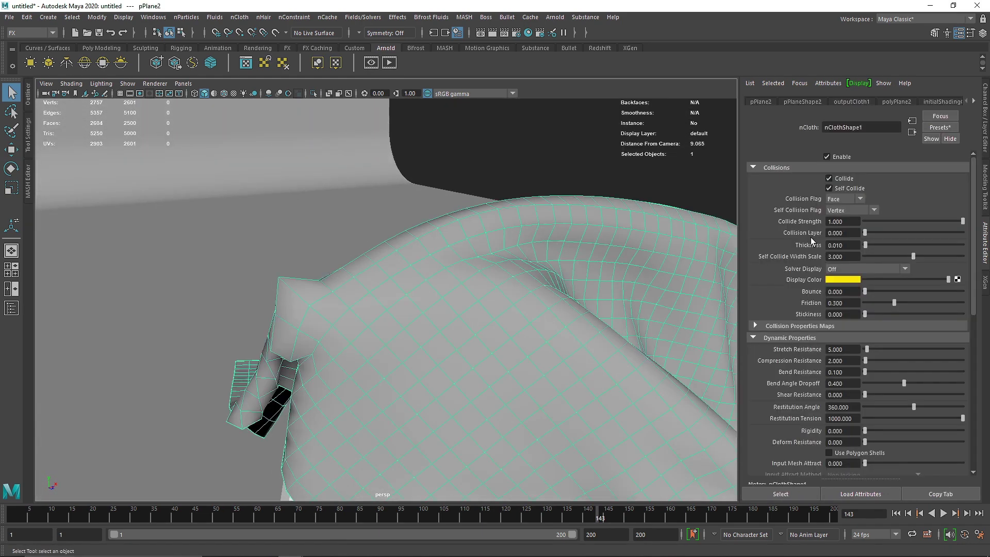
left_click(795, 102)
left_click(773, 248)
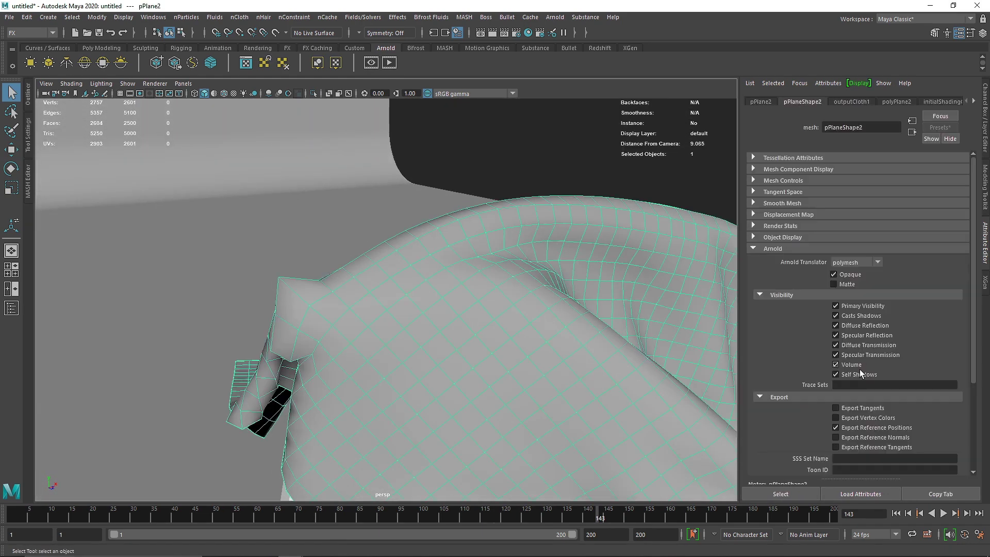
scroll(794, 441, "down", 3)
left_click(786, 437)
left_click(841, 450)
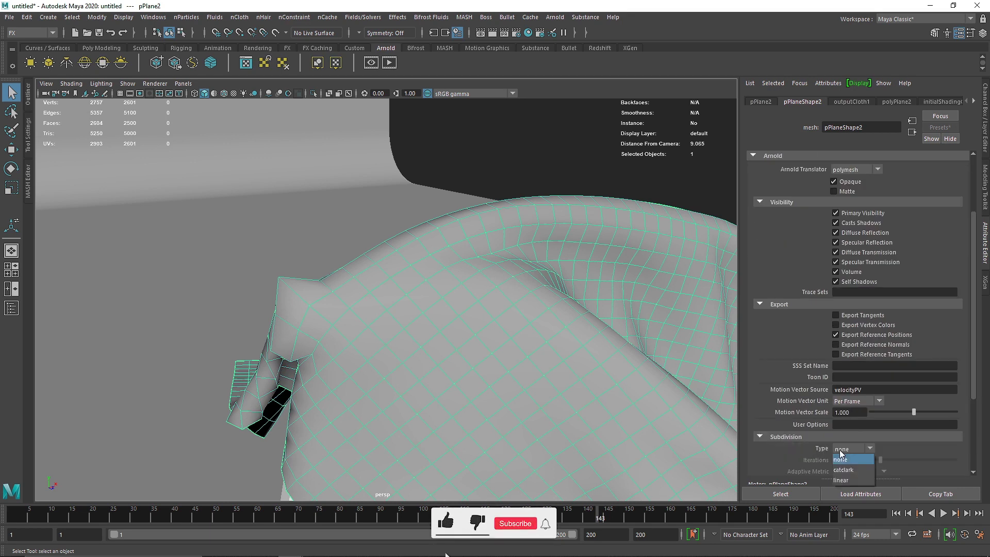
left_click(850, 470)
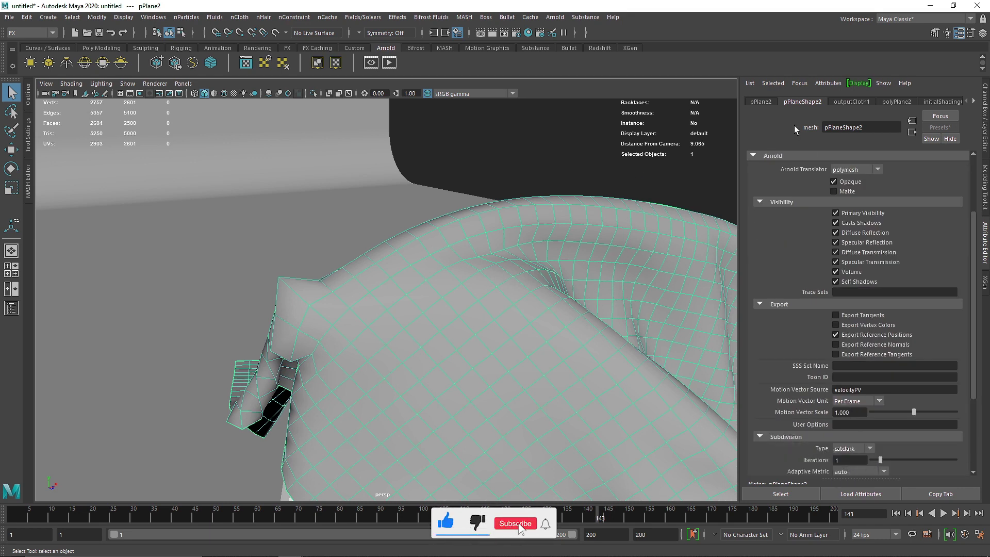
- Set the nucleus solver's substeps to 5 and deselect the cloth
left_click(866, 104)
left_click(874, 100)
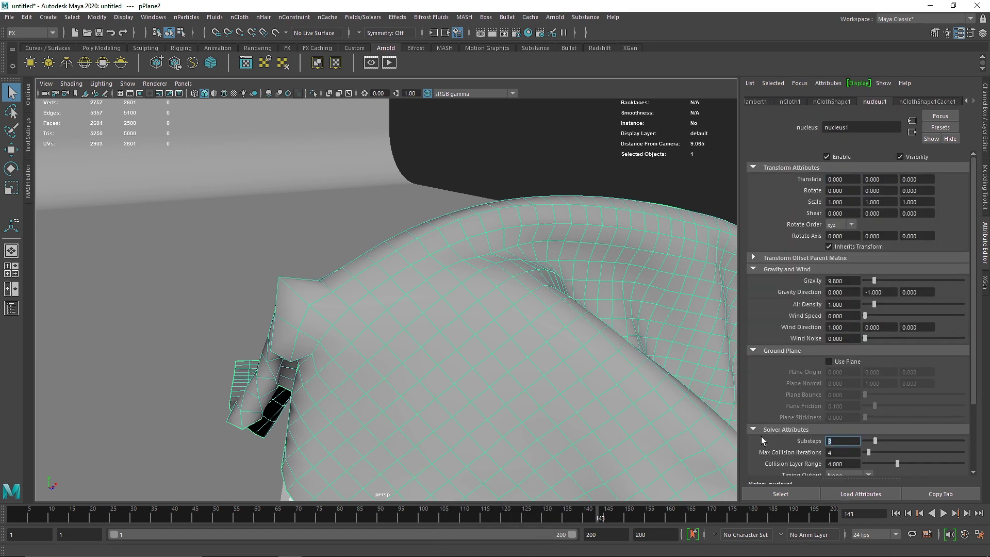
type("5")
key("Return")
key("3")
left_click(579, 173)
scroll(580, 173, "down", 5)
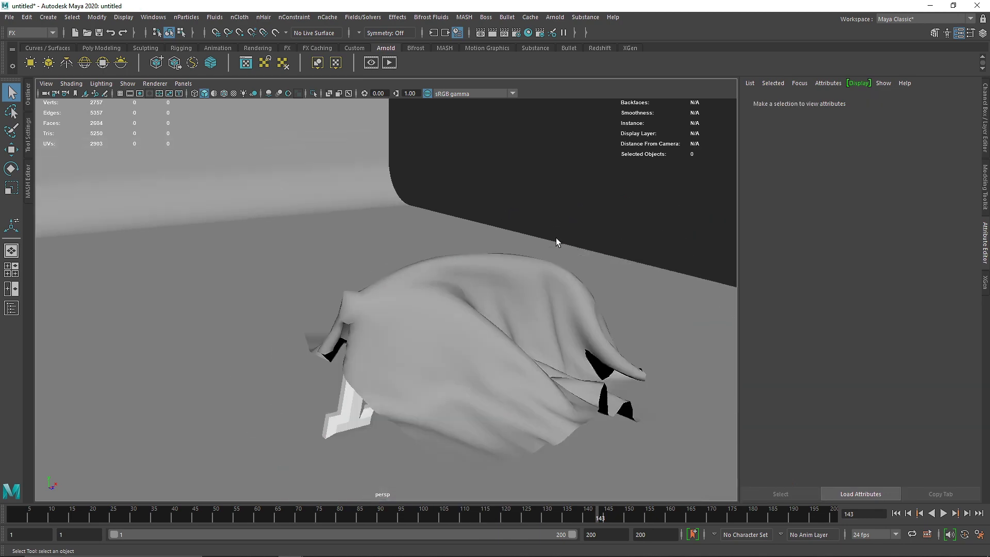
- Check the draped cloth in the perspective view and move the animation to frame 148 for the Arnold render preview
left_click_drag(556, 238, 509, 284, "alt")
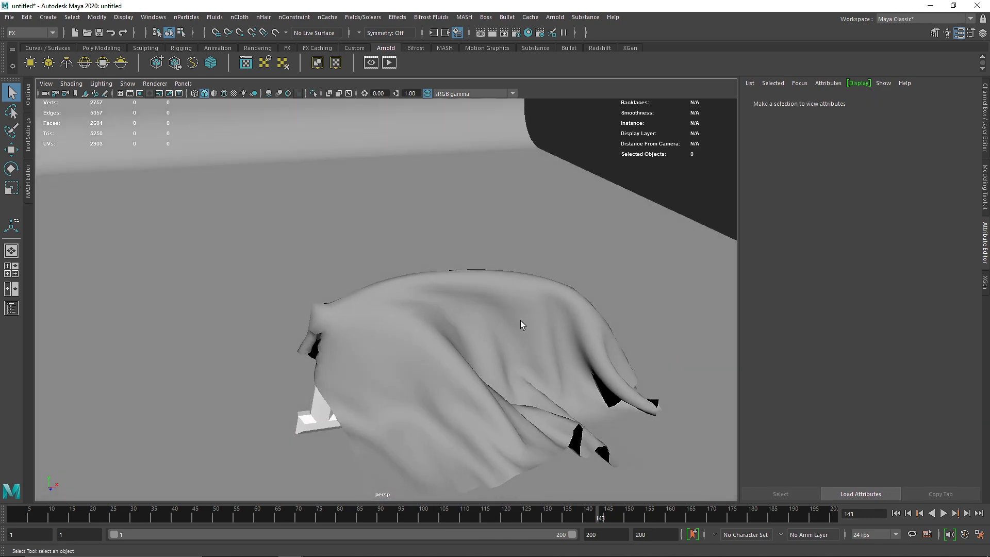
left_click_drag(521, 320, 400, 307, "alt")
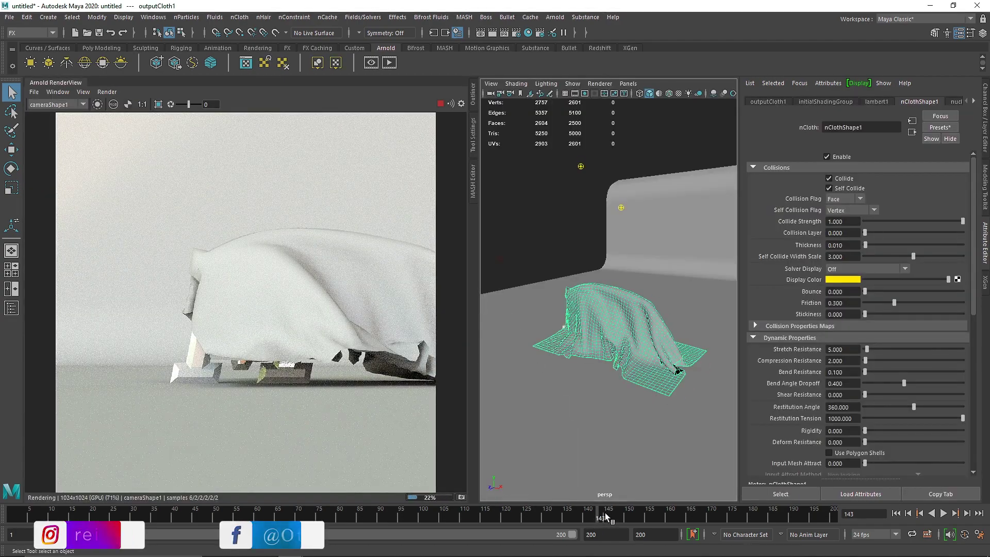
key("alt+v")
mouse_move(620, 514)
left_mouse_down()
mouse_move(519, 508)
mouse_move(621, 514)
left_mouse_up()
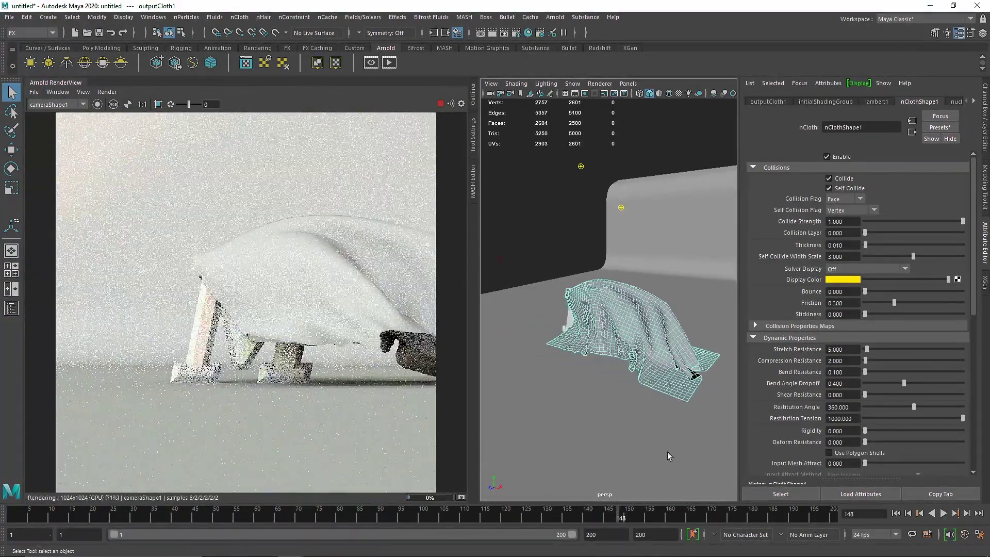
- Assign a new aiStandardSurface material to the cloth and replace its settings with the Velvet preset
right_click(643, 228)
left_click(638, 493)
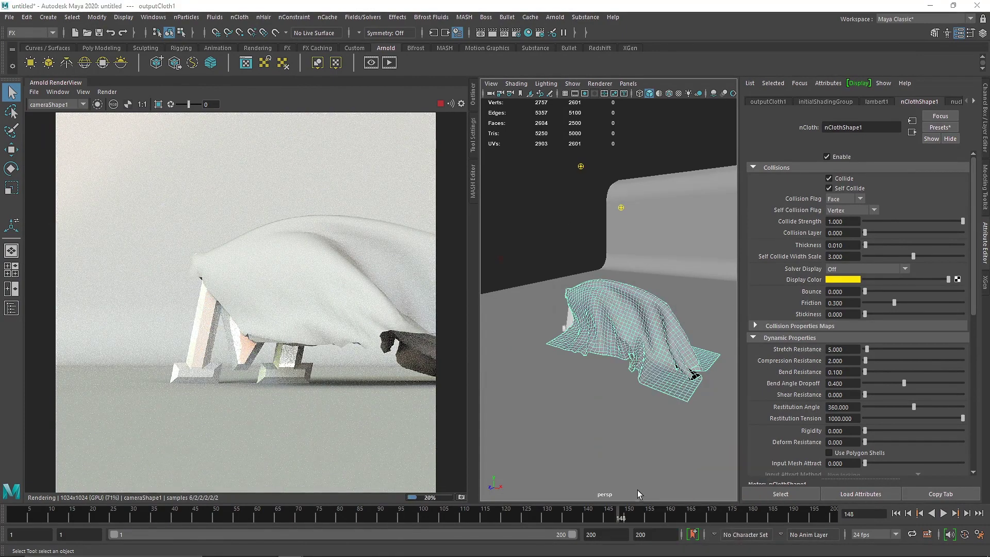
left_click(501, 345)
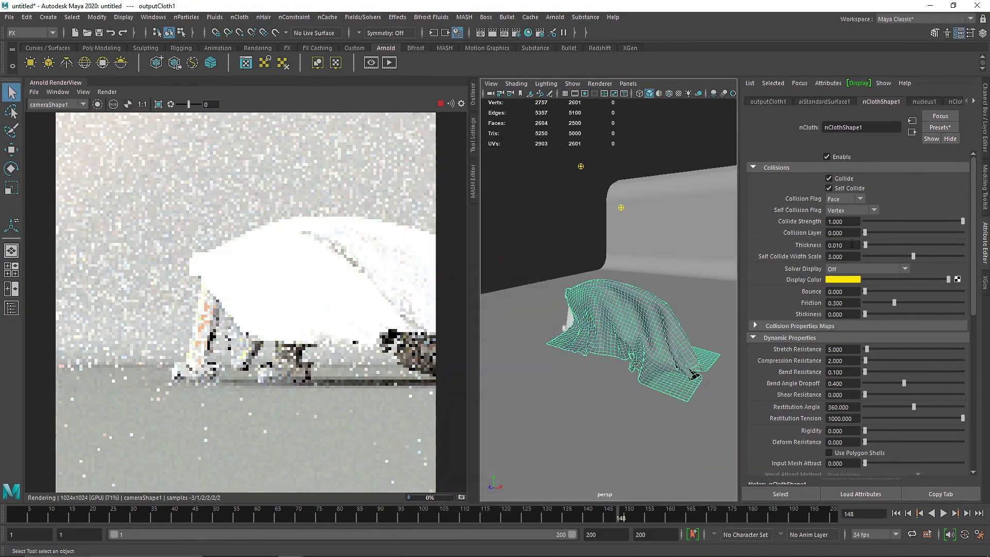
left_click(940, 127)
mouse_move(888, 436)
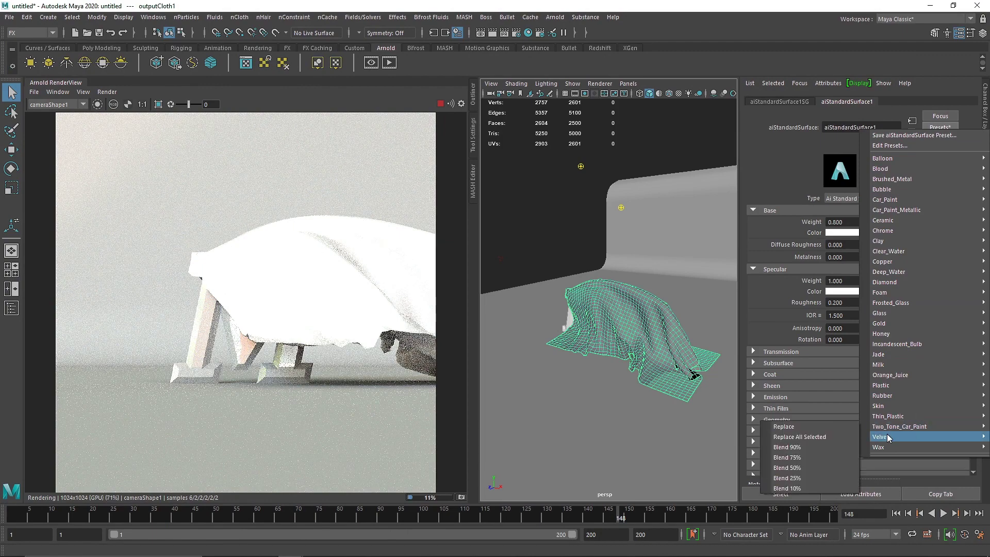
left_click(818, 435)
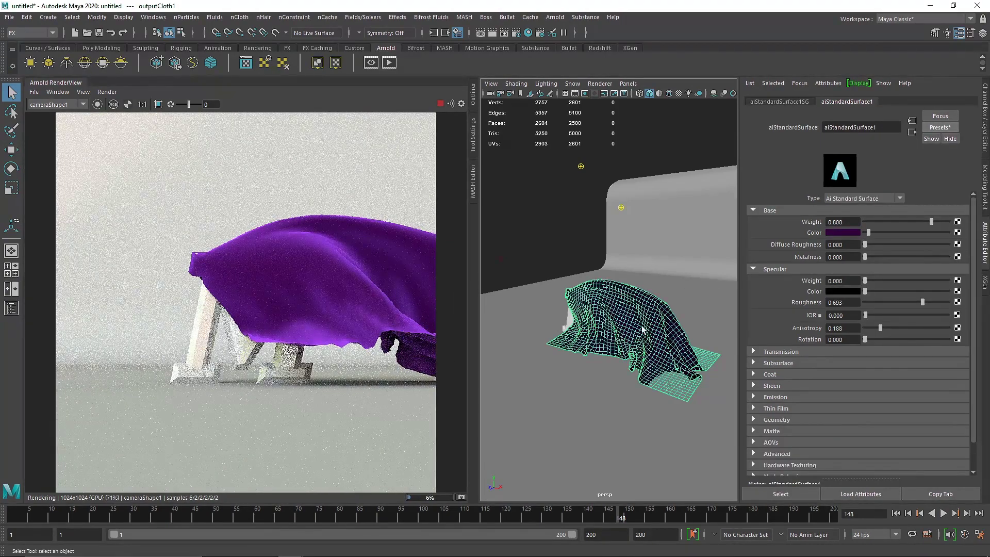
- Assign a new aiStandardSurface to the curved backdrop with base weight 1, a darker grey base colour and increased specular roughness
left_click(642, 253)
right_click(645, 265)
left_click(631, 489)
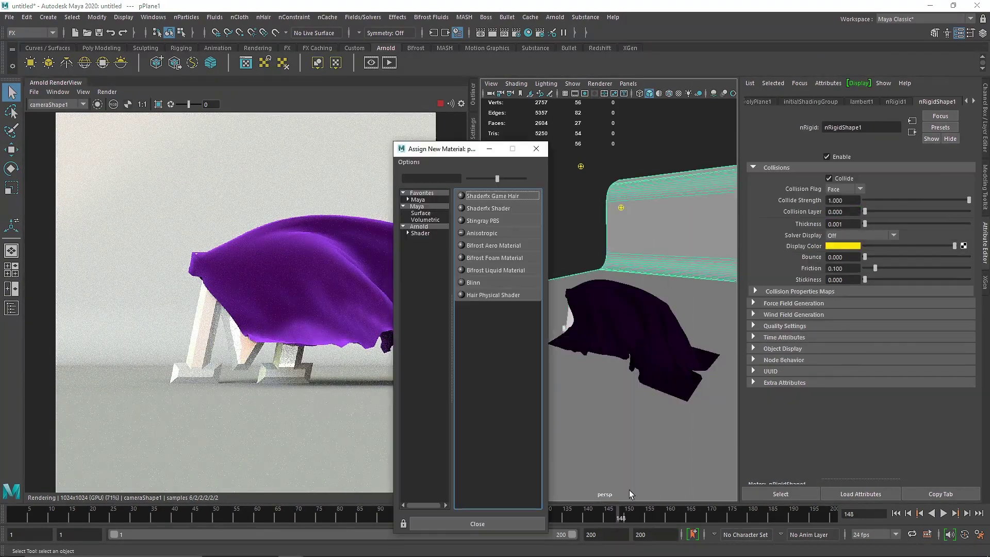
left_click(429, 236)
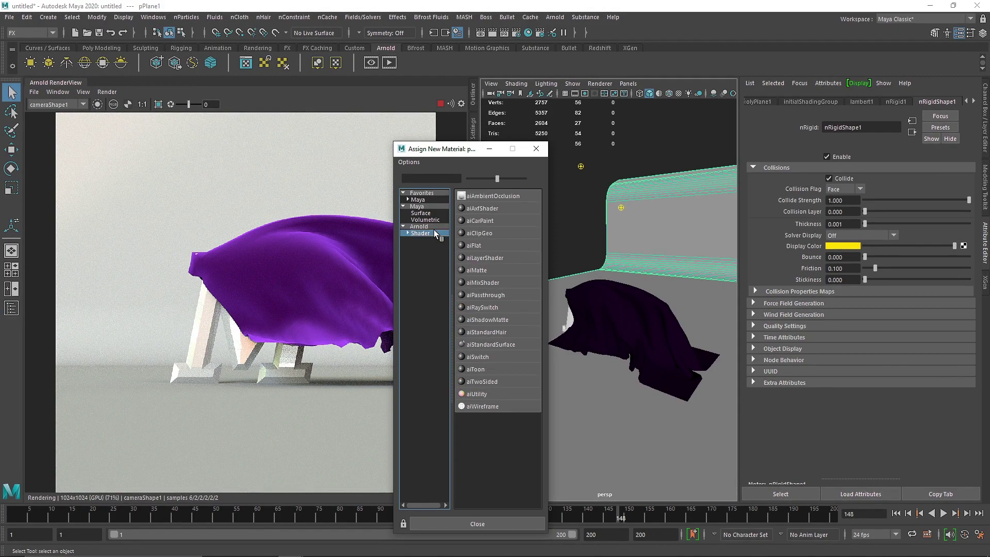
left_click(503, 348)
left_click_drag(932, 221, 878, 233)
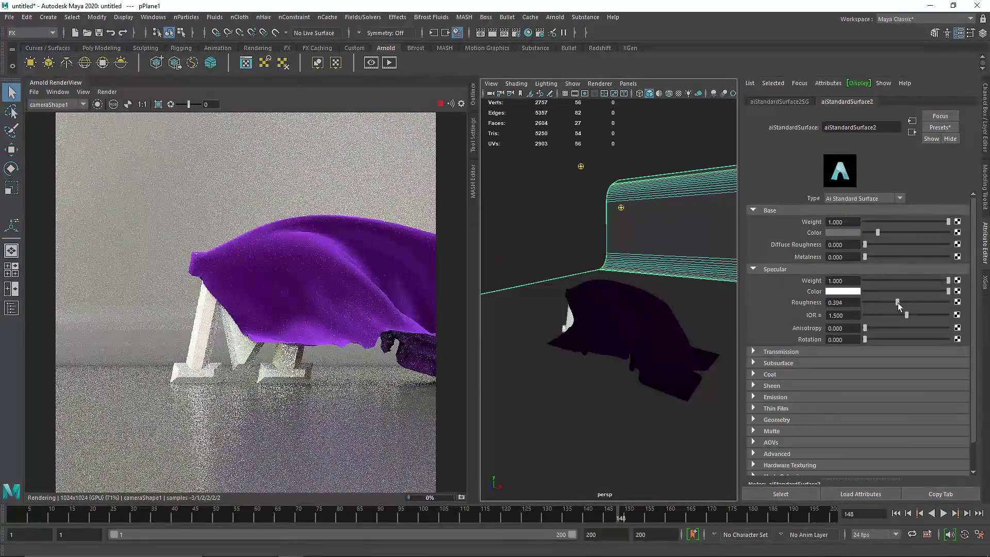
left_click_drag(898, 302, 918, 303)
- Assign a new aiStandardSurface material to the 3D letter M
left_click(570, 322)
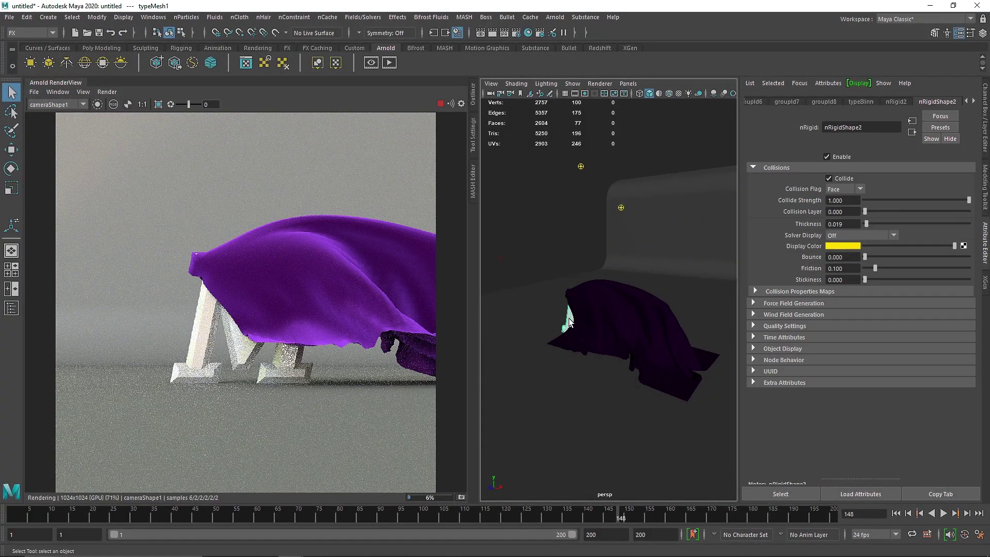
right_click(570, 323)
right_click_drag(571, 323, 565, 494)
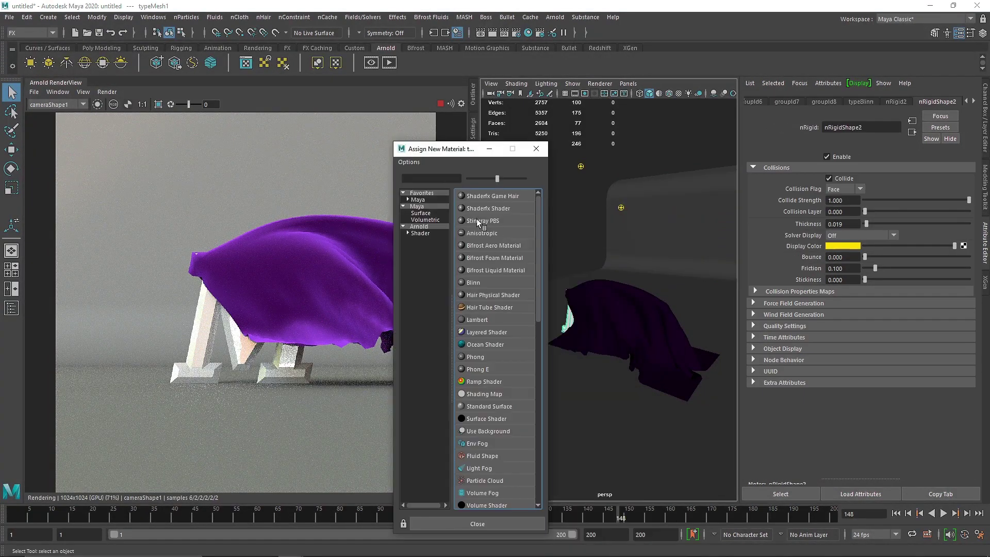
left_click(515, 345)
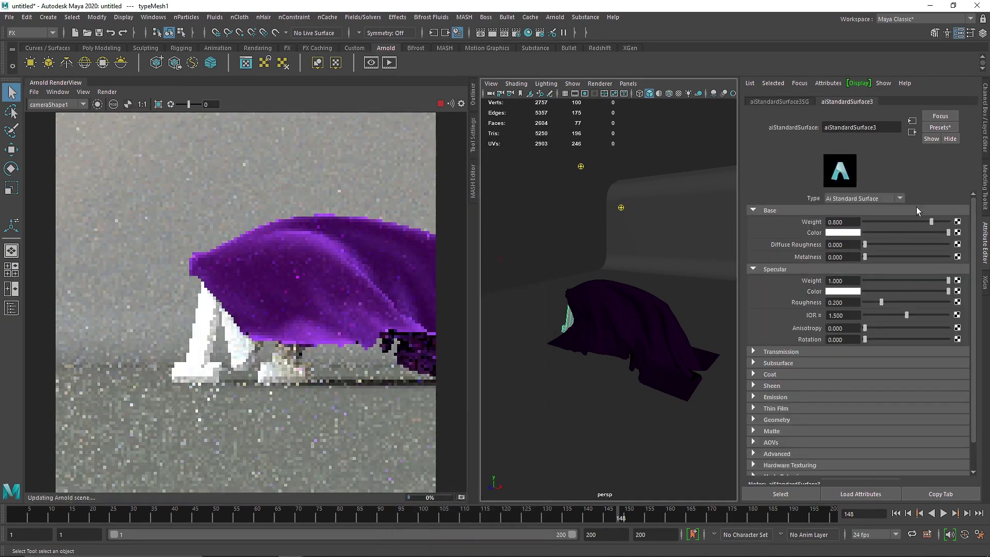
- Apply the Brushed_Metal preset to the letter's material, darken its base colour to grey and set specular roughness to about 0.631
left_click(940, 127)
mouse_move(907, 184)
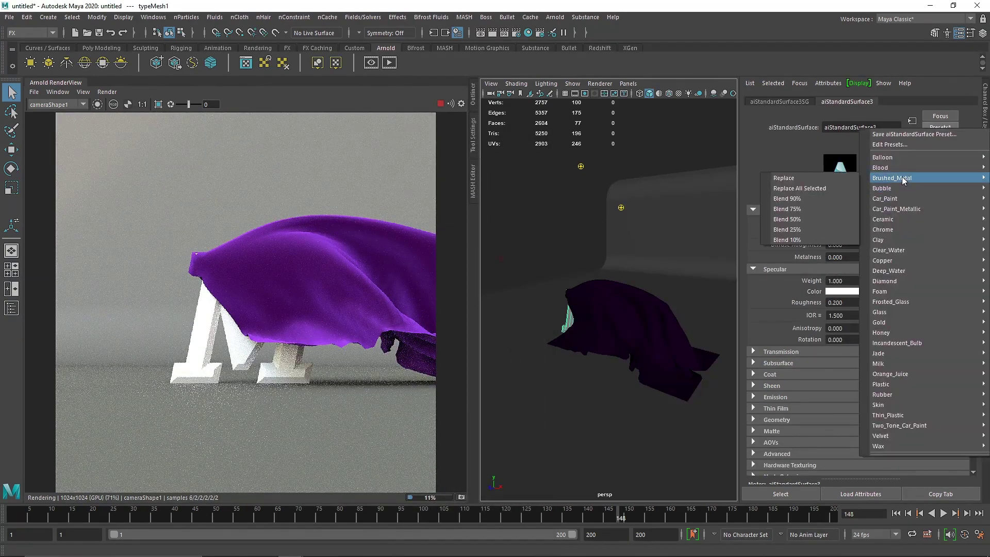
left_click(808, 181)
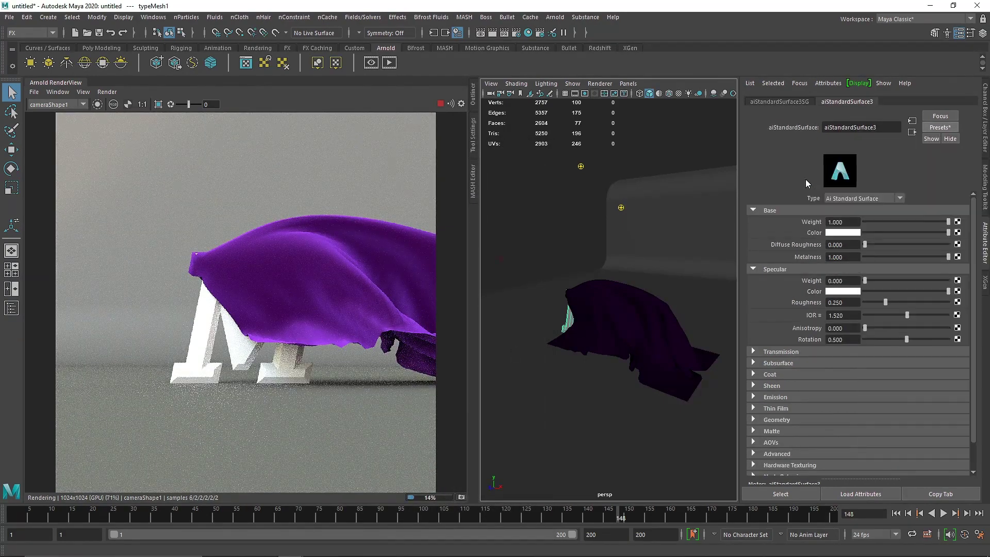
left_click(881, 232)
left_click_drag(885, 302, 918, 302)
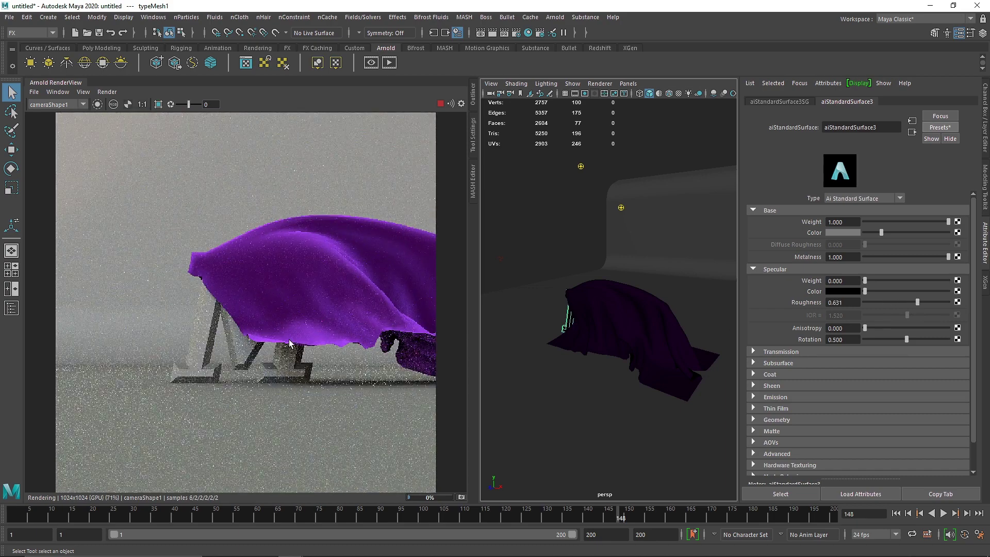